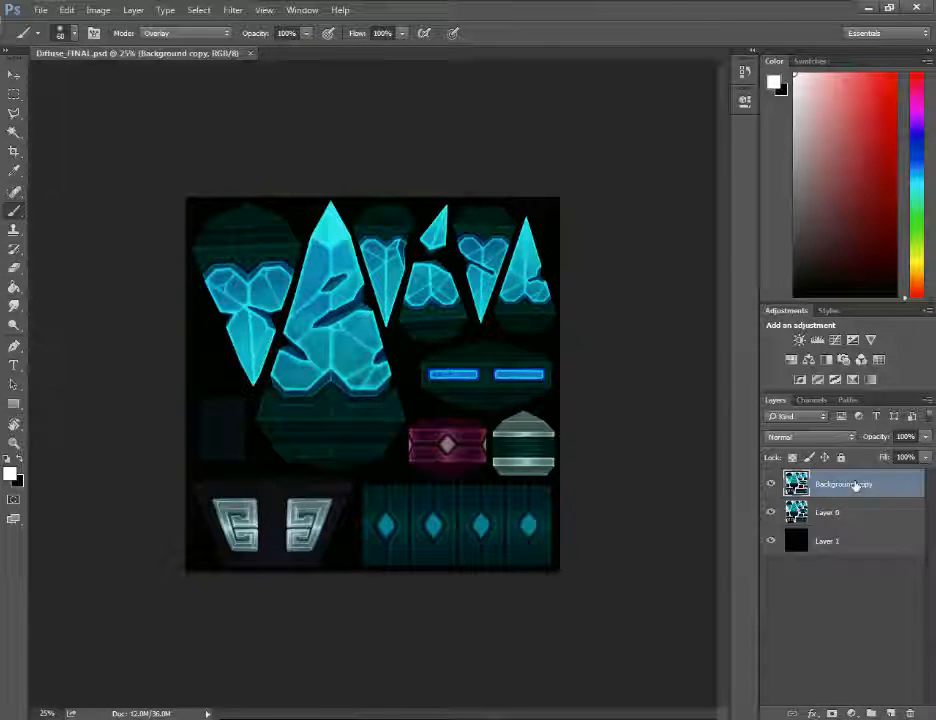
Merge the Background copy, Layer 0 and Layer 1 layers into one and desaturate the result
key(ctrl+e)
key(ctrl+e)
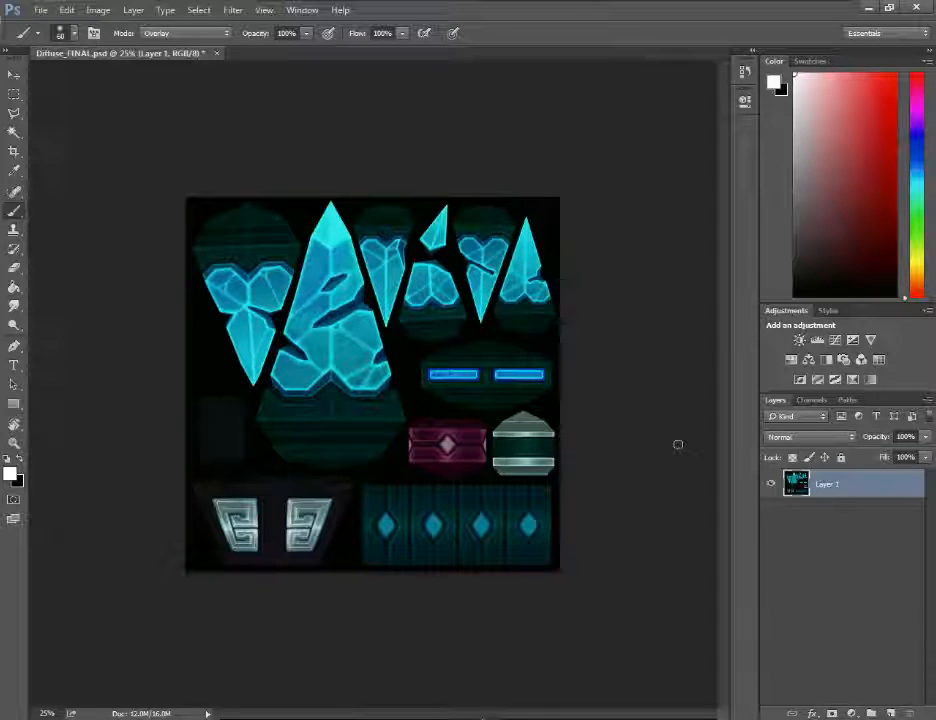
key(ctrl+shift+u)
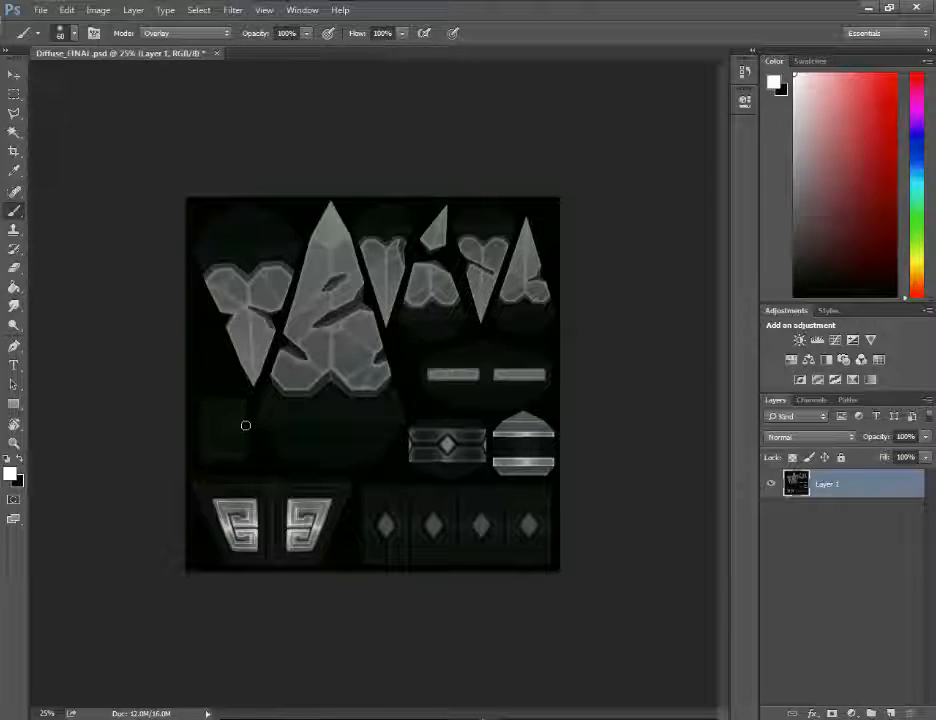
Save the desaturated texture as a 32 bits/pixel Targa, overwriting the existing Specular_Start file
key(ctrl+shift+s)
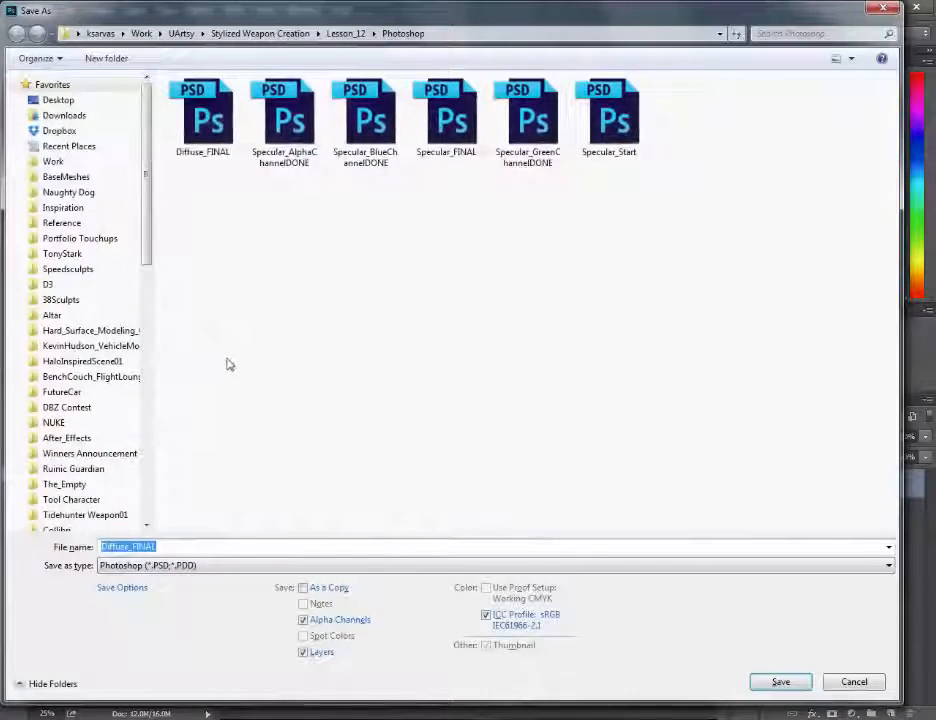
click(172, 566)
click(165, 551)
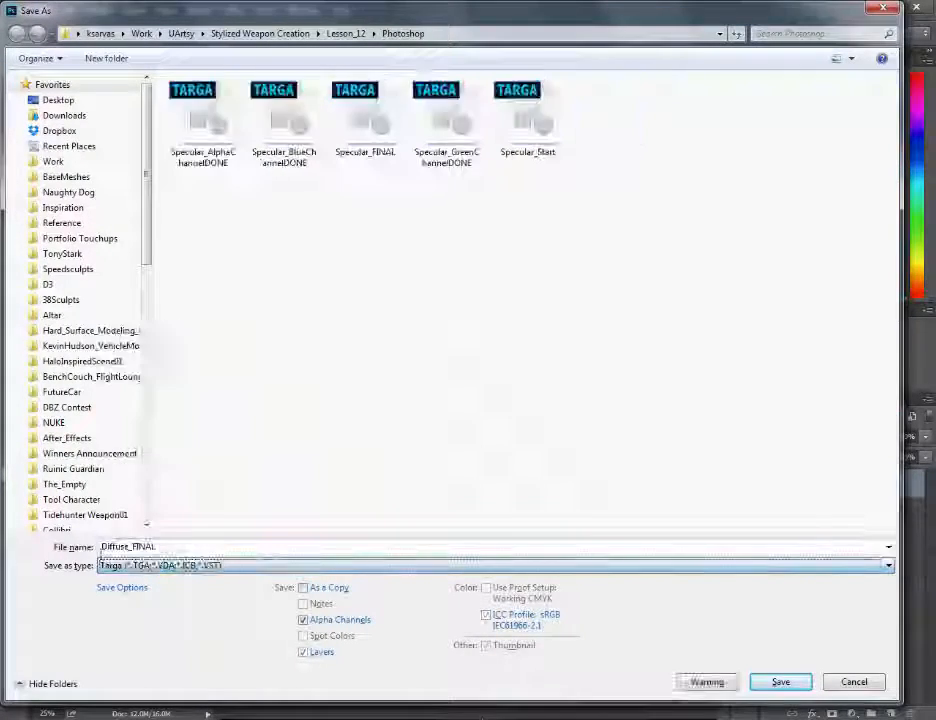
click(527, 120)
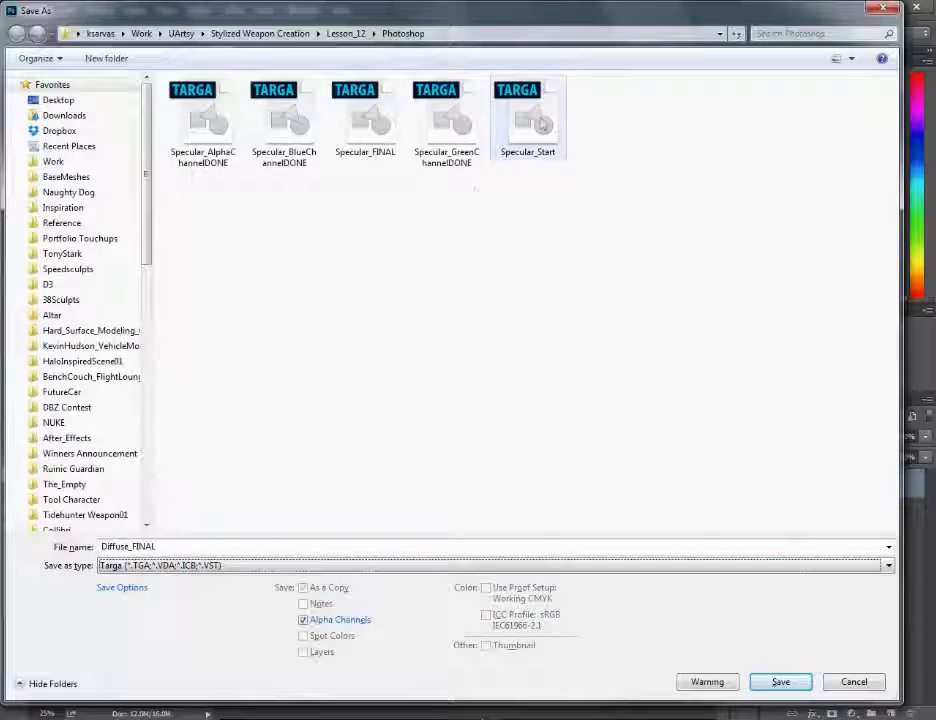
click(785, 684)
click(495, 370)
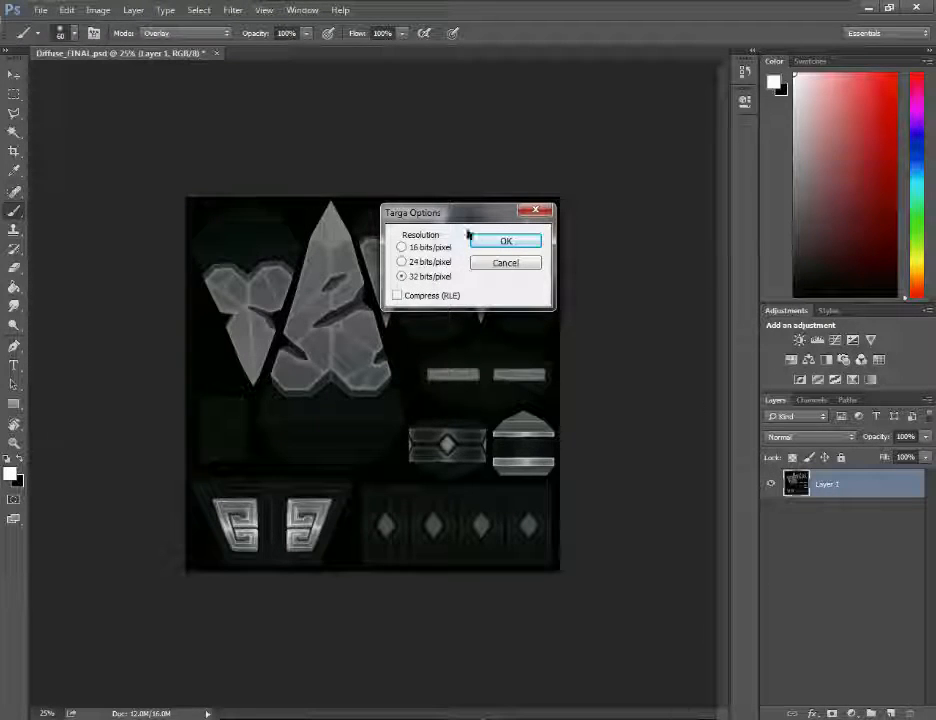
click(508, 246)
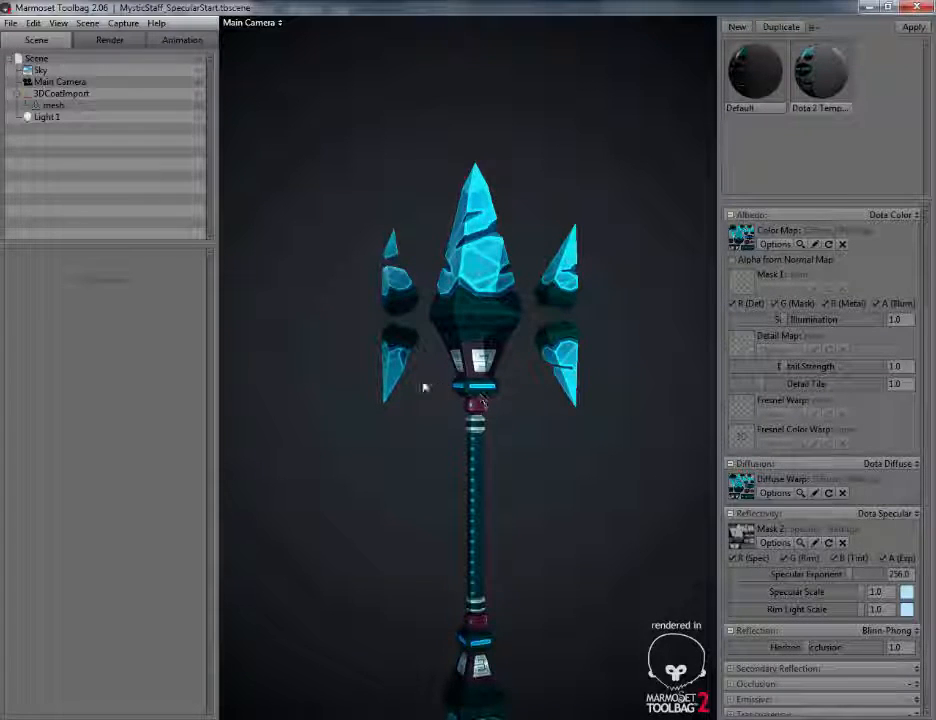
In Marmoset Toolbag, turn off the Spec, Rim, Tint and Exp channels of Mask 2 and inspect the staff from several angles
drag(424, 386, 540, 400)
click(745, 560)
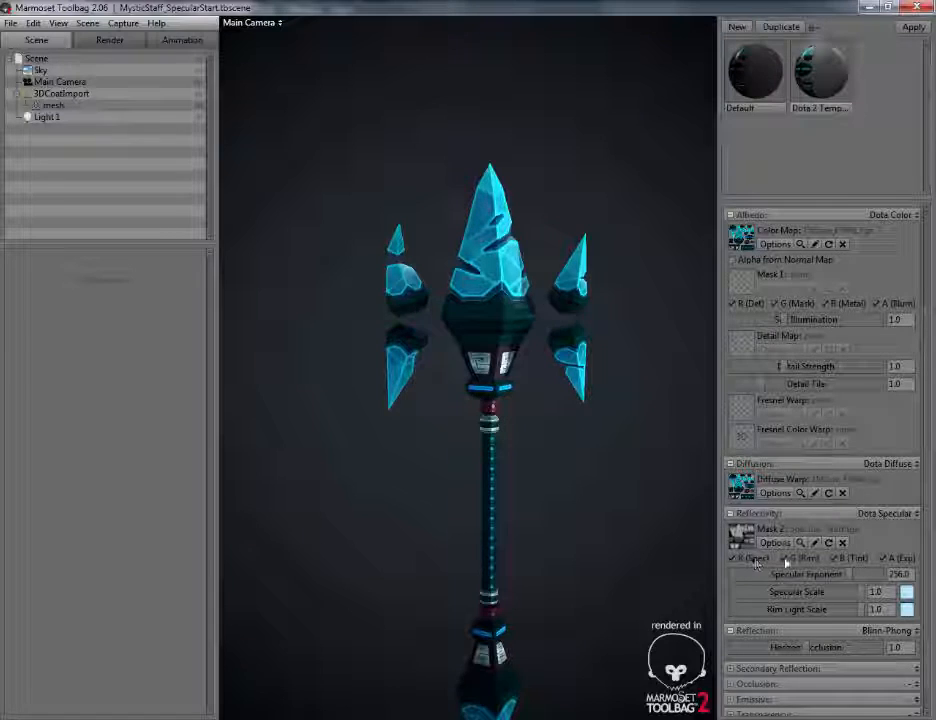
click(785, 558)
click(834, 558)
click(884, 560)
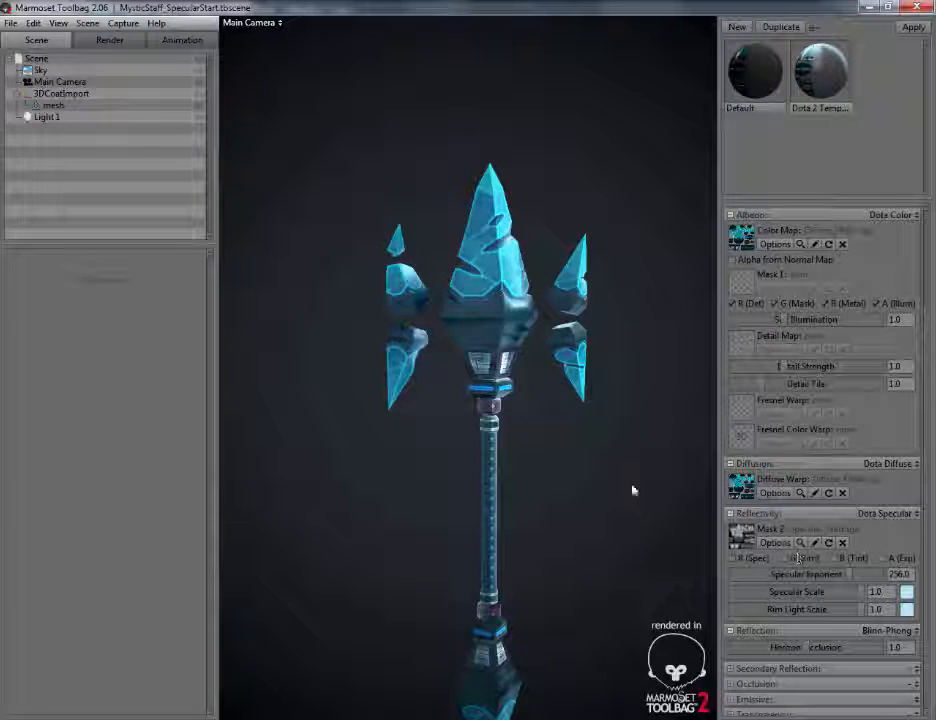
scroll(600, 495, down, 3)
drag(581, 497, 400, 489)
drag(405, 262, 566, 495)
scroll(549, 387, down, 2)
scroll(597, 533, up, 4)
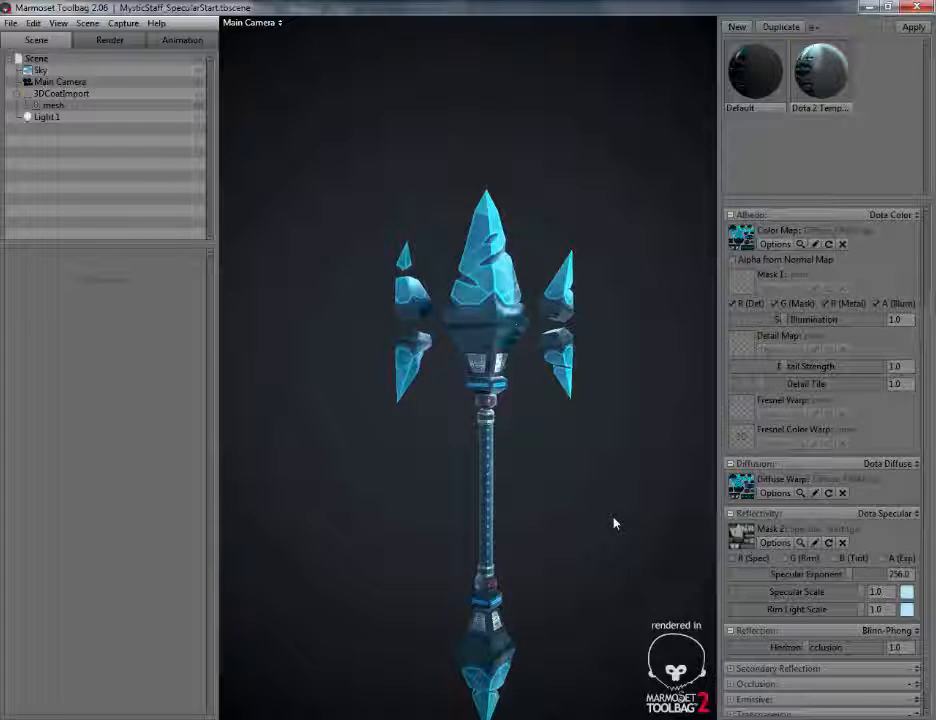
drag(610, 520, 719, 573)
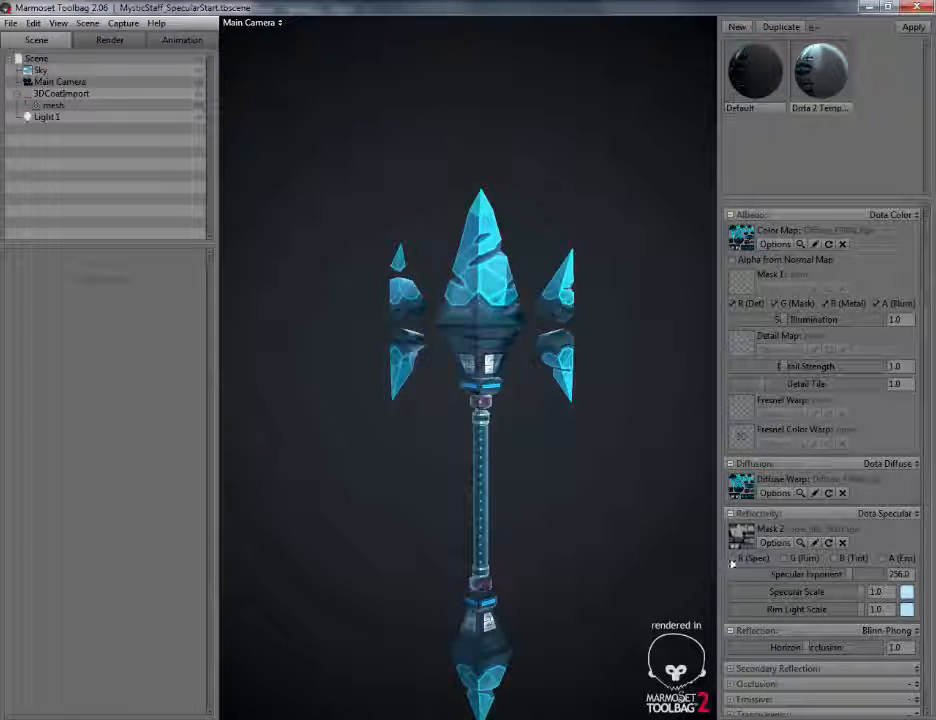
Turn the Spec, Rim, Tint and Exp channels of Mask 2 back on and view the staff
click(733, 559)
click(785, 559)
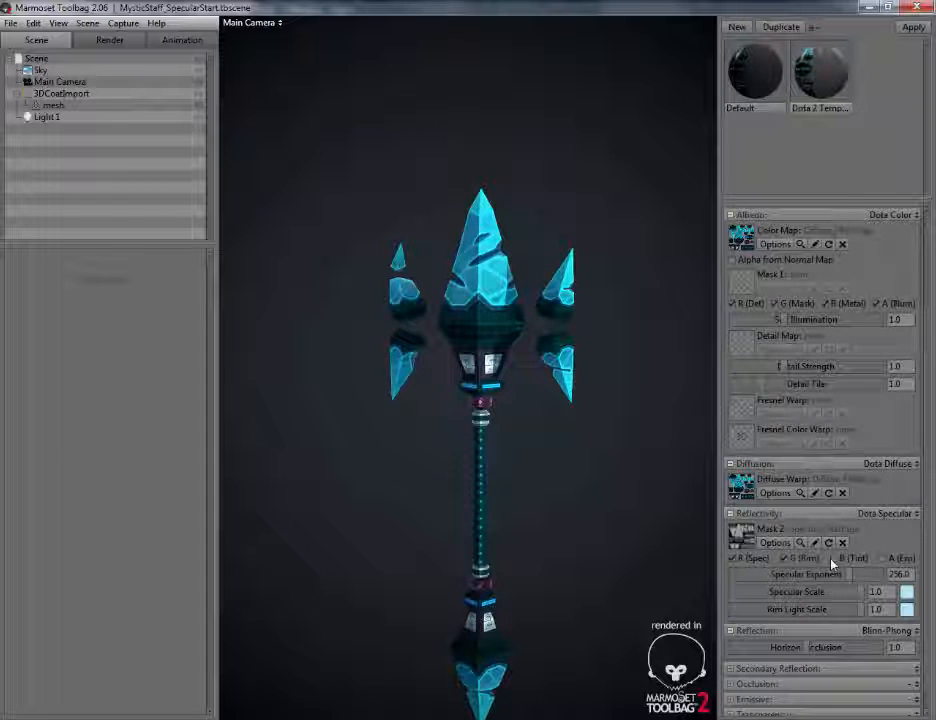
click(833, 560)
click(882, 560)
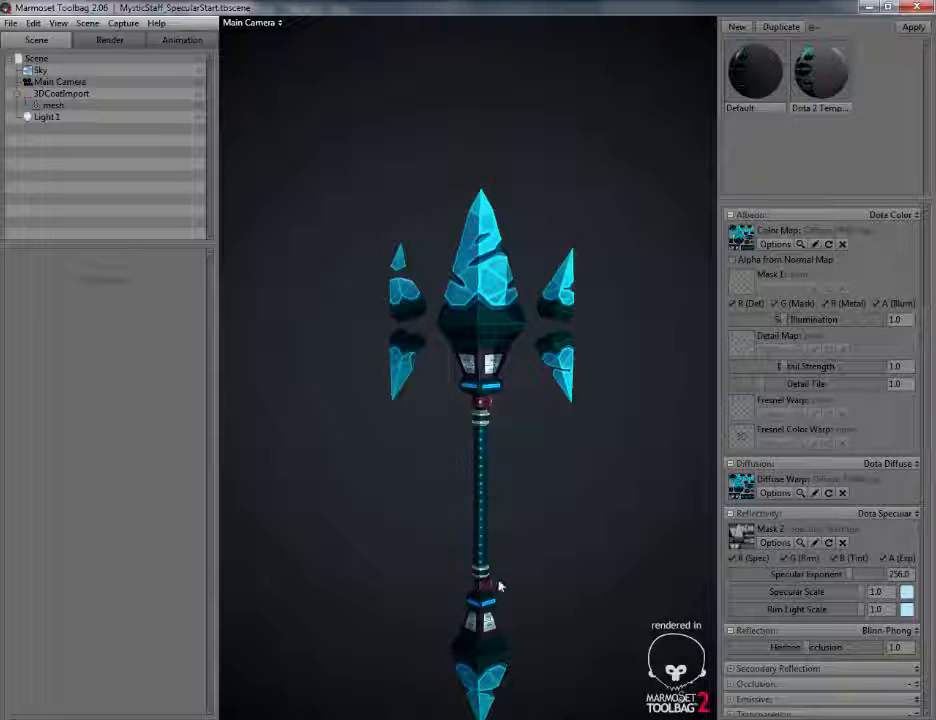
drag(503, 562, 554, 497)
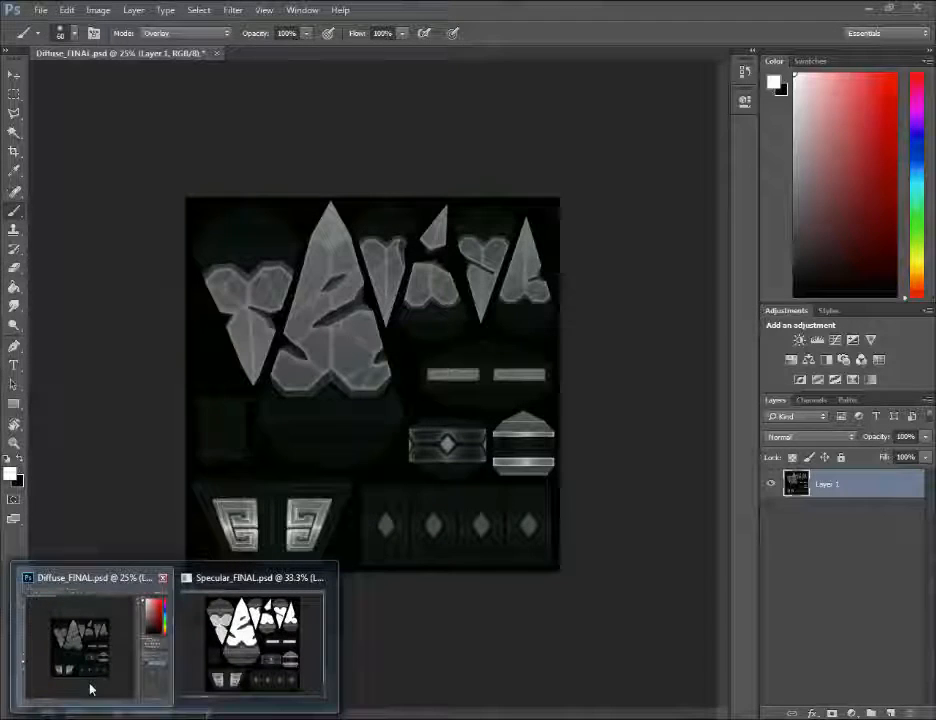
Switch to the Diffuse_FINAL document in Photoshop and isolate its Red channel for editing
click(105, 672)
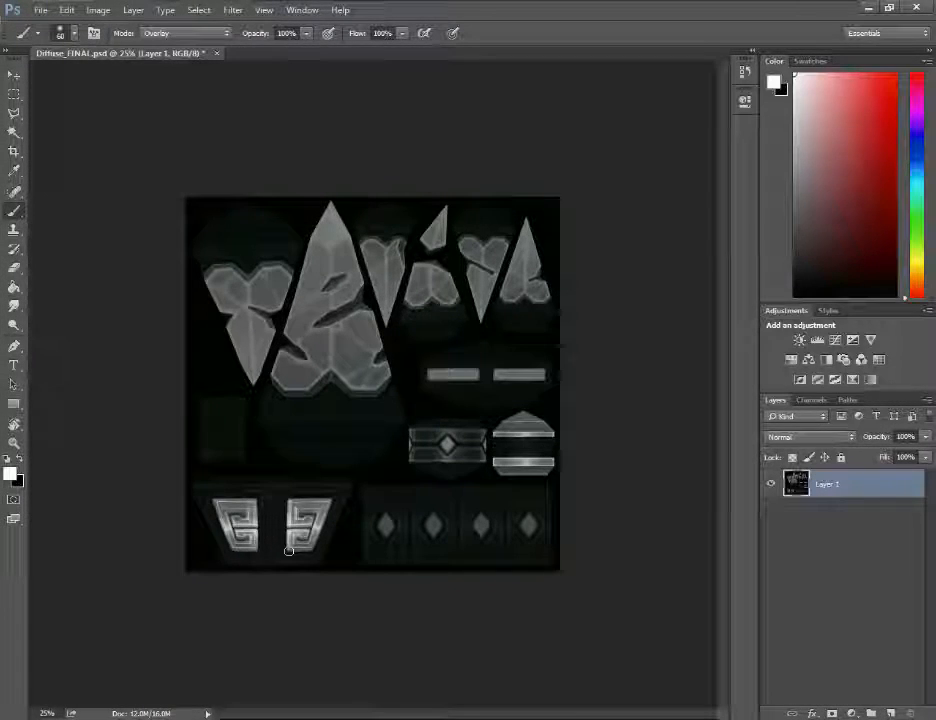
click(812, 400)
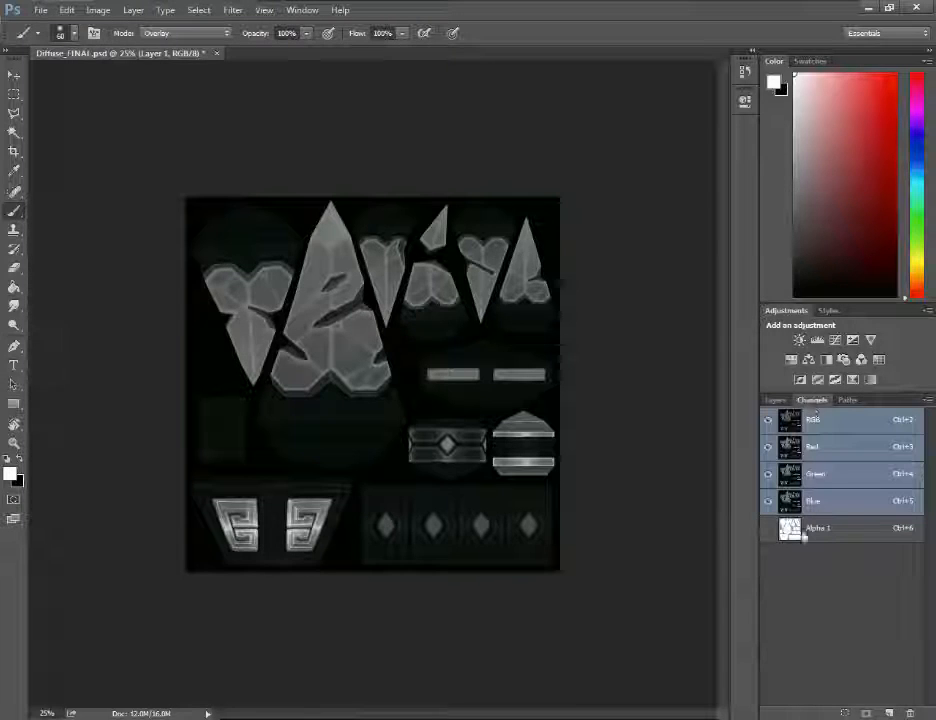
click(855, 448)
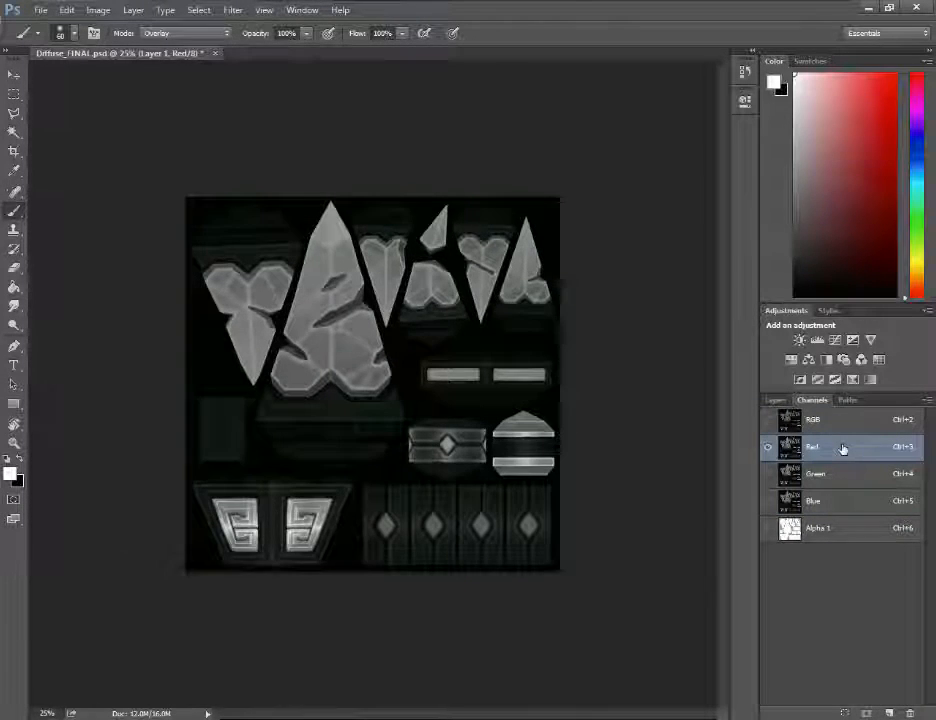
Paint the dark rectangular patch above the Greek-key pieces pure white in the Red channel with a white size 90 Overlay brush
key(ctrl+plus)
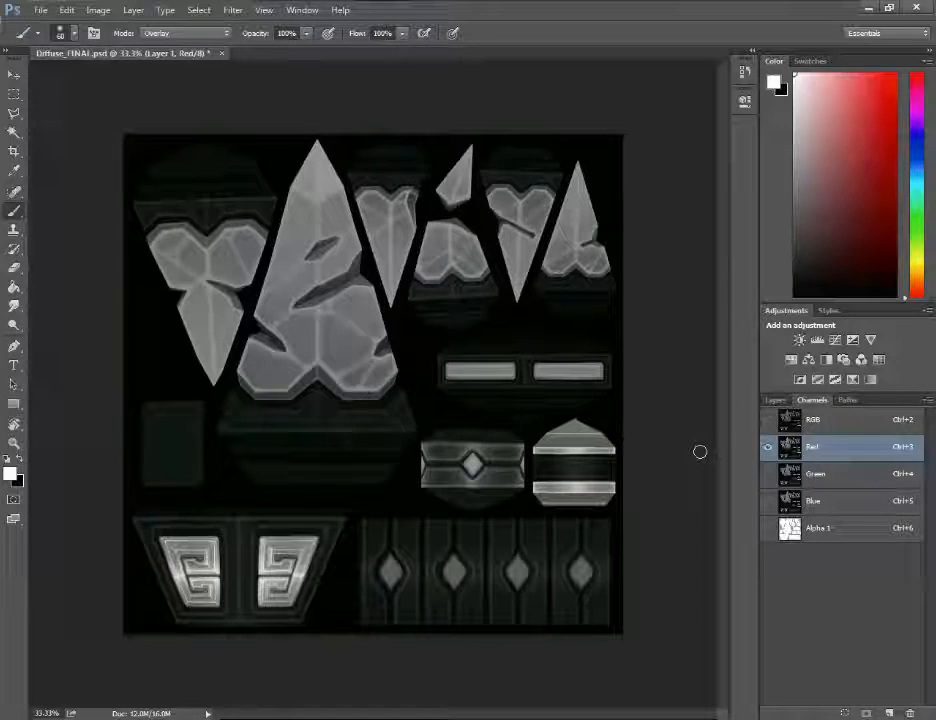
key(ctrl+plus)
key(ctrl+plus)
drag(340, 535, 637, 471)
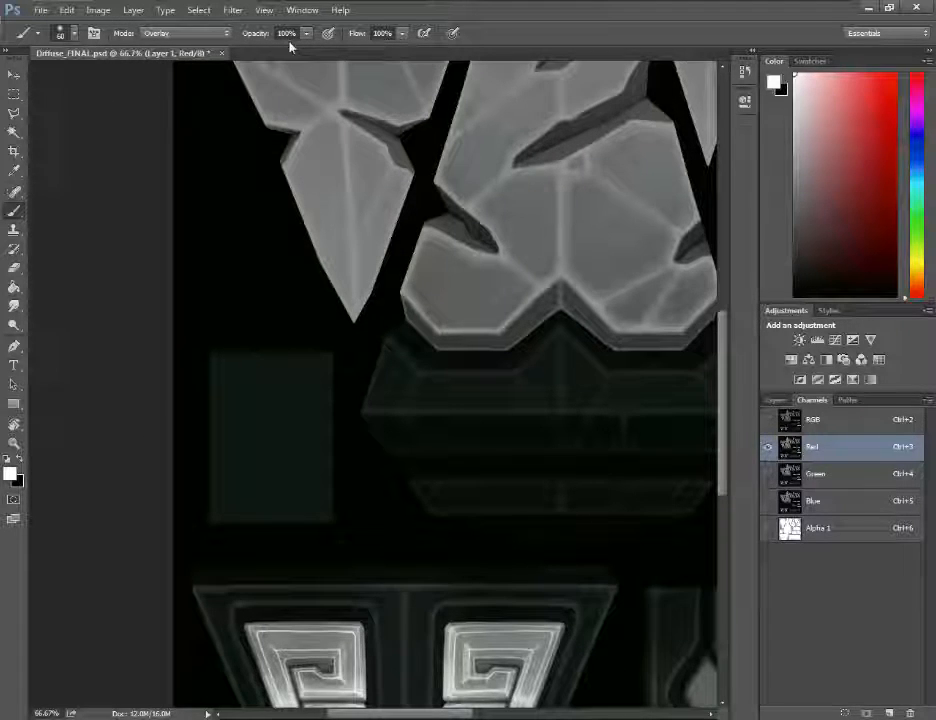
mouse_move(214, 338)
mouse_down()
mouse_move(220, 497)
mouse_move(238, 342)
mouse_move(258, 346)
mouse_move(270, 519)
mouse_move(262, 487)
mouse_move(308, 331)
mouse_move(300, 403)
mouse_move(322, 508)
mouse_up()
mouse_move(207, 376)
mouse_down()
mouse_move(213, 417)
mouse_move(230, 336)
mouse_move(243, 370)
mouse_move(252, 506)
mouse_move(280, 543)
mouse_move(320, 356)
mouse_move(339, 409)
mouse_up()
mouse_move(212, 334)
mouse_down()
mouse_move(236, 539)
mouse_move(290, 510)
mouse_move(309, 355)
mouse_move(325, 537)
mouse_up()
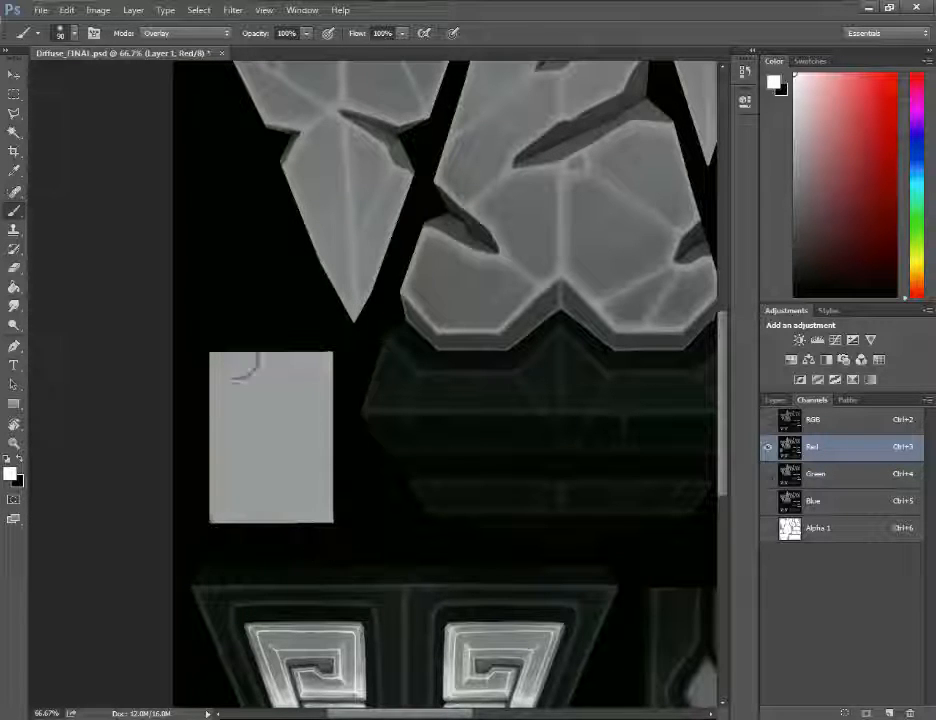
mouse_move(250, 368)
mouse_down()
mouse_move(252, 532)
mouse_move(292, 364)
mouse_move(290, 474)
mouse_move(335, 394)
mouse_move(324, 510)
mouse_up()
key(ctrl+minus)
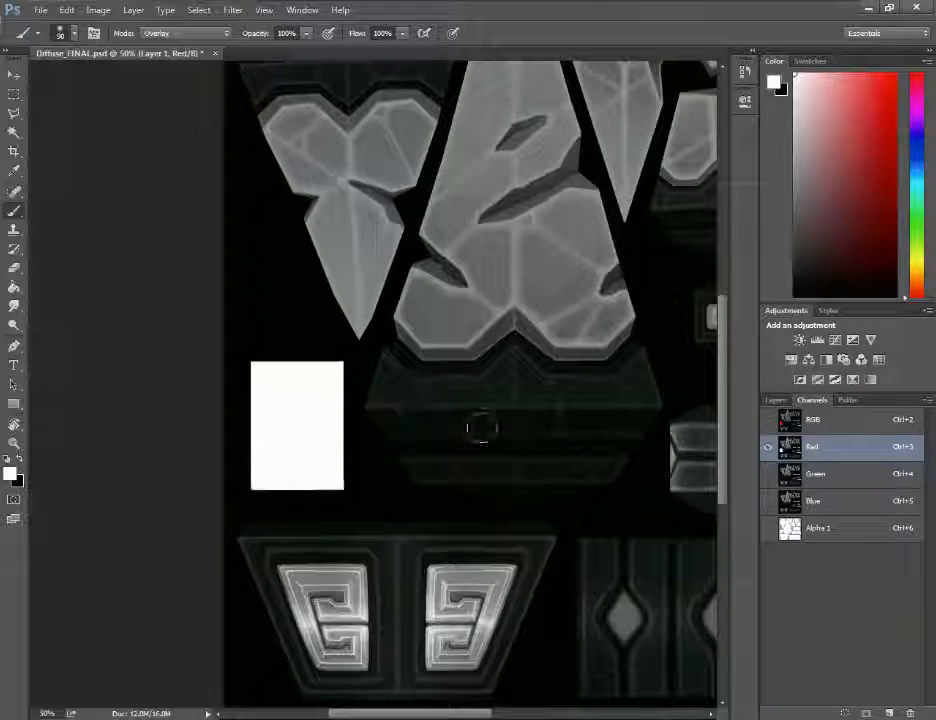
Save the texture with the edited Red channel as a 32 bits/pixel Targa over Specular_Start
key(ctrl+shift+s)
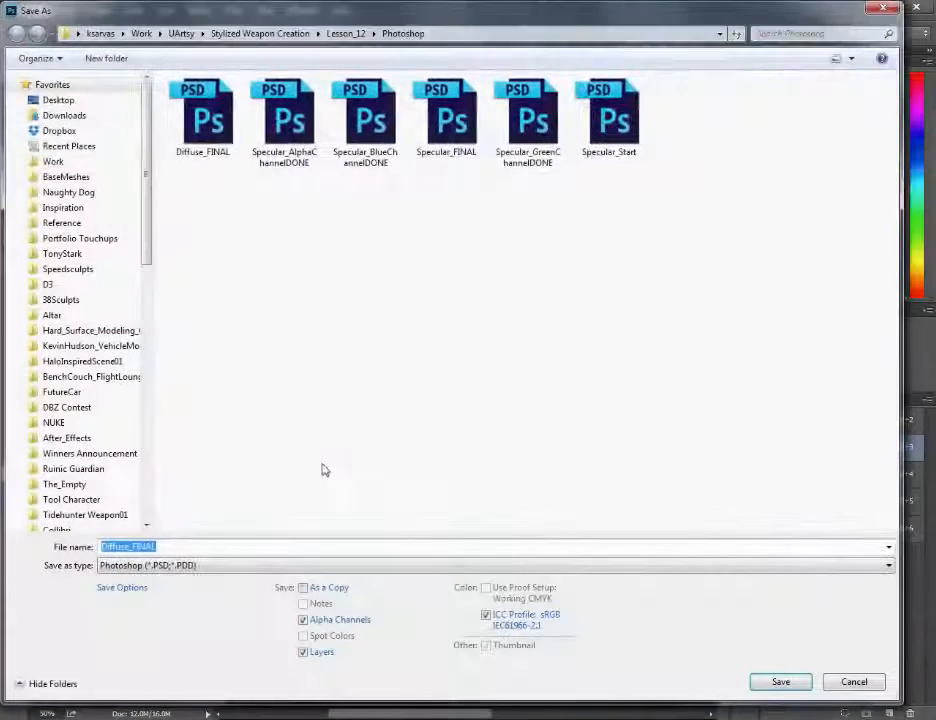
click(174, 566)
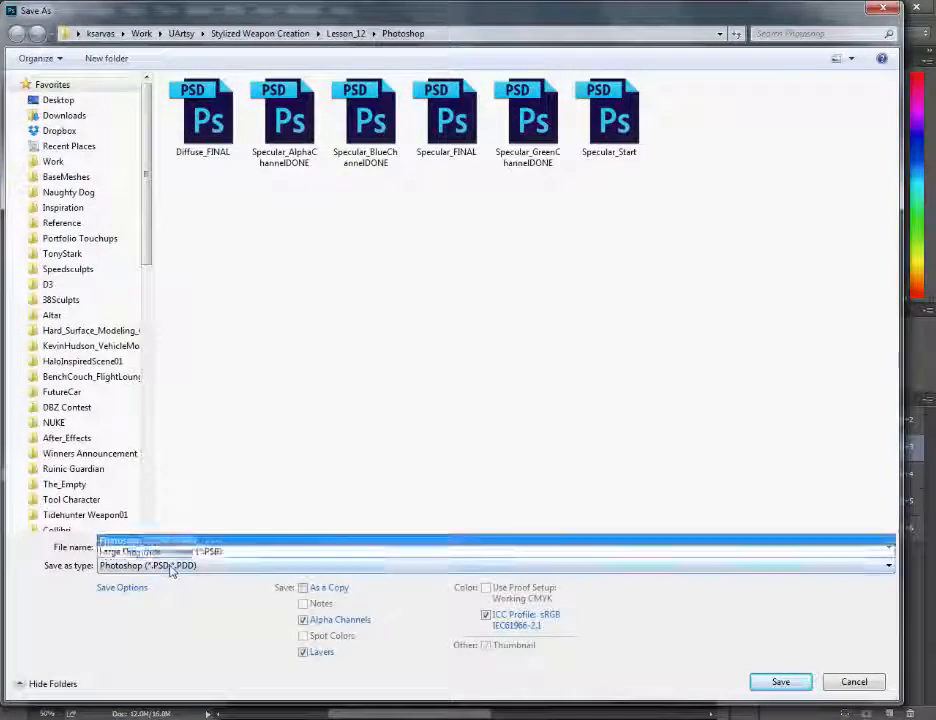
click(180, 541)
double_click(527, 120)
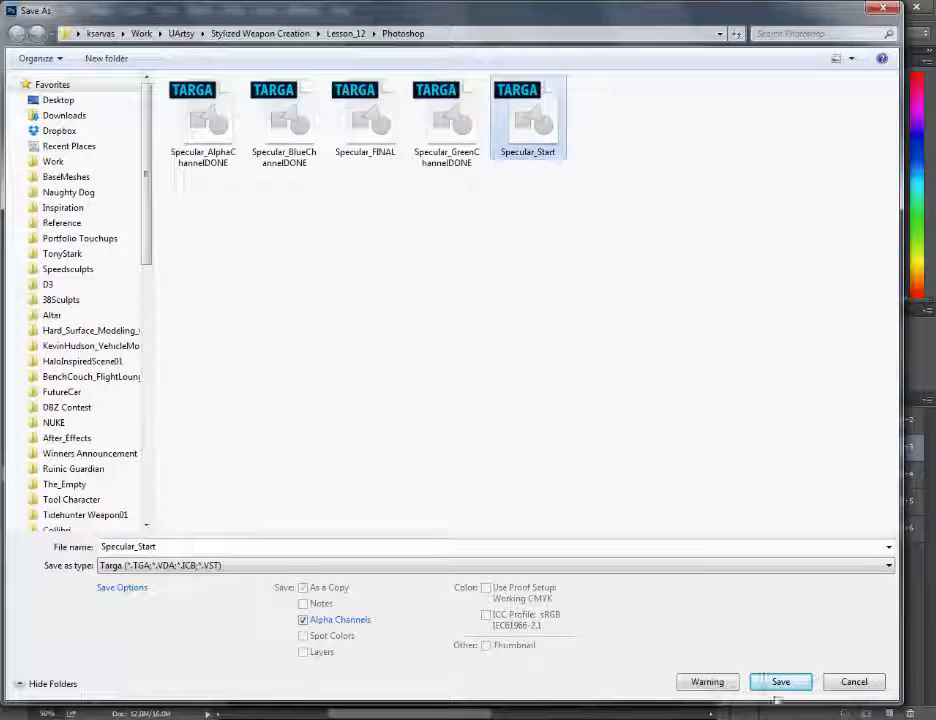
click(503, 368)
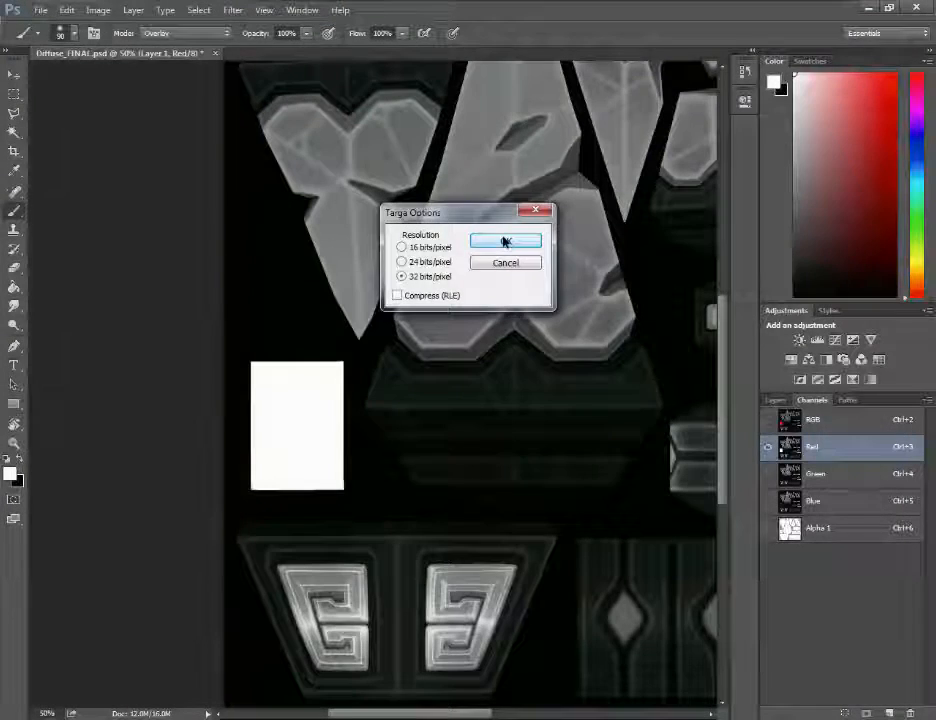
key(Return)
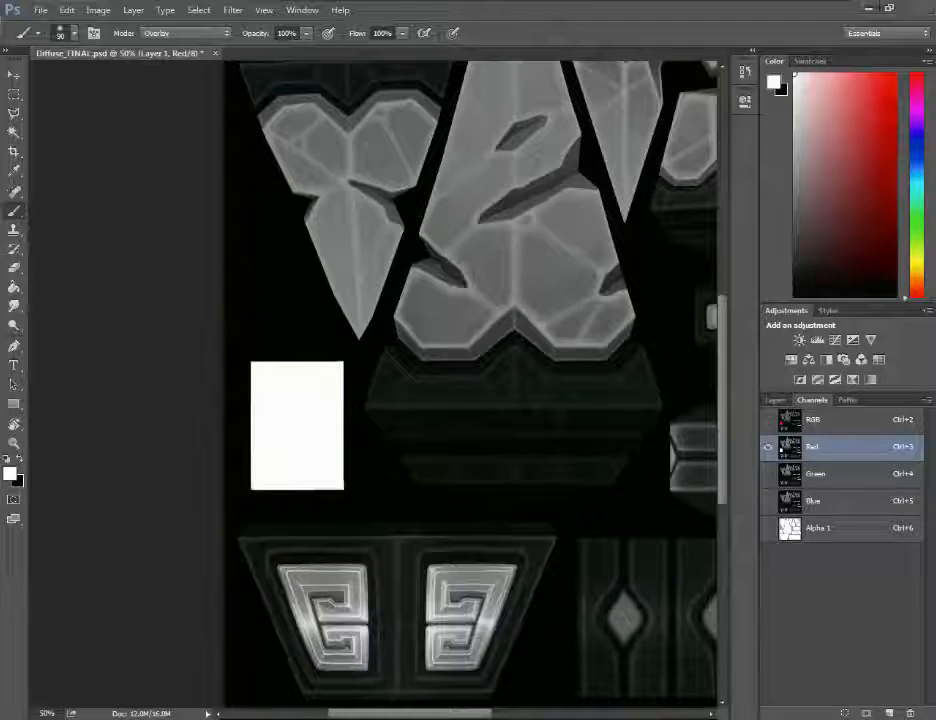
Switch to Marmoset Toolbag and examine the updated specular on the staff's collar, handle and head
key(alt+Tab)
scroll(588, 507, up, 5)
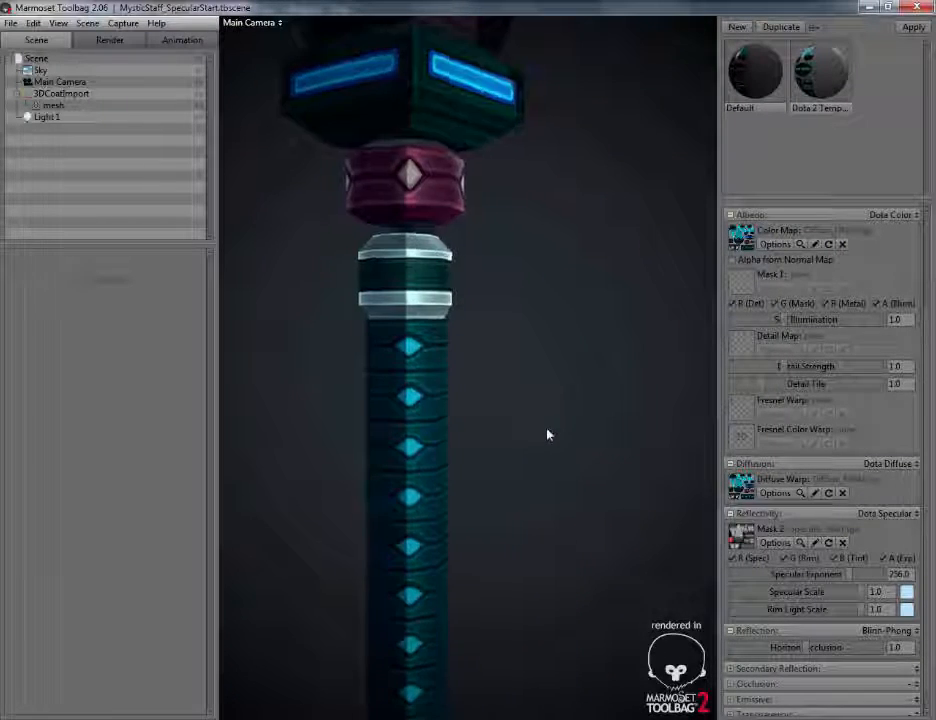
drag(547, 435, 476, 361)
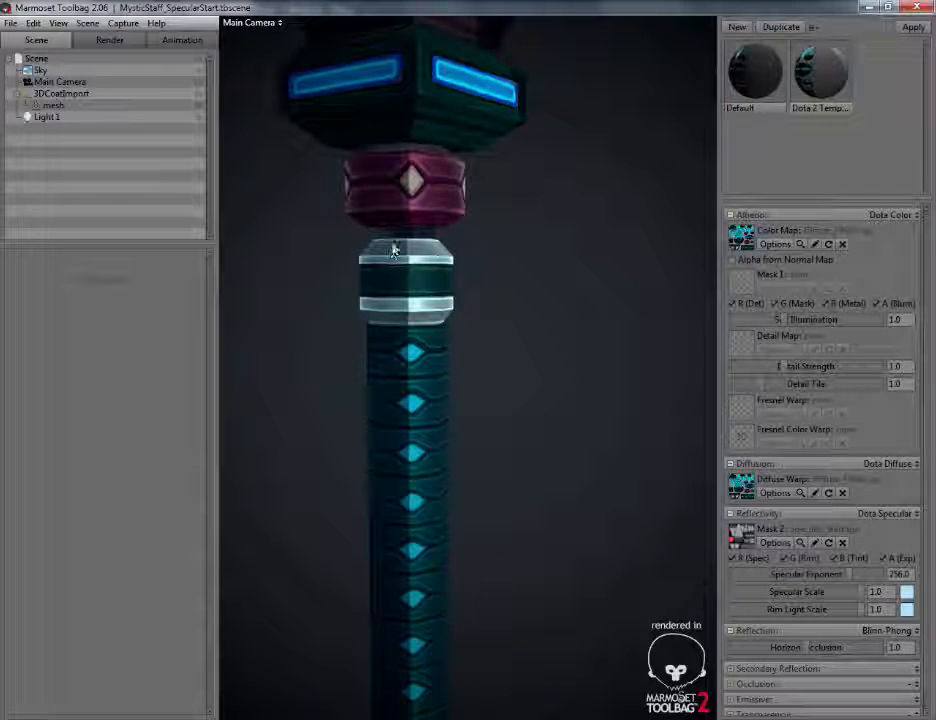
drag(501, 284, 355, 246)
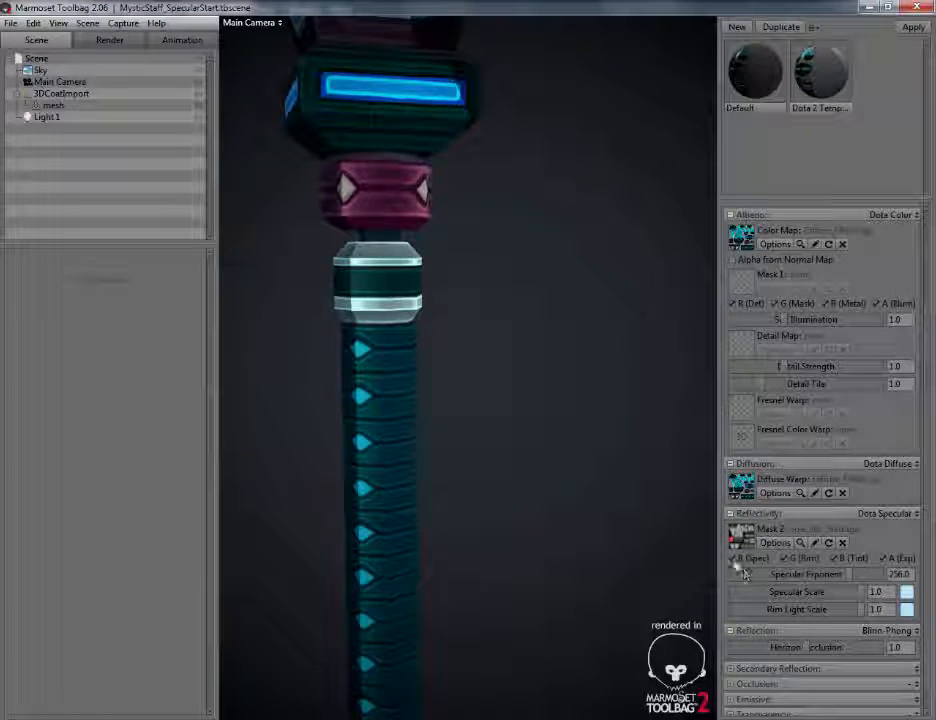
scroll(606, 390, down, 6)
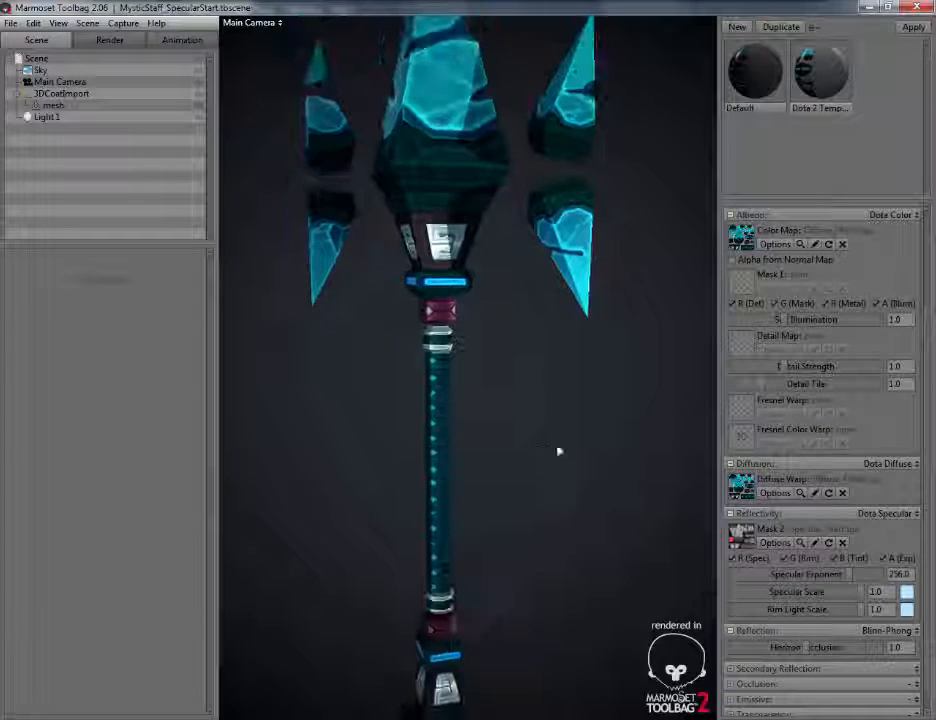
drag(558, 451, 589, 407)
scroll(589, 407, down, 2)
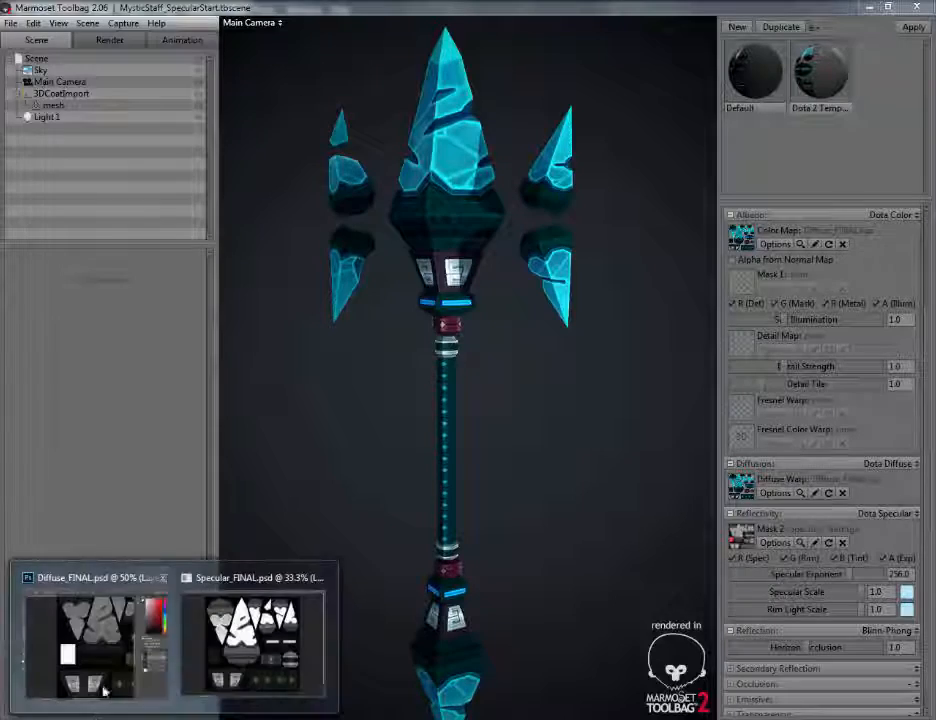
Return to the Diffuse_FINAL document in Photoshop and isolate its Green channel
click(100, 670)
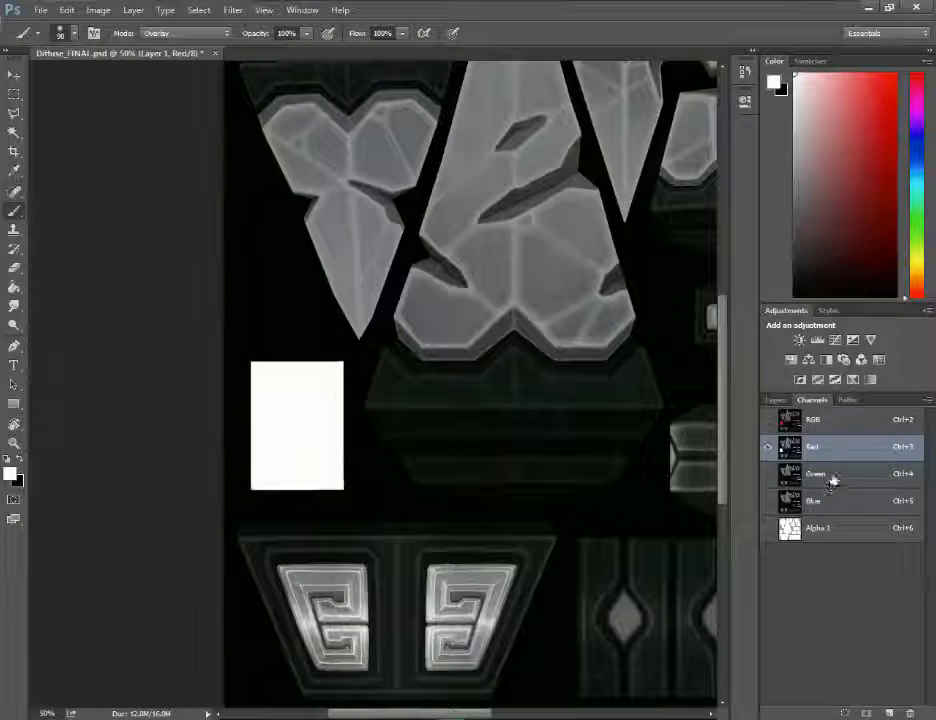
click(790, 475)
key(ctrl+minus)
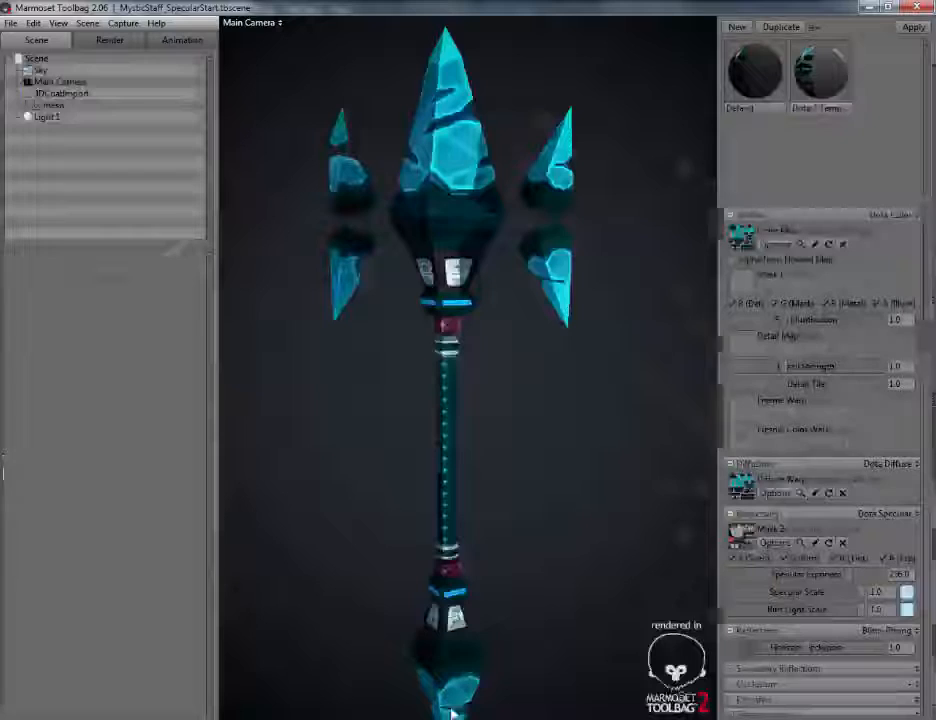
In Marmoset Toolbag, turn off the Rim channel of Mask 2 and inspect the rim lighting on the staff's head
click(785, 560)
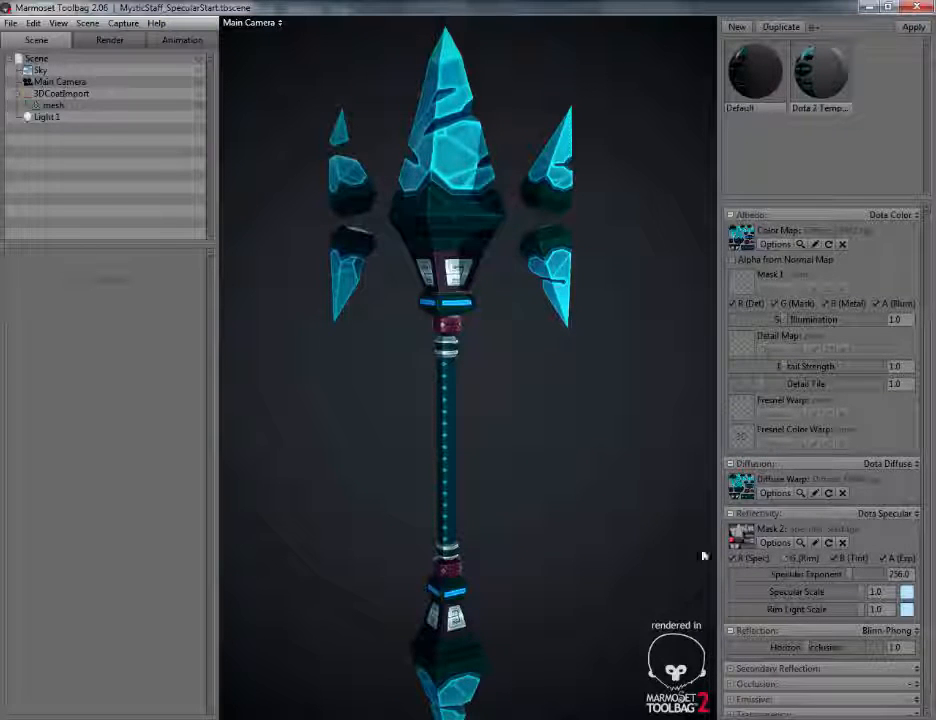
drag(545, 389, 580, 473)
scroll(581, 473, up, 5)
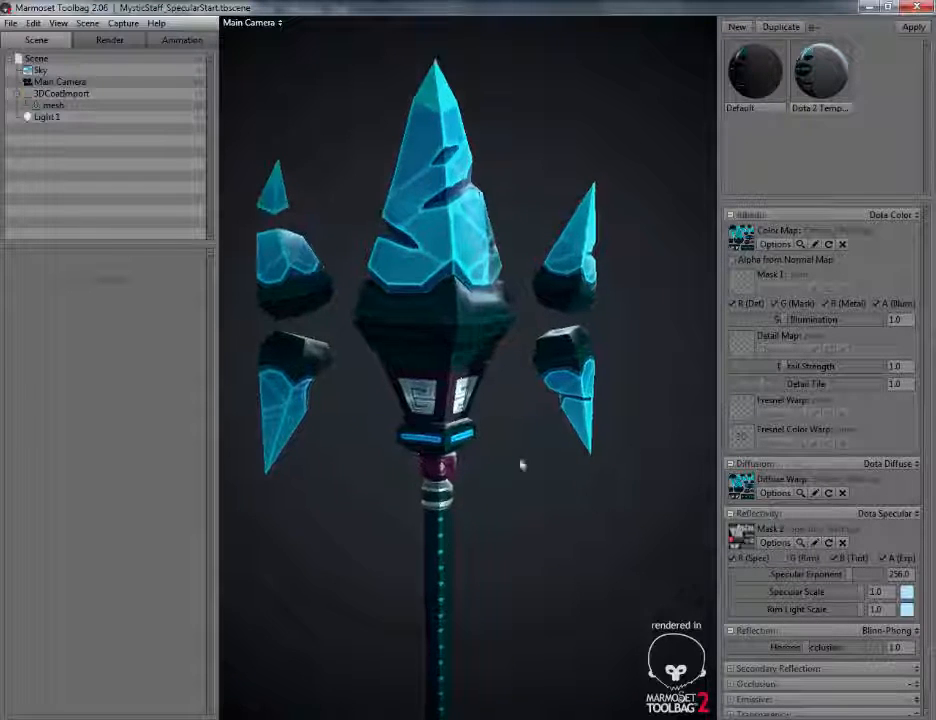
Examine the staff's head from several angles with the rim mask turned off, comparing the rim light on crystals and collar
drag(520, 464, 541, 444)
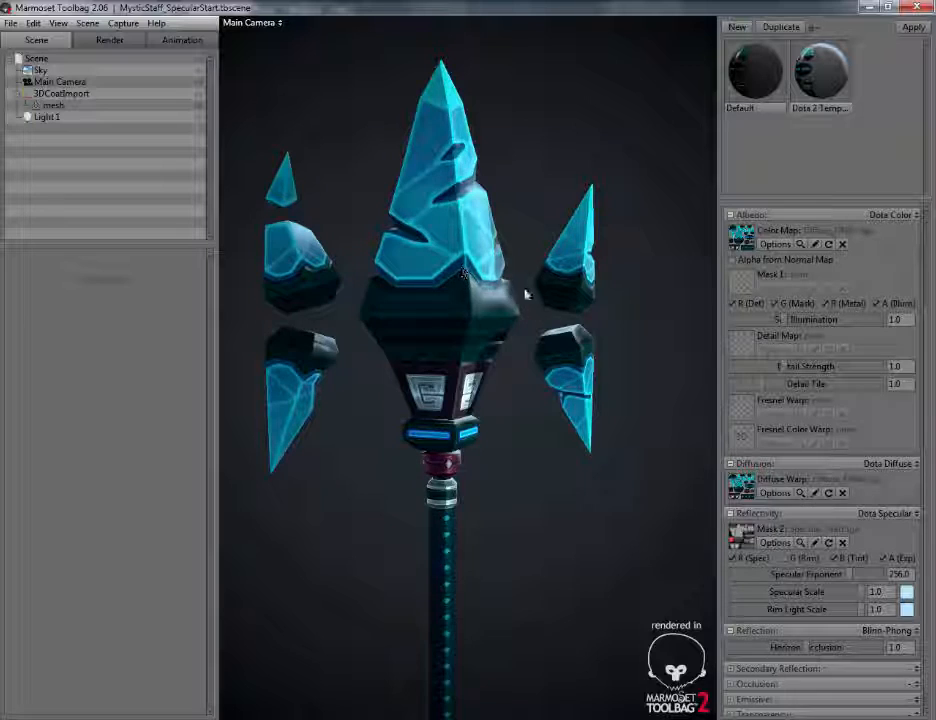
drag(526, 295, 503, 249)
scroll(516, 371, up, 3)
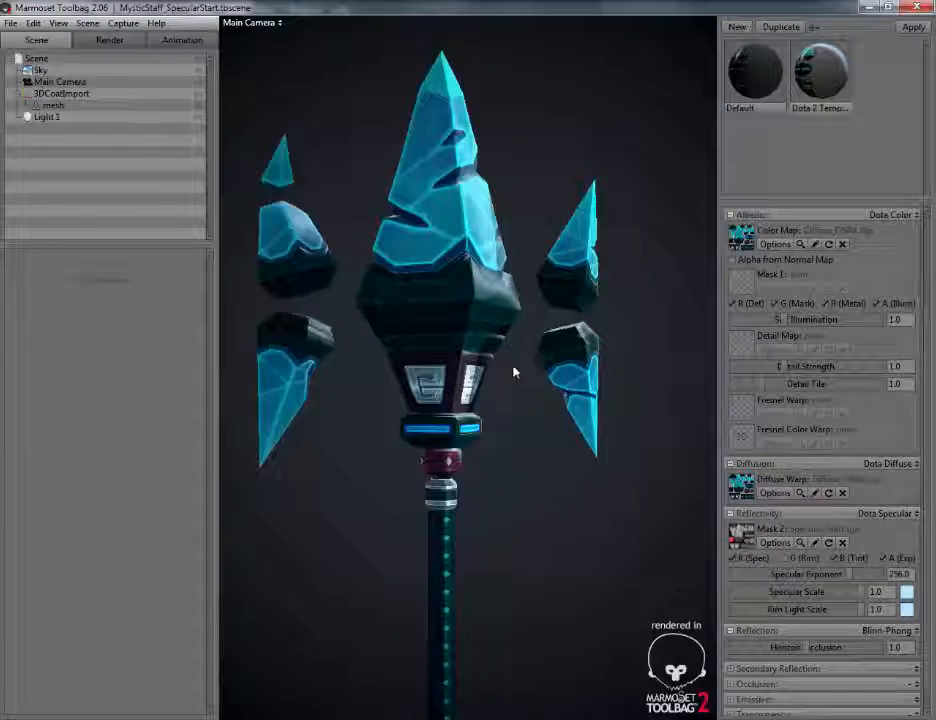
drag(474, 381, 515, 360)
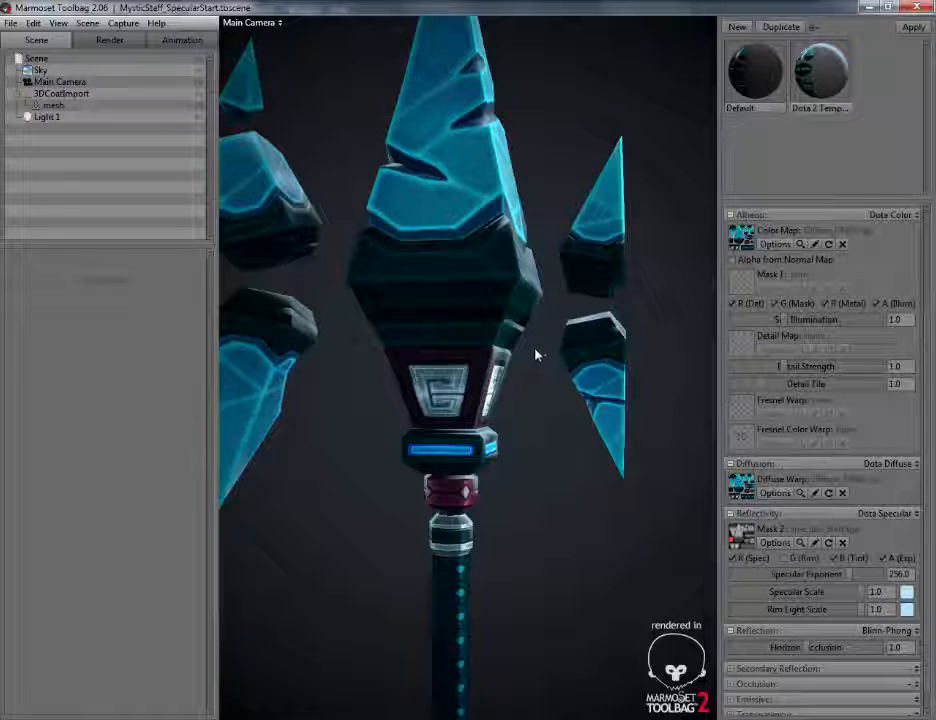
drag(535, 350, 555, 359)
scroll(500, 374, down, 3)
mouse_move(484, 378)
mouse_down()
mouse_move(533, 380)
mouse_move(487, 356)
mouse_up()
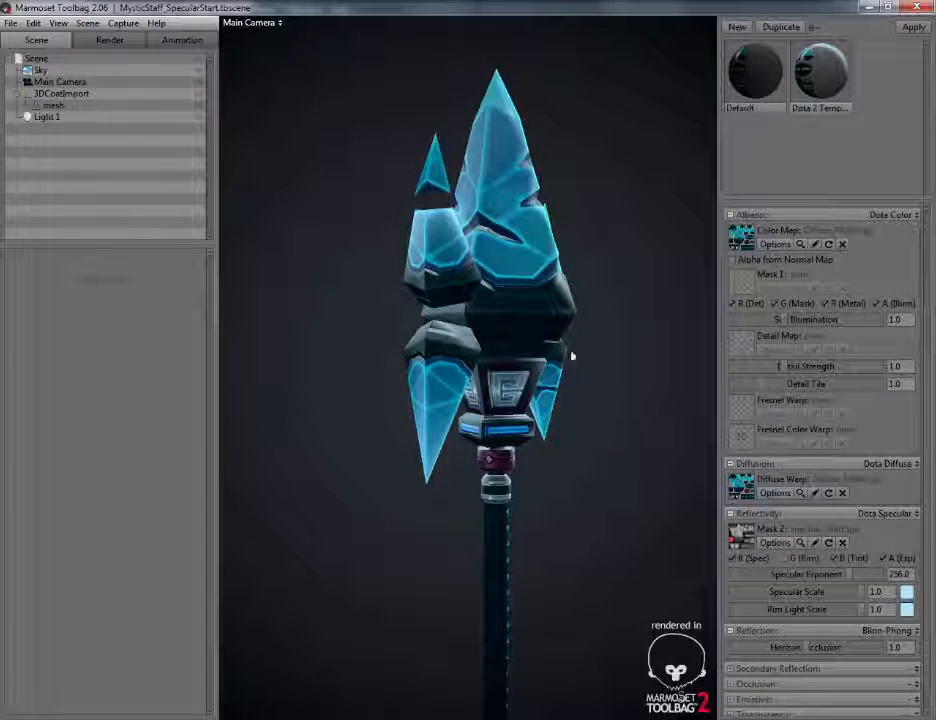
drag(563, 349, 485, 290)
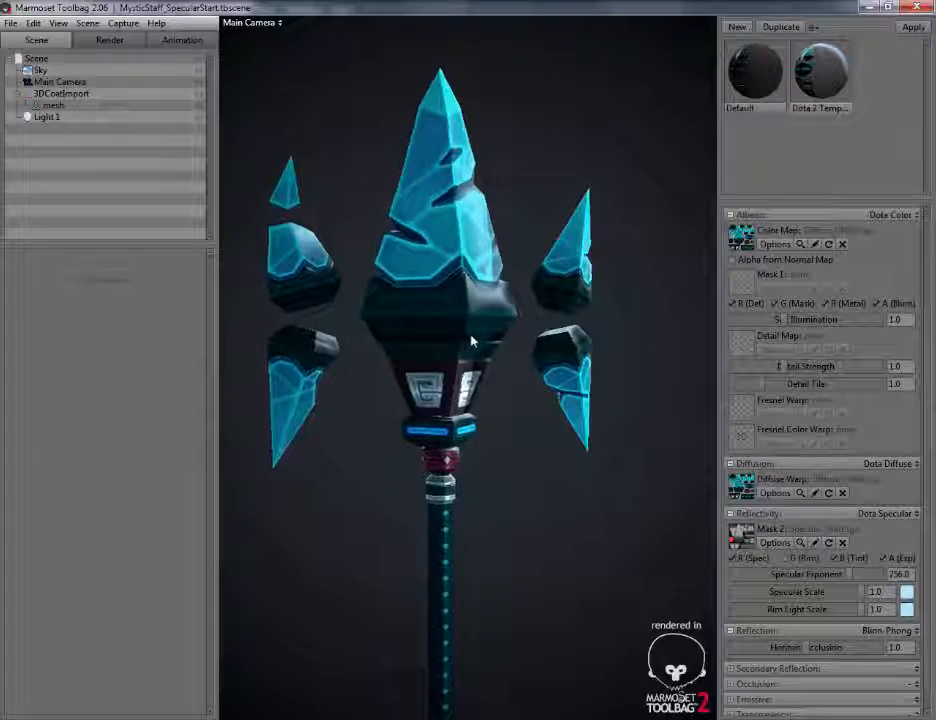
scroll(505, 250, up, 5)
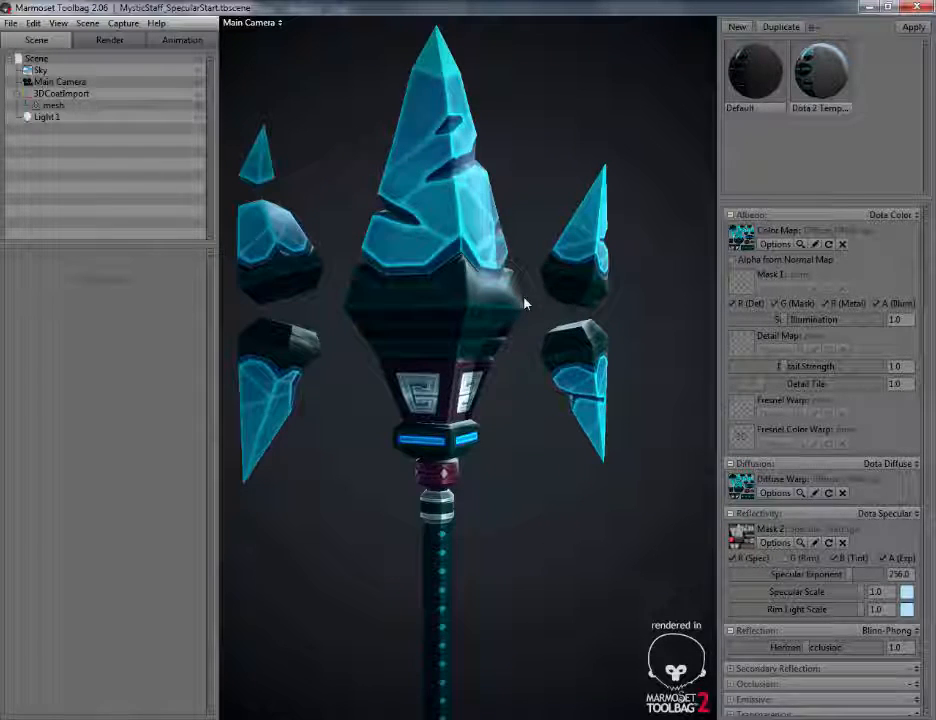
drag(526, 303, 610, 313)
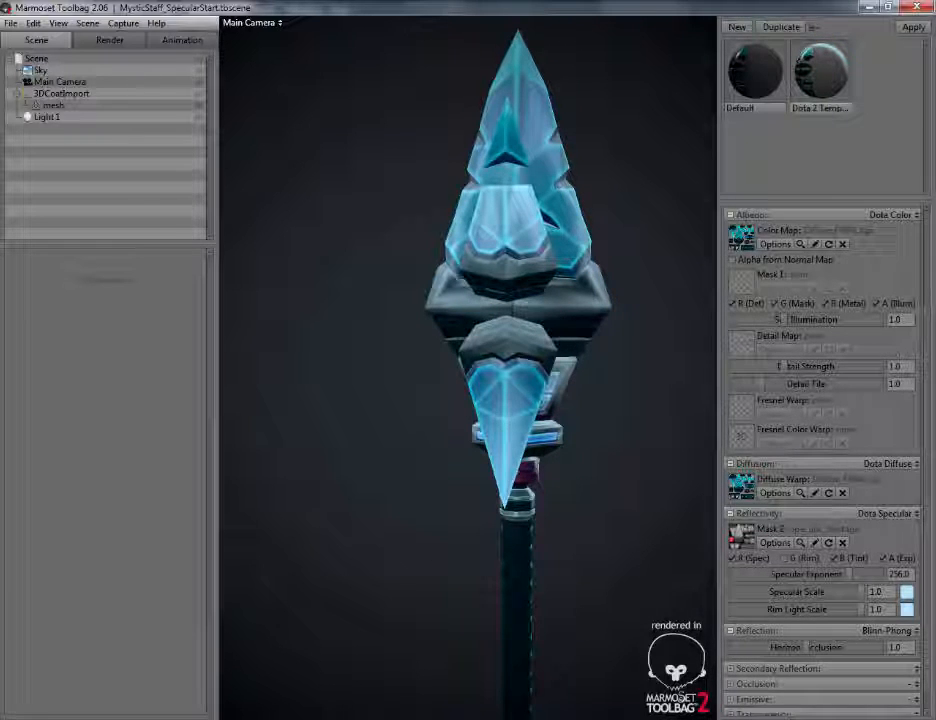
In the Green channel of Diffuse_FINAL in Photoshop, paint white Overlay strokes with a size 20 brush along the collar edge beside the large crystal
click(70, 465)
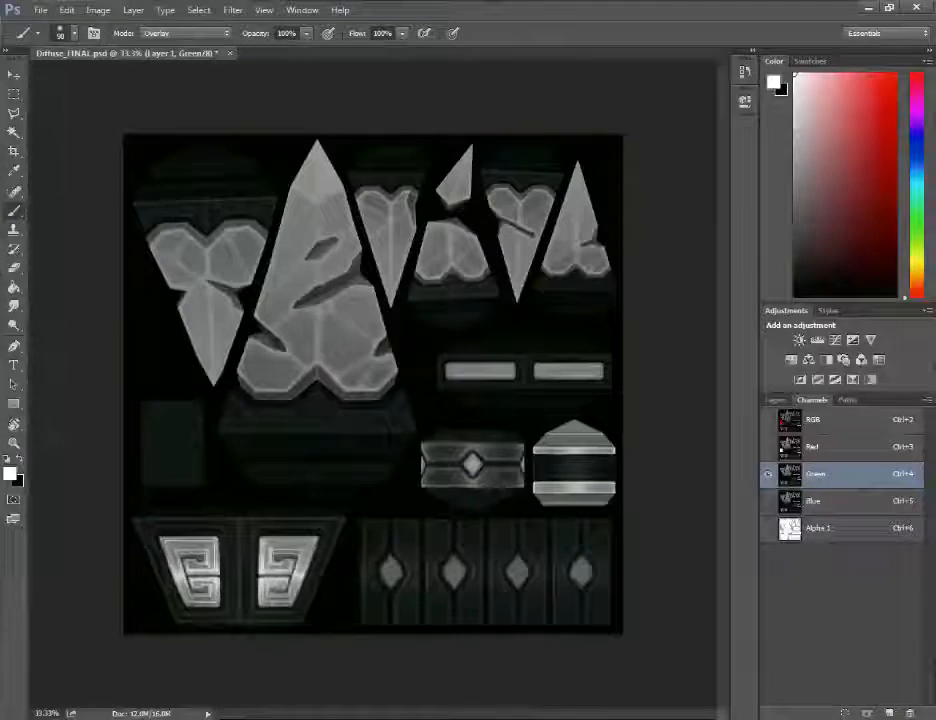
key(r)
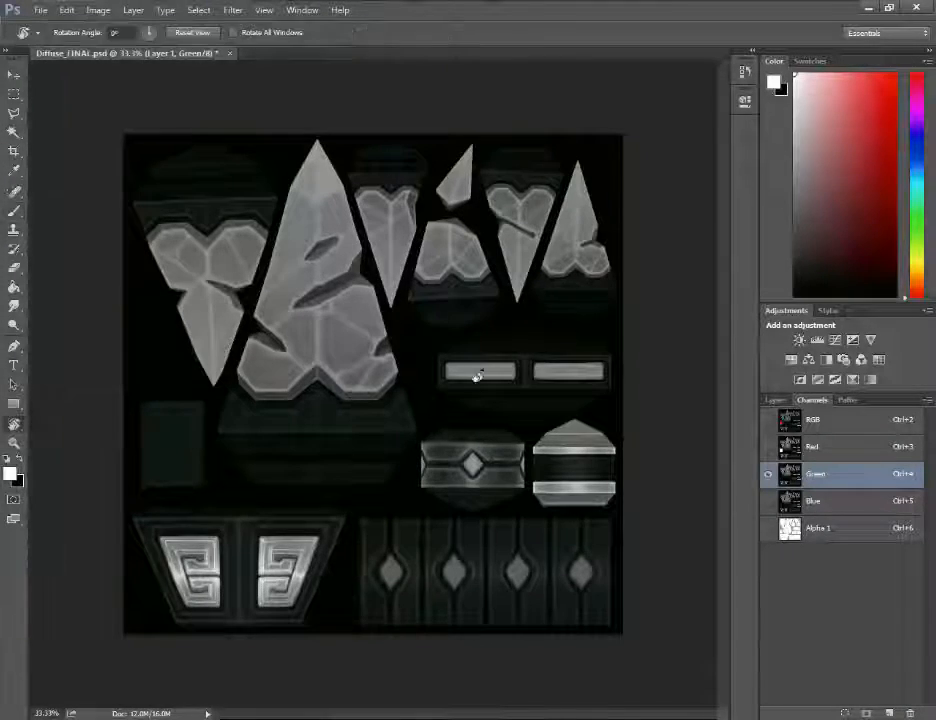
drag(370, 304, 397, 309)
key(ctrl+plus)
key(ctrl+plus)
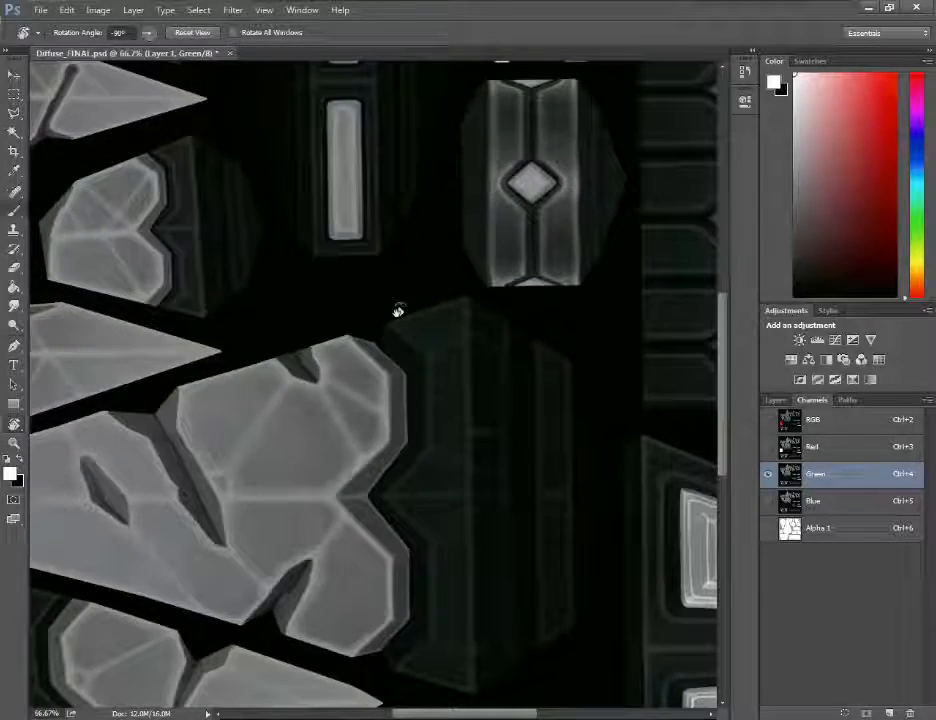
key(b)
key(ctrl+plus)
mouse_move(397, 312)
mouse_down()
mouse_move(475, 360)
mouse_move(529, 334)
mouse_move(589, 326)
mouse_move(598, 355)
mouse_up()
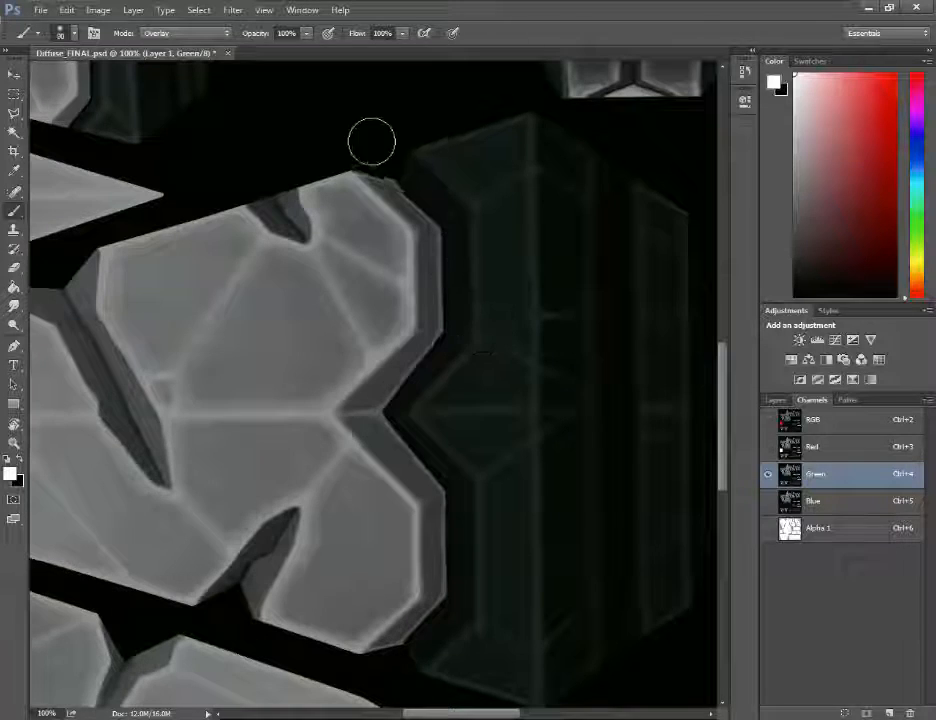
key(bracketleft)
key(bracketleft)
key(bracketleft)
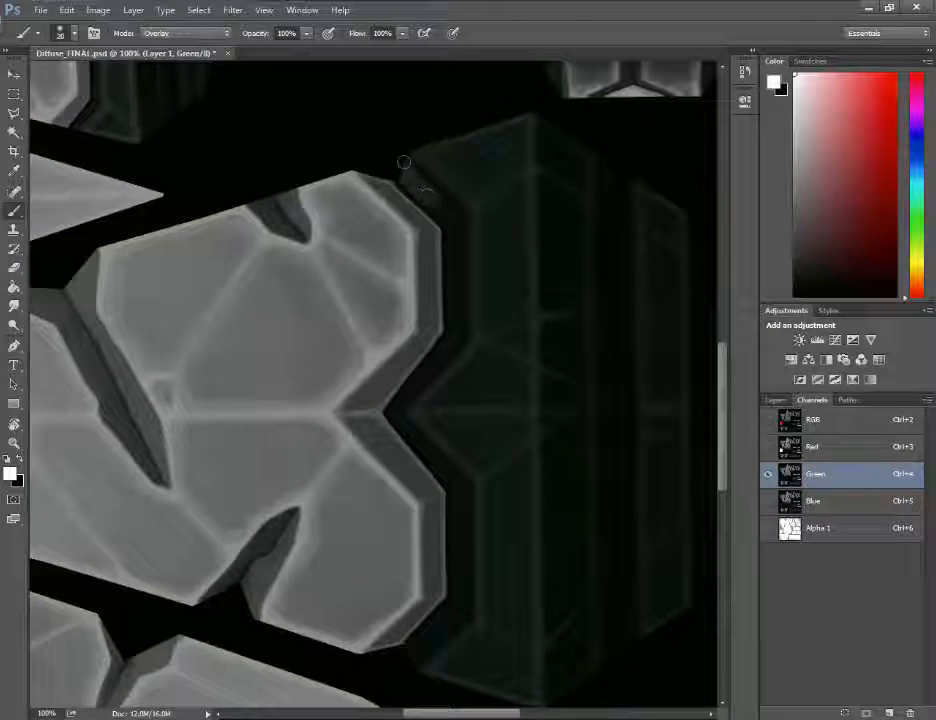
mouse_move(409, 163)
mouse_down()
mouse_move(453, 224)
mouse_move(412, 173)
mouse_move(455, 208)
mouse_move(455, 262)
mouse_up()
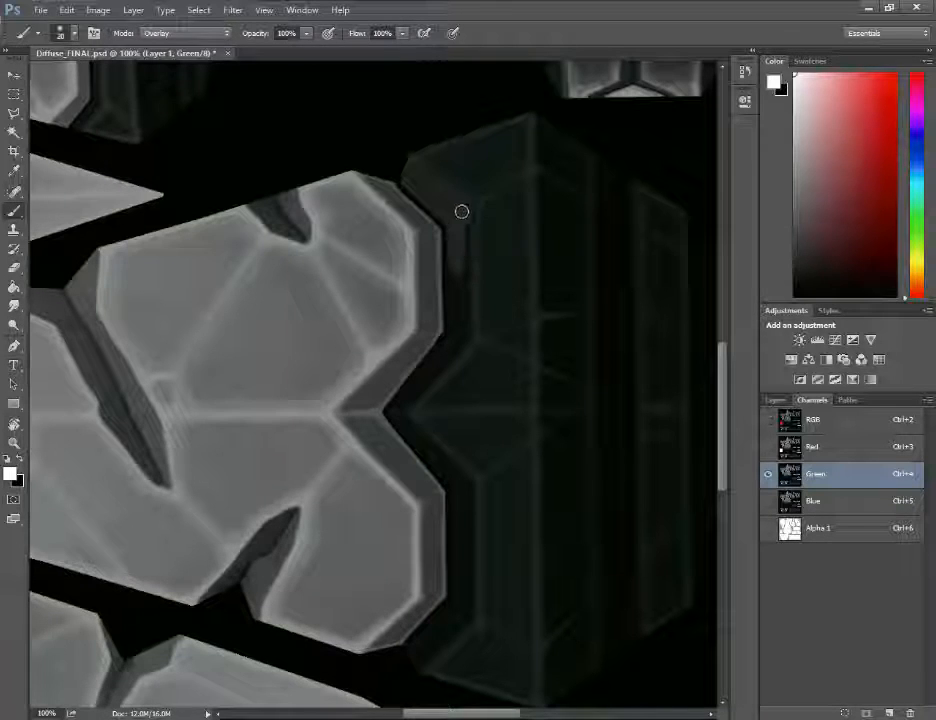
drag(460, 211, 457, 261)
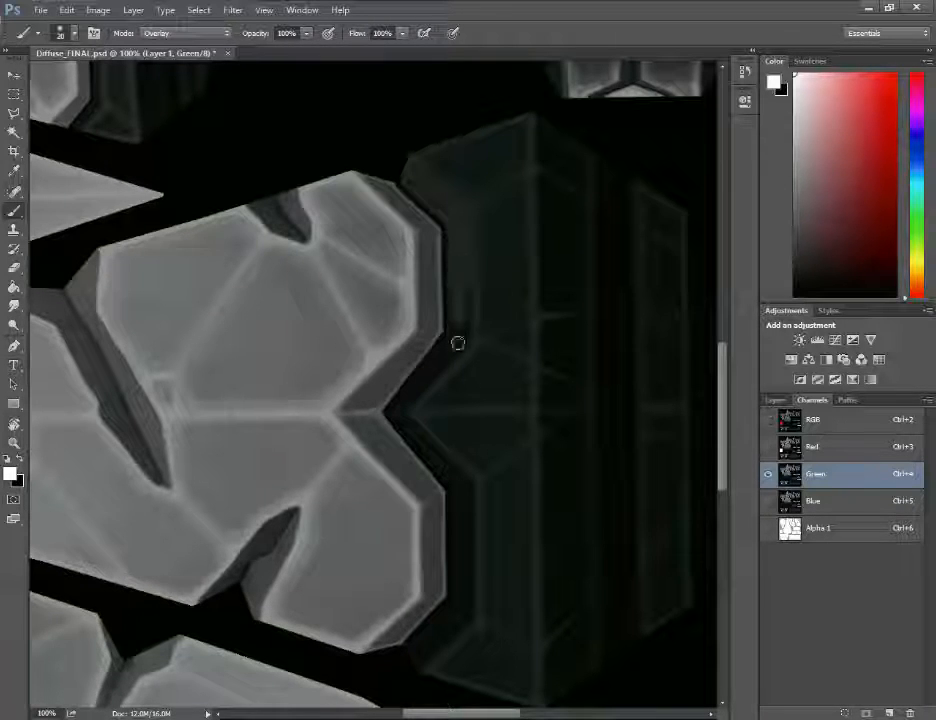
mouse_move(457, 343)
mouse_down()
mouse_move(460, 224)
mouse_move(444, 349)
mouse_up()
mouse_move(404, 399)
mouse_down()
mouse_move(401, 410)
mouse_move(459, 349)
mouse_move(446, 348)
mouse_move(399, 414)
mouse_move(428, 447)
mouse_move(412, 426)
mouse_up()
mouse_move(440, 457)
mouse_down()
mouse_move(465, 503)
mouse_move(463, 528)
mouse_move(462, 482)
mouse_up()
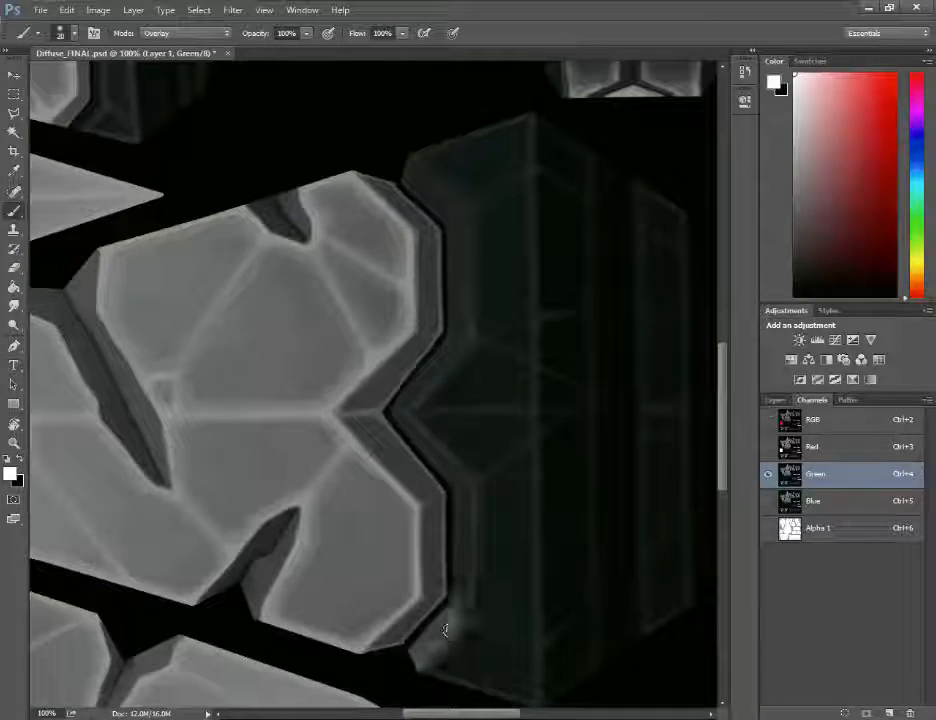
Build up further white Overlay strokes along the same zigzag collar edge until the whole strip is nearly white
mouse_move(462, 585)
mouse_down()
mouse_move(461, 482)
mouse_move(465, 602)
mouse_move(464, 468)
mouse_move(466, 500)
mouse_move(432, 449)
mouse_move(461, 480)
mouse_up()
drag(414, 432, 440, 300)
mouse_move(465, 350)
mouse_down()
mouse_move(460, 233)
mouse_move(418, 172)
mouse_move(446, 198)
mouse_move(466, 240)
mouse_move(405, 162)
mouse_move(460, 209)
mouse_move(456, 229)
mouse_move(445, 216)
mouse_move(458, 232)
mouse_move(462, 212)
mouse_move(467, 312)
mouse_move(464, 328)
mouse_move(452, 212)
mouse_move(457, 329)
mouse_move(415, 394)
mouse_up()
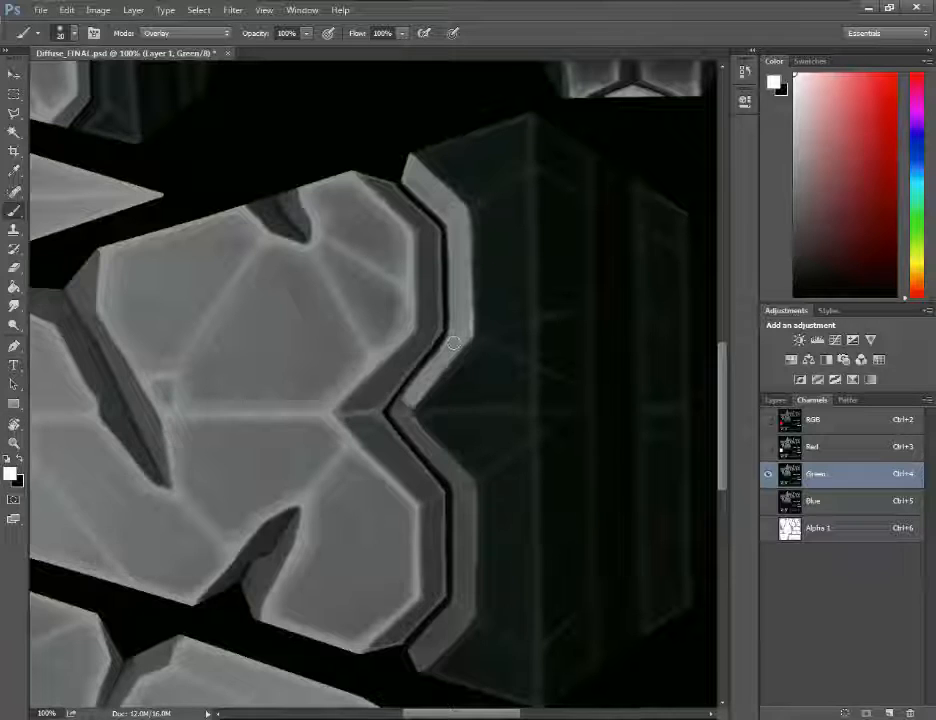
mouse_move(454, 343)
mouse_down()
mouse_move(400, 410)
mouse_move(455, 471)
mouse_move(461, 516)
mouse_move(467, 508)
mouse_move(423, 644)
mouse_move(462, 607)
mouse_move(455, 589)
mouse_move(434, 637)
mouse_move(457, 605)
mouse_move(425, 655)
mouse_move(462, 615)
mouse_move(459, 510)
mouse_move(470, 488)
mouse_move(412, 425)
mouse_move(414, 388)
mouse_move(464, 330)
mouse_move(442, 356)
mouse_move(452, 255)
mouse_move(459, 338)
mouse_move(456, 240)
mouse_move(405, 157)
mouse_up()
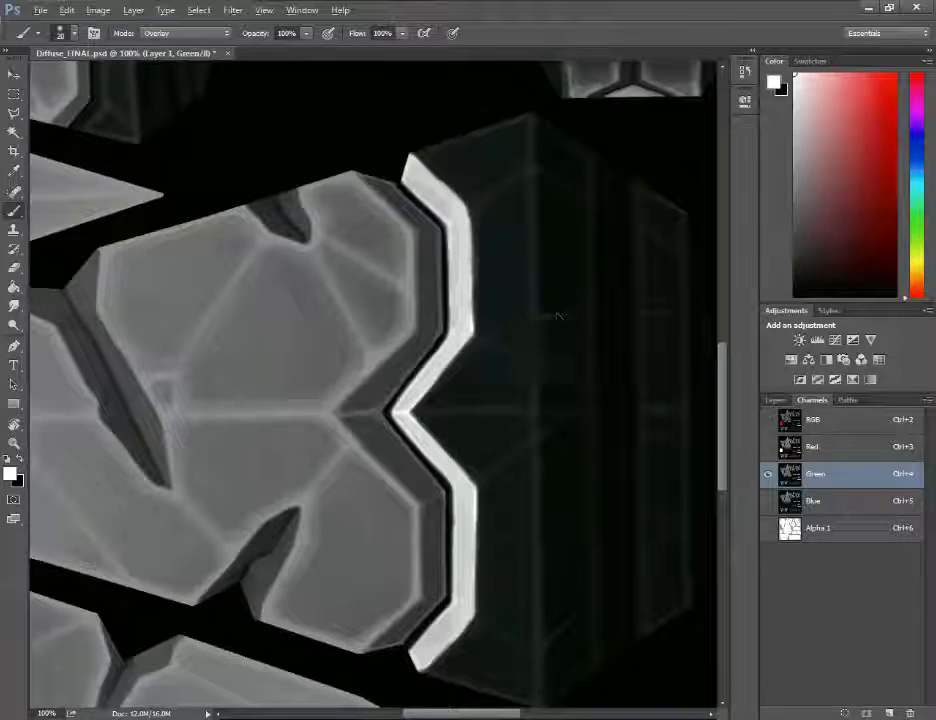
Save the texture with the painted Green channel as a new Targa file named Specular_Start_001
key(ctrl+shift+s)
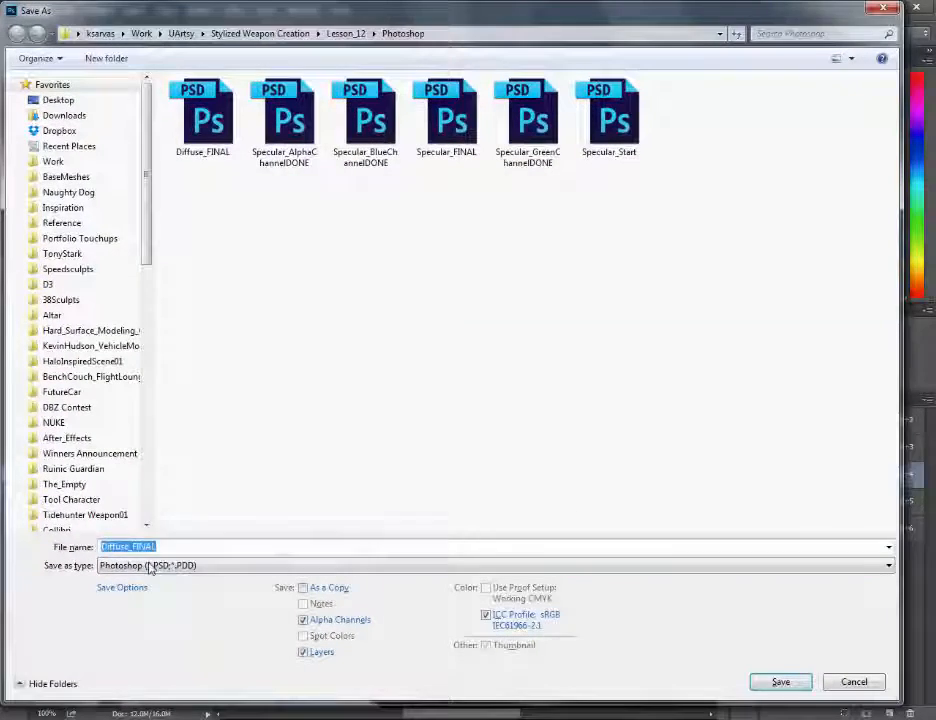
click(150, 565)
click(155, 541)
click(535, 163)
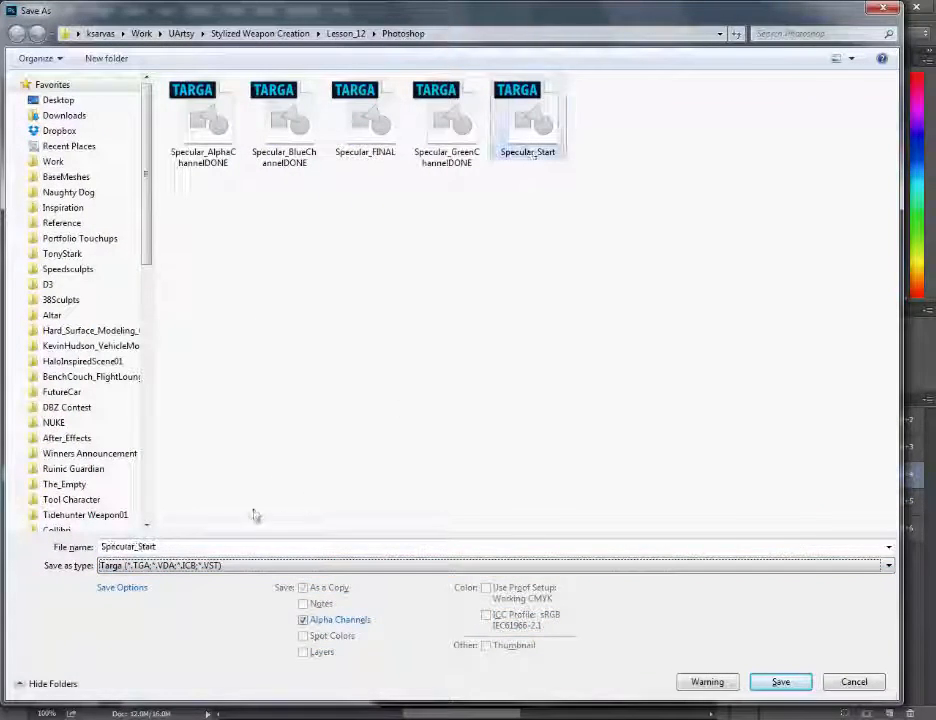
double_click(210, 545)
click(223, 548)
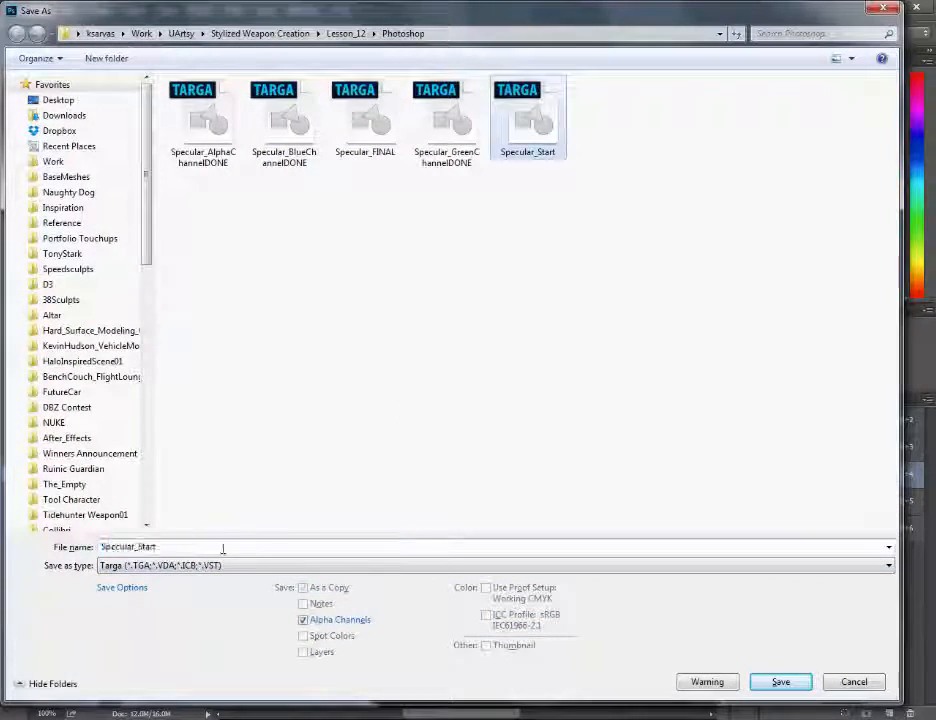
text(_02)
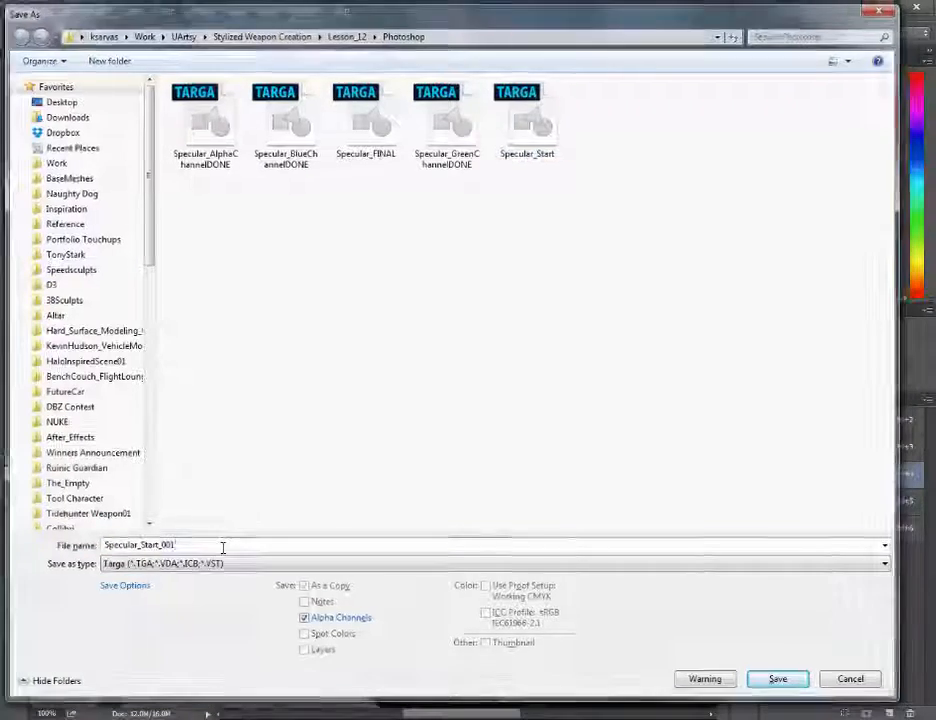
key(Return)
click(515, 241)
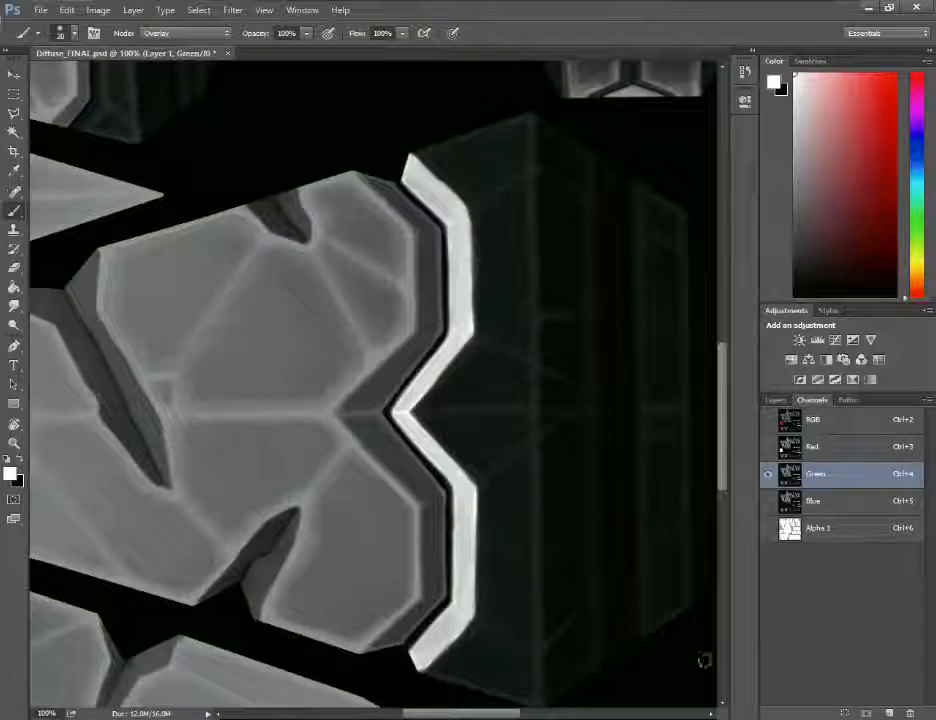
In Marmoset Toolbag, turn the Rim channel of Mask 2 back on and load Specular_Start_001 as its texture
key(alt+Tab)
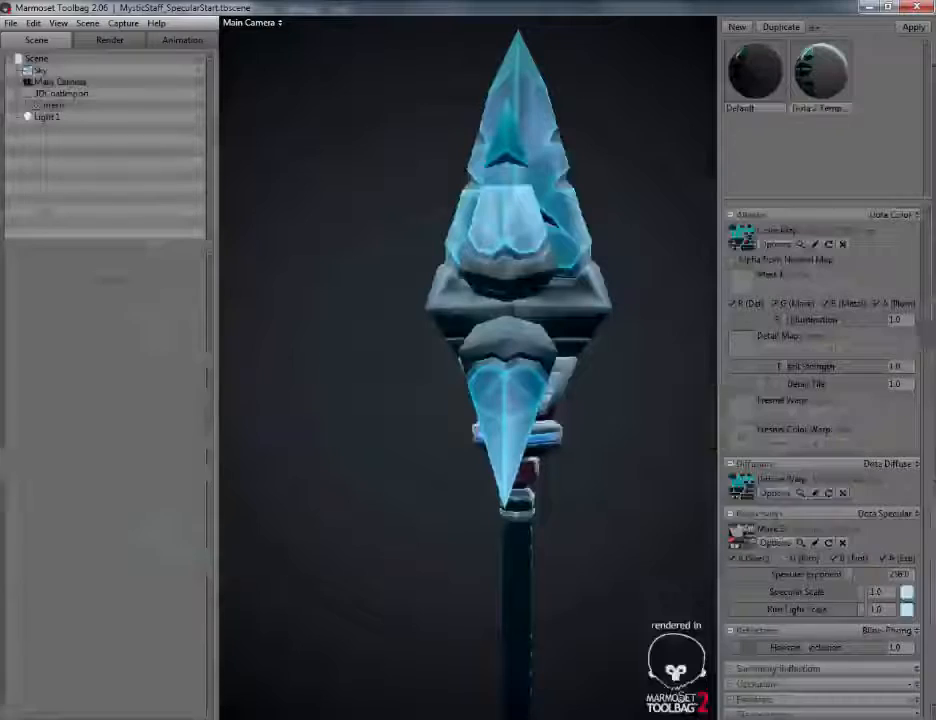
drag(538, 566, 622, 566)
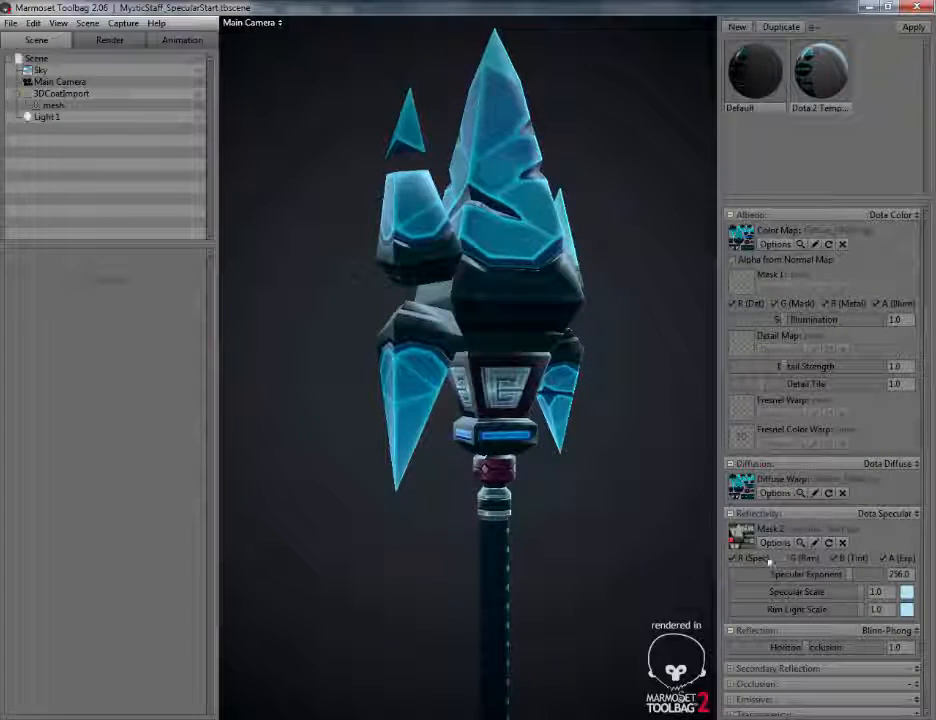
click(785, 559)
click(738, 535)
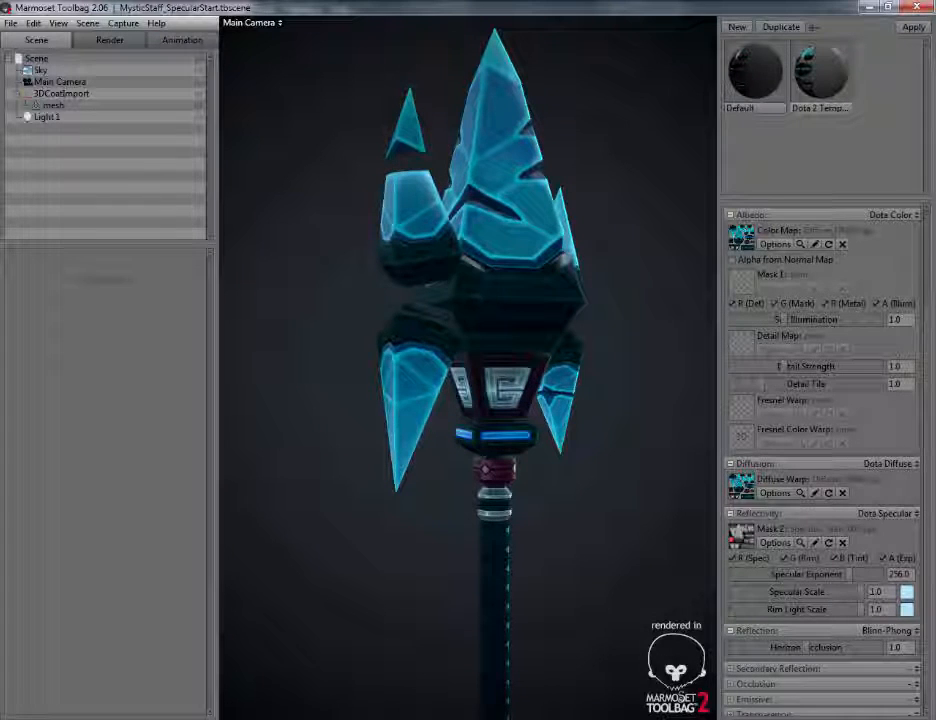
Inspect the rim lighting on the whole staff from the front, side and base with the Rim channel of Mask 2 enabled
scroll(656, 330, down, 4)
mouse_move(656, 330)
mouse_down()
mouse_move(581, 360)
mouse_move(590, 345)
mouse_move(560, 338)
mouse_move(616, 330)
mouse_move(545, 350)
mouse_move(556, 340)
mouse_move(623, 349)
mouse_move(537, 350)
mouse_move(748, 345)
mouse_move(646, 349)
mouse_up()
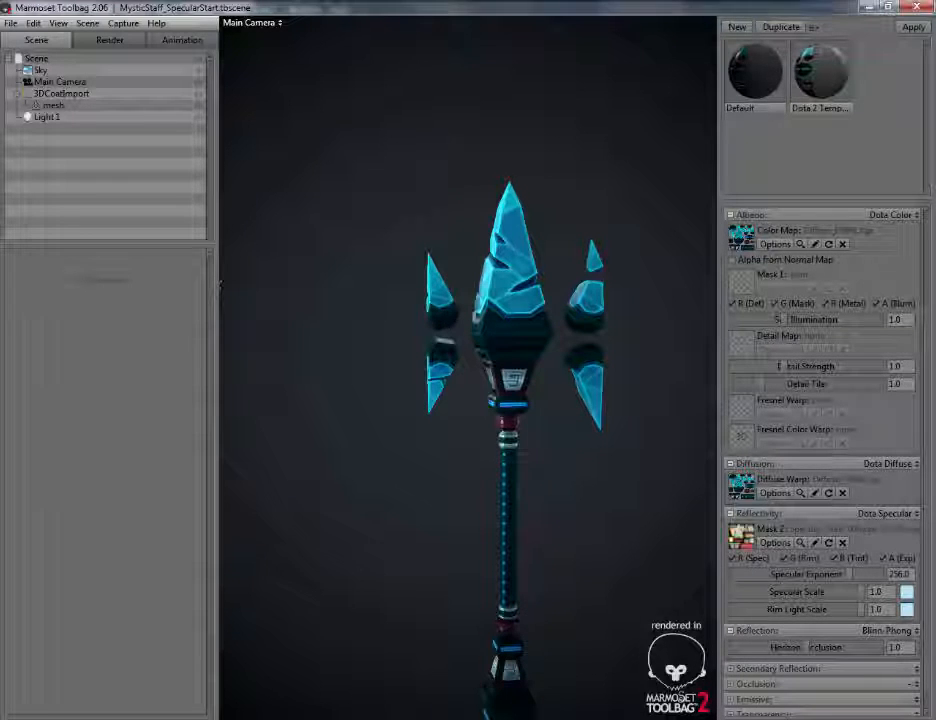
mouse_move(554, 366)
mouse_down()
mouse_move(457, 389)
mouse_move(387, 380)
mouse_up()
mouse_move(501, 403)
mouse_down()
mouse_move(486, 396)
mouse_move(516, 372)
mouse_move(603, 369)
mouse_move(533, 465)
mouse_move(616, 453)
mouse_move(315, 455)
mouse_move(528, 457)
mouse_move(492, 464)
mouse_move(549, 474)
mouse_move(604, 466)
mouse_move(531, 366)
mouse_up()
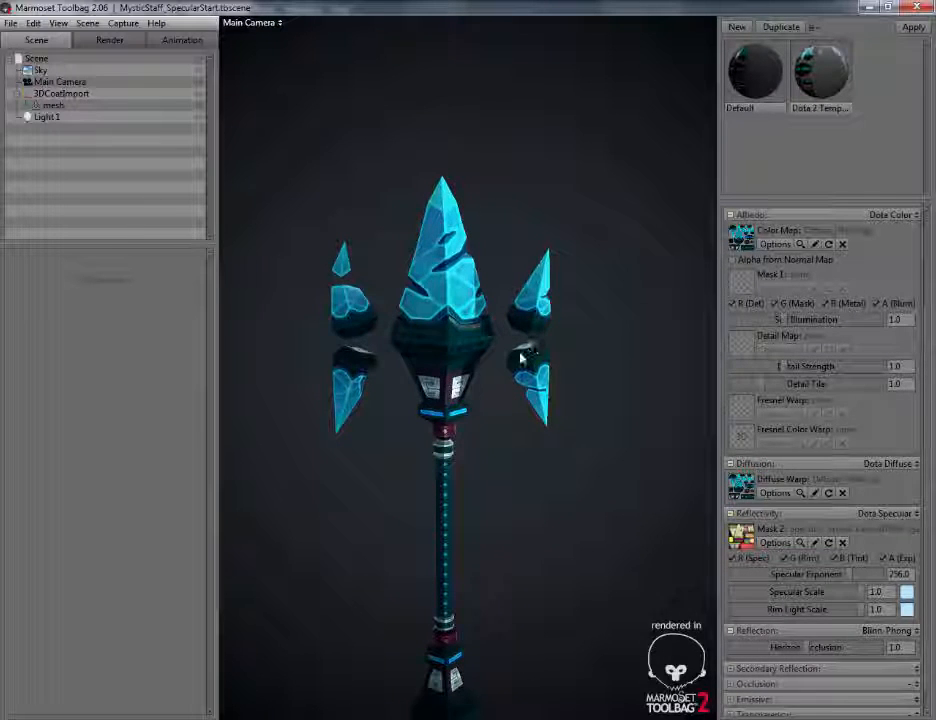
drag(495, 424, 659, 394)
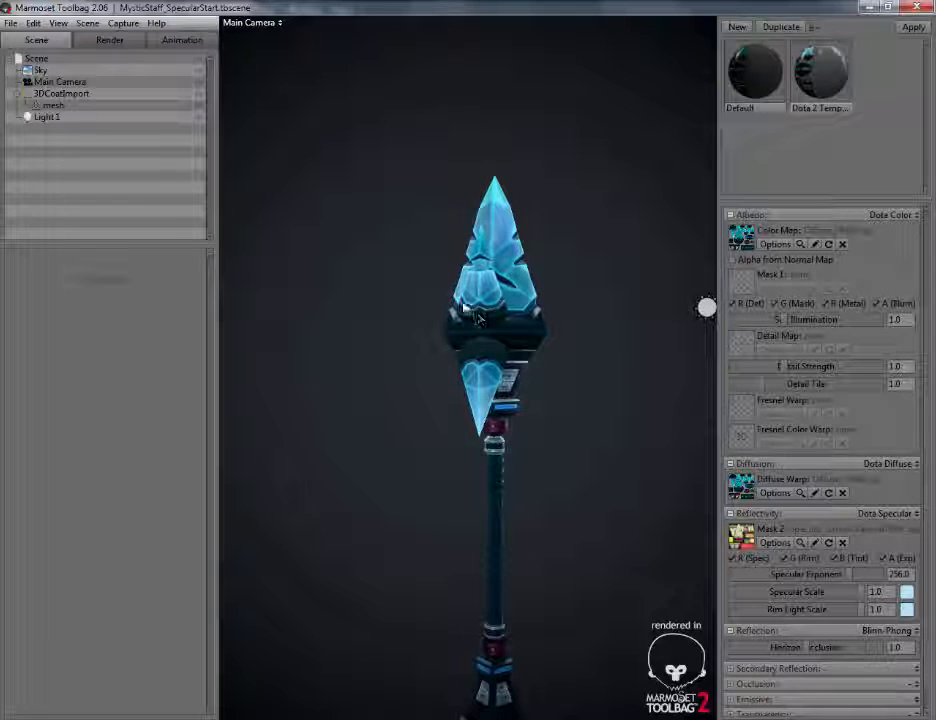
drag(516, 313, 524, 350)
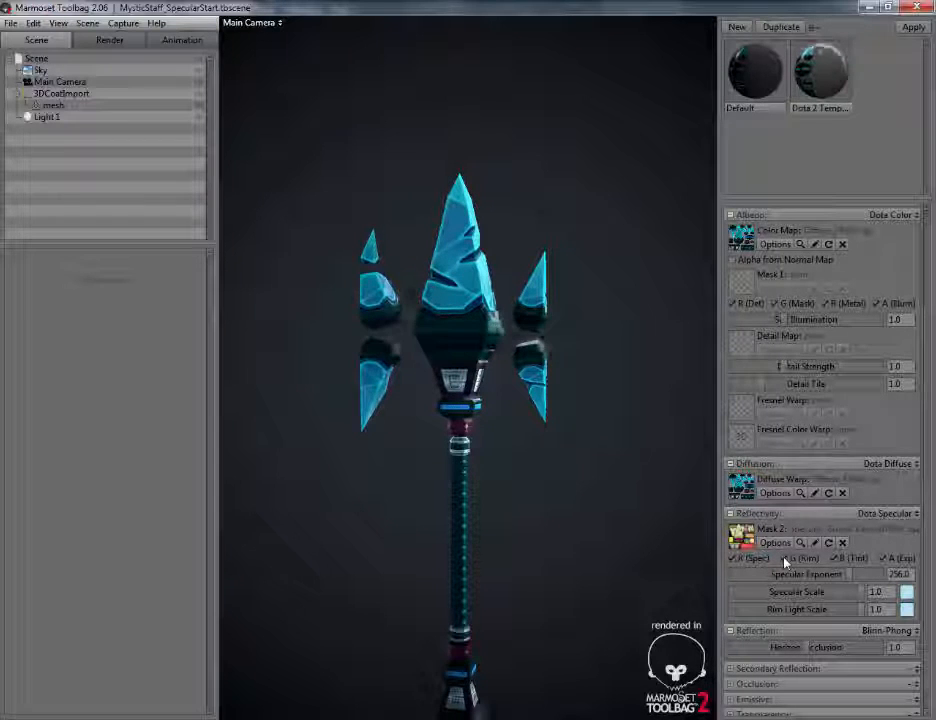
drag(631, 497, 540, 510)
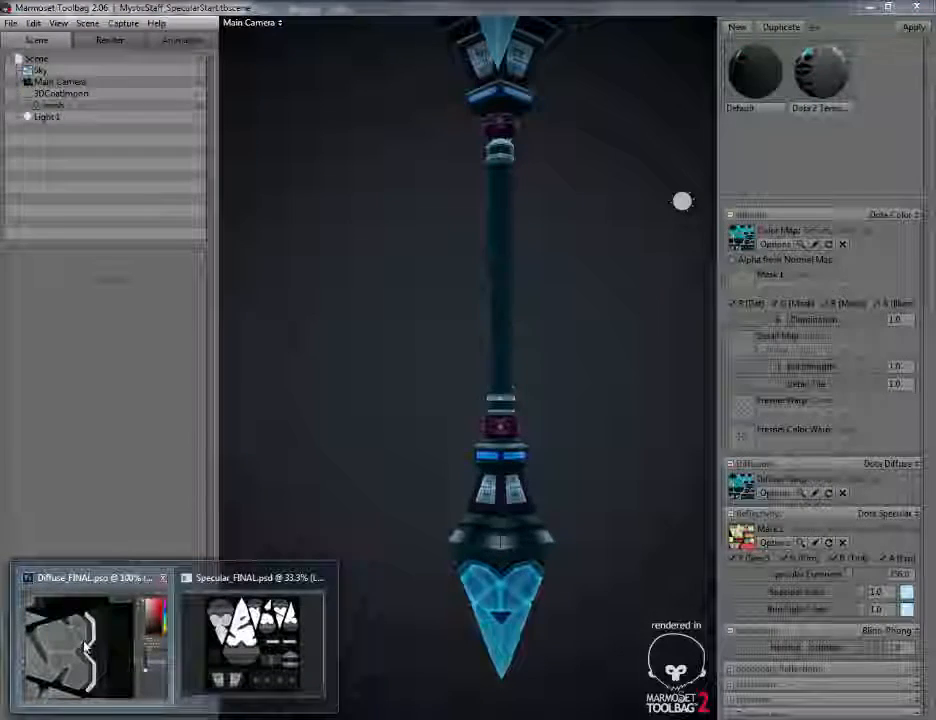
Open the Targa file Specular_GreenChannelDONE in Photoshop and view its Green channel and RGB composite
click(94, 637)
click(40, 10)
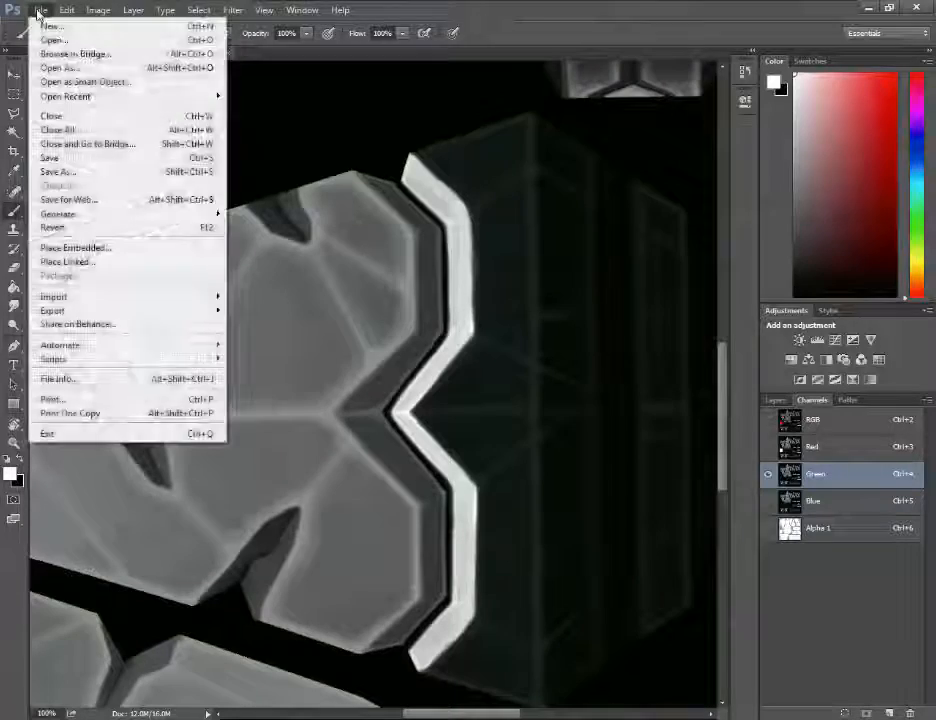
click(50, 40)
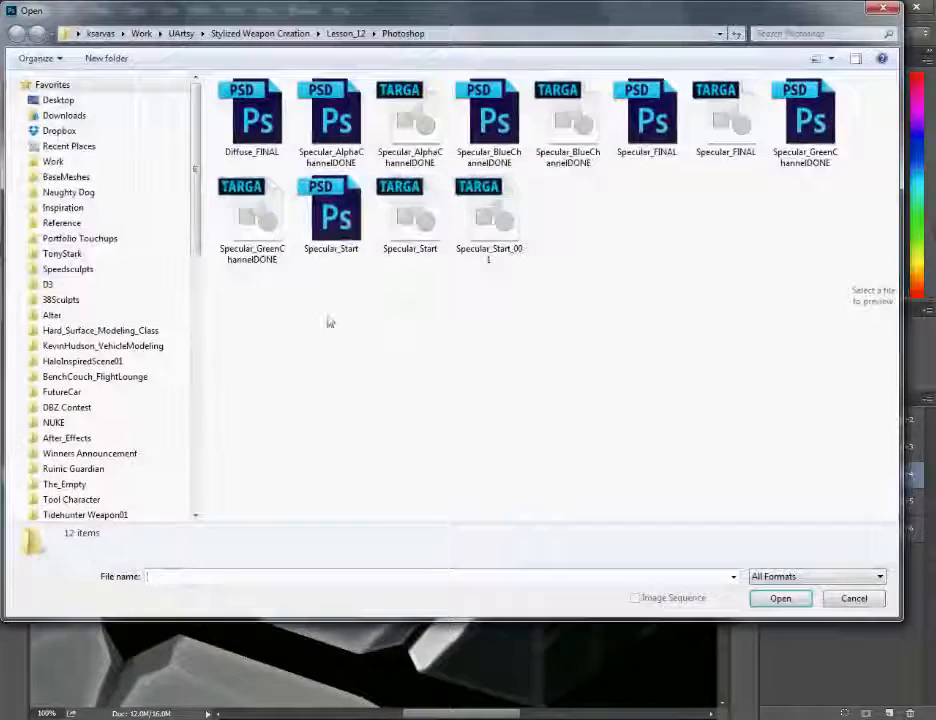
click(251, 229)
click(780, 598)
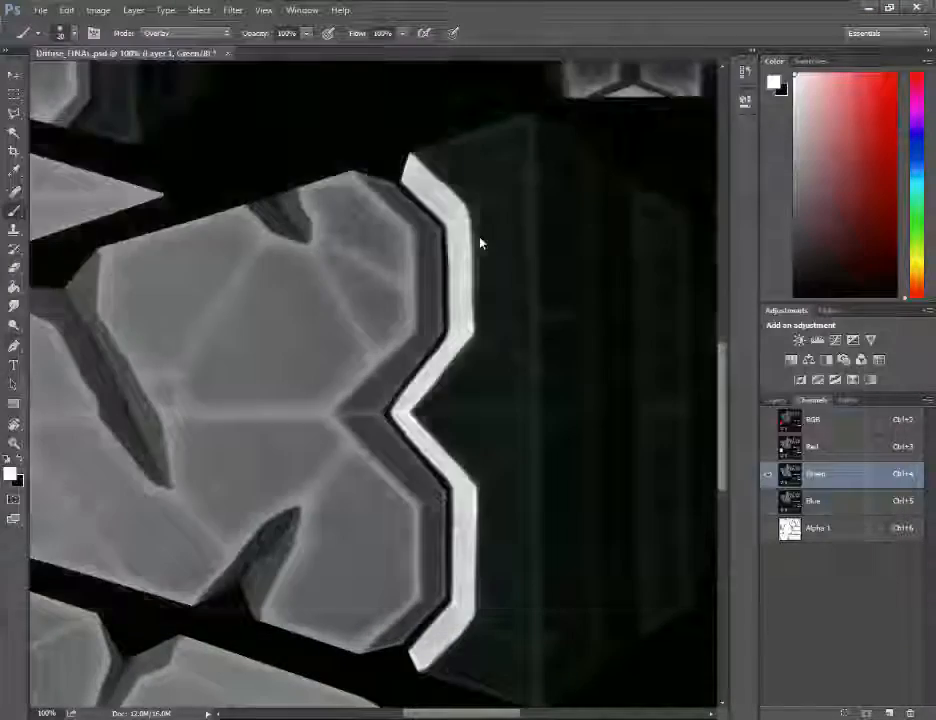
click(831, 476)
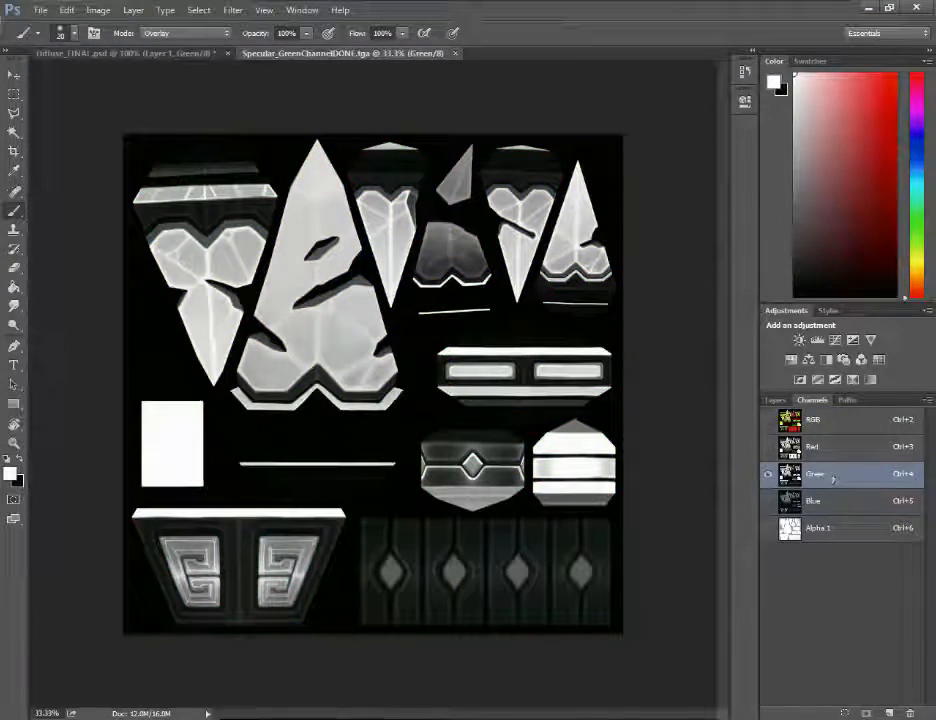
key(ctrl+2)
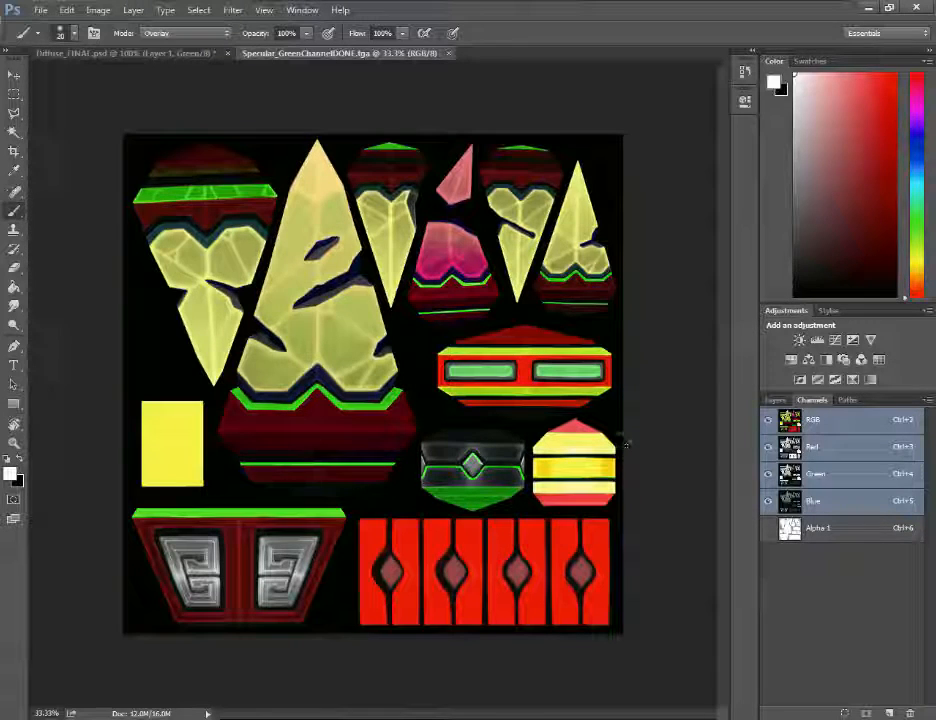
View the Green channel on its own, and inspect the staff in Marmoset Toolbag with the Tint channel of Mask 2 turned off
click(852, 470)
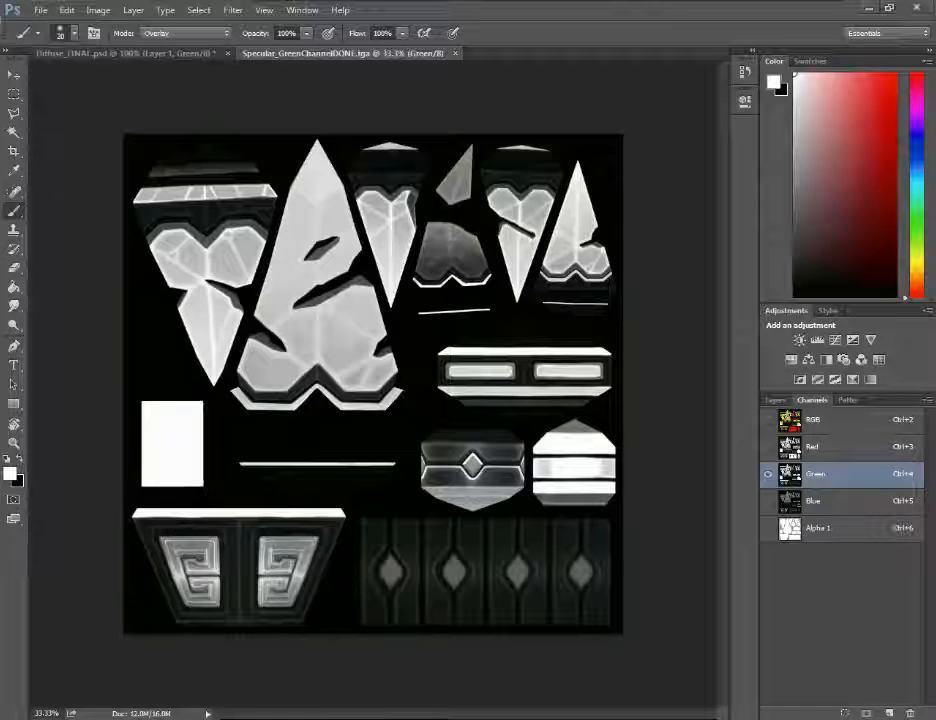
key(alt+Tab)
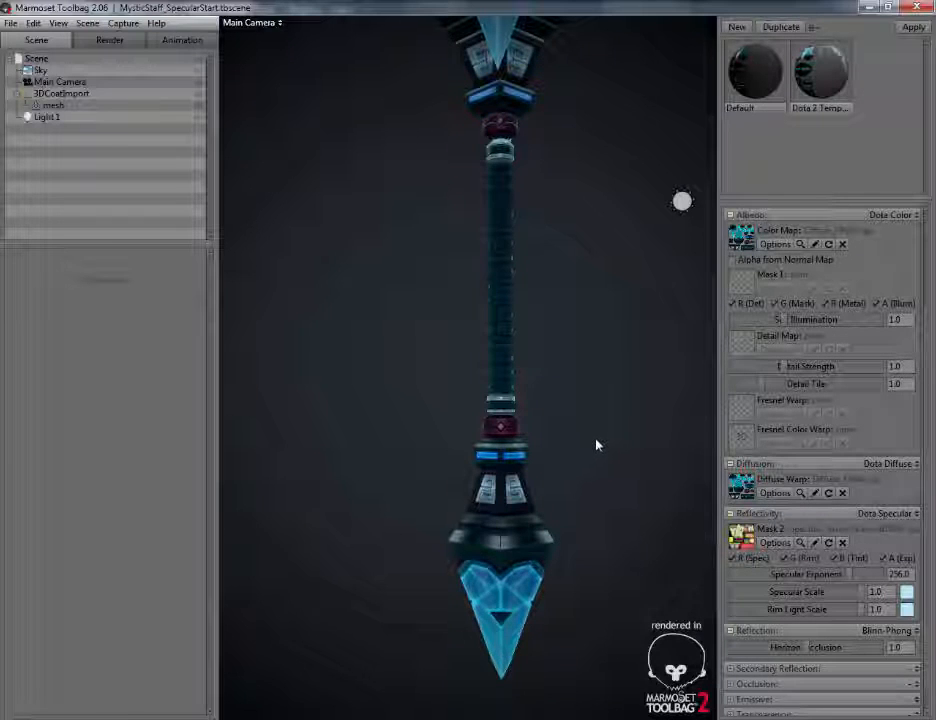
mouse_move(597, 443)
mouse_down()
mouse_move(518, 458)
mouse_move(424, 439)
mouse_move(470, 426)
mouse_move(531, 432)
mouse_move(503, 551)
mouse_move(581, 564)
mouse_move(643, 560)
mouse_move(560, 560)
mouse_move(556, 430)
mouse_move(439, 445)
mouse_move(512, 409)
mouse_move(552, 374)
mouse_move(568, 465)
mouse_move(531, 451)
mouse_up()
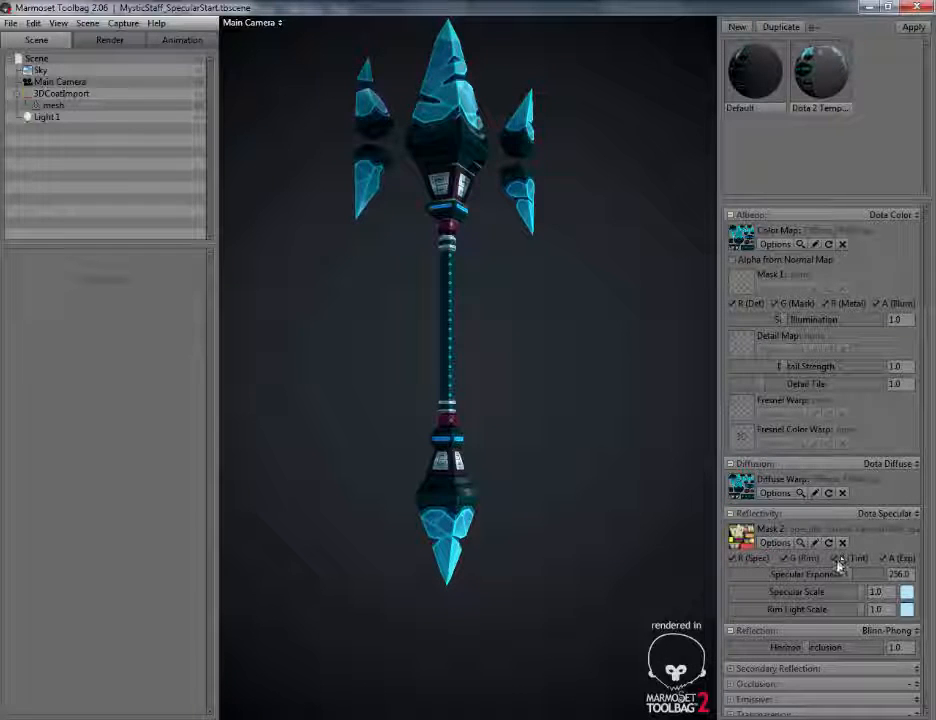
scroll(600, 554, down, 5)
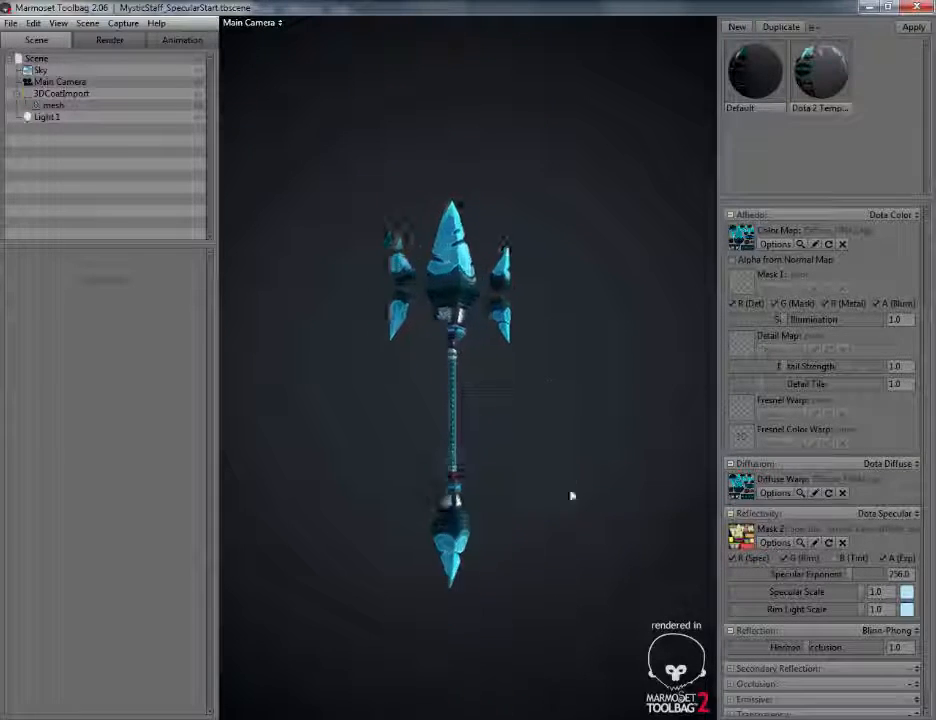
scroll(570, 495, up, 5)
drag(515, 475, 556, 474)
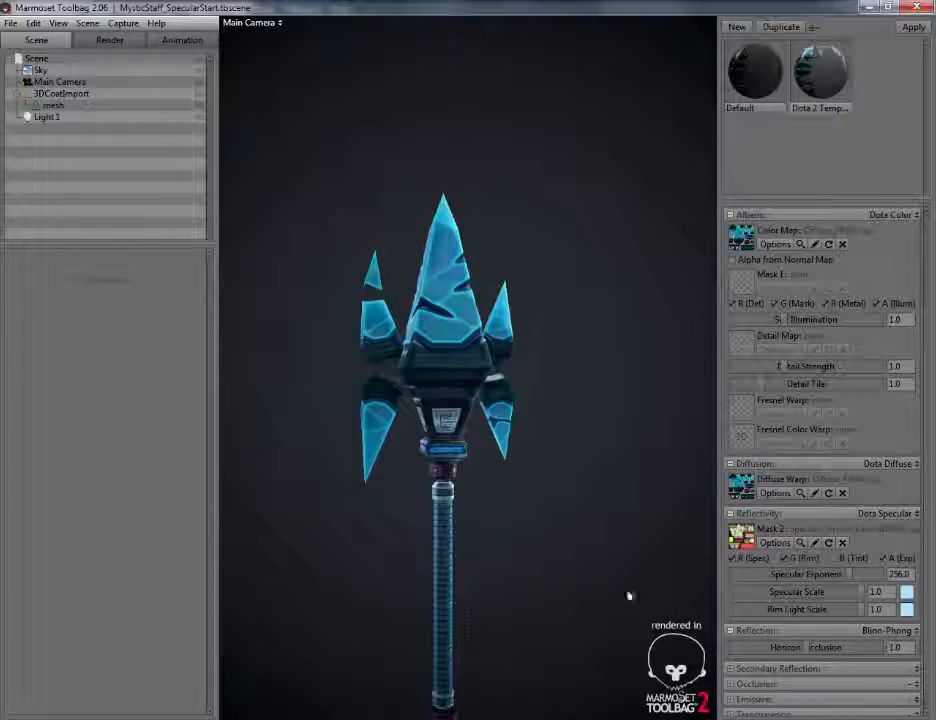
Try a pink Specular Scale color, ffb4e7, and compare the staff with the Tint channel of Mask 2 on and off
click(907, 594)
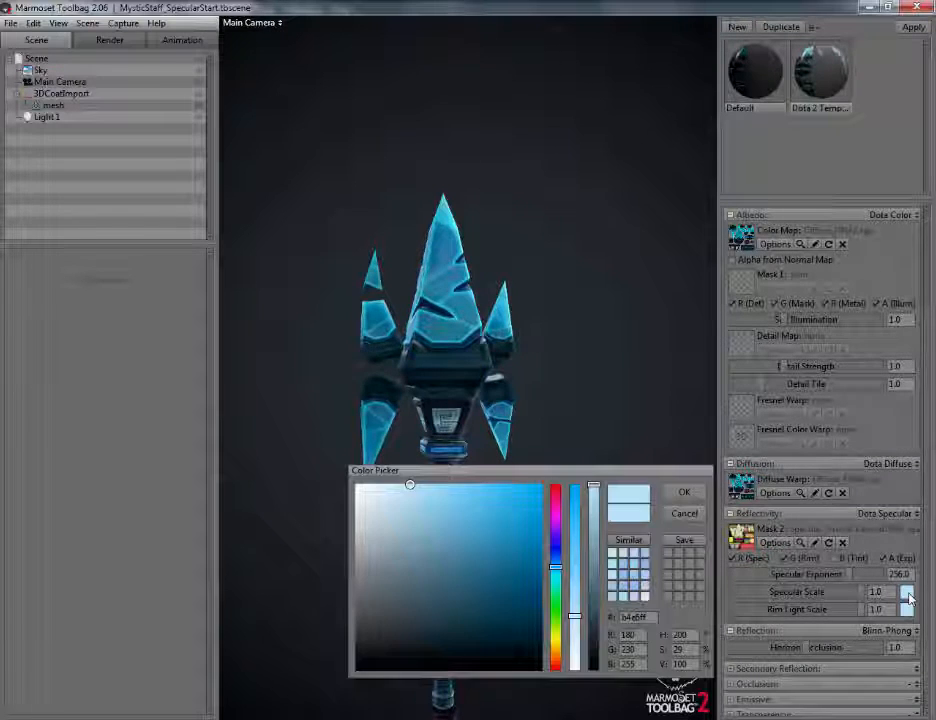
drag(557, 556, 658, 128)
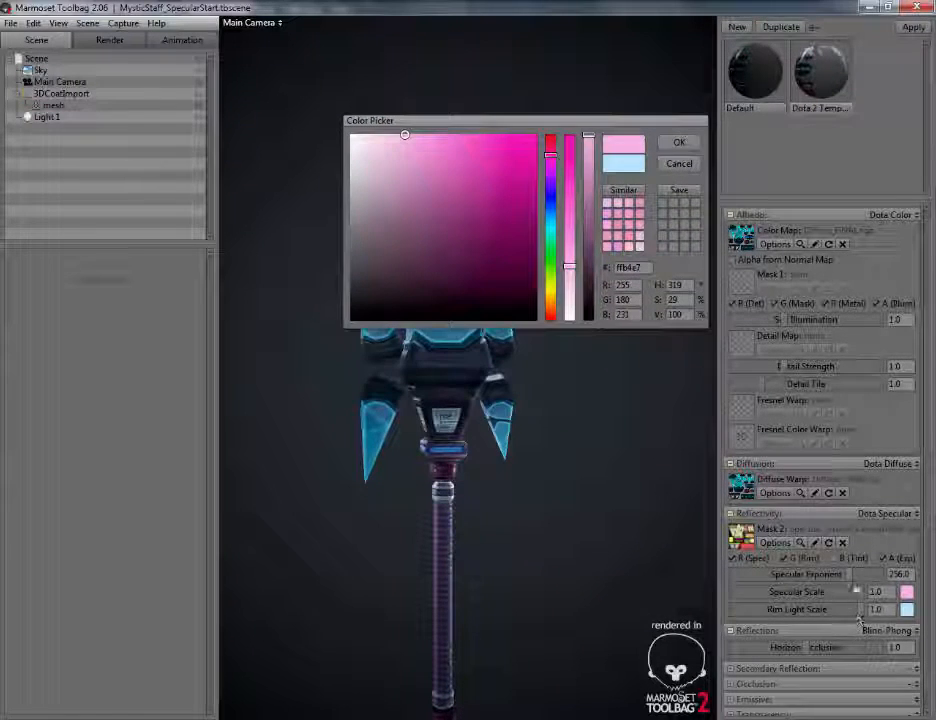
click(834, 559)
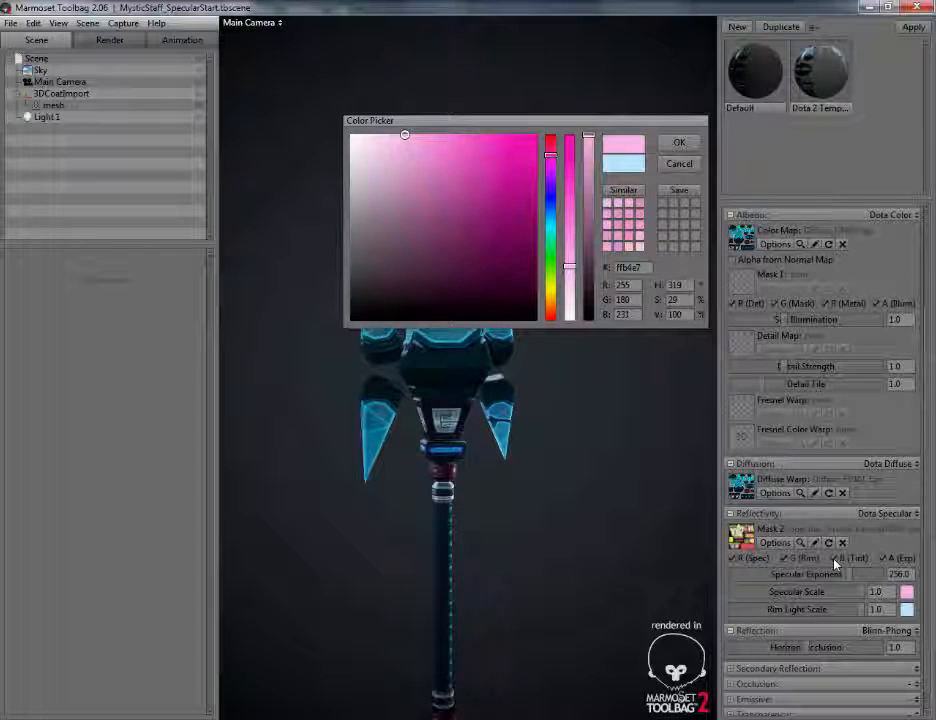
click(834, 560)
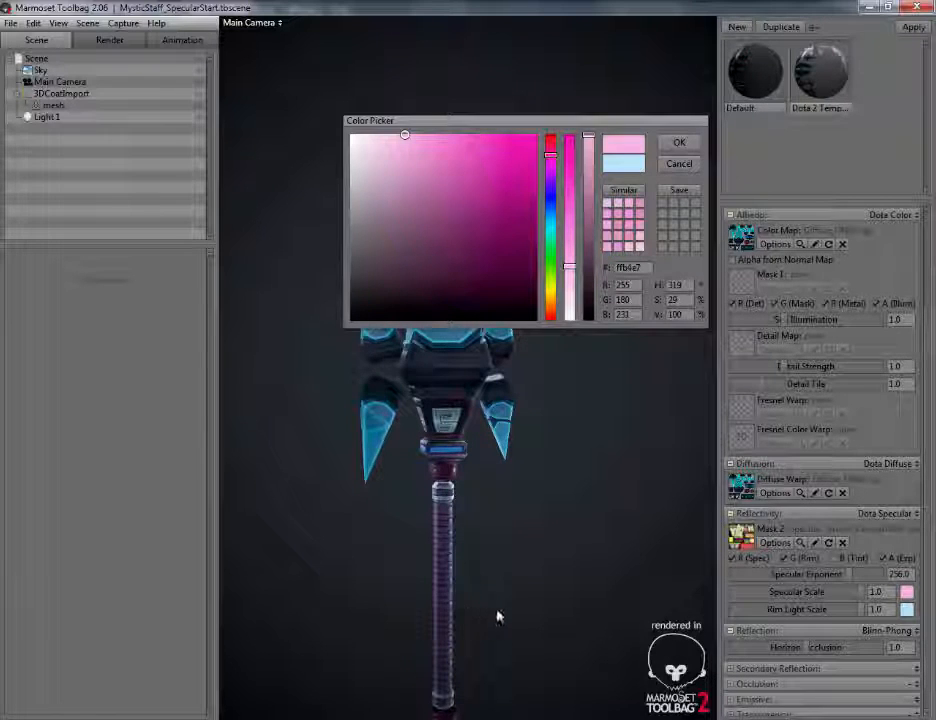
Inspect the pink specular highlights around the staff's crystal head from several angles, and discard the trial color
scroll(540, 530, up, 5)
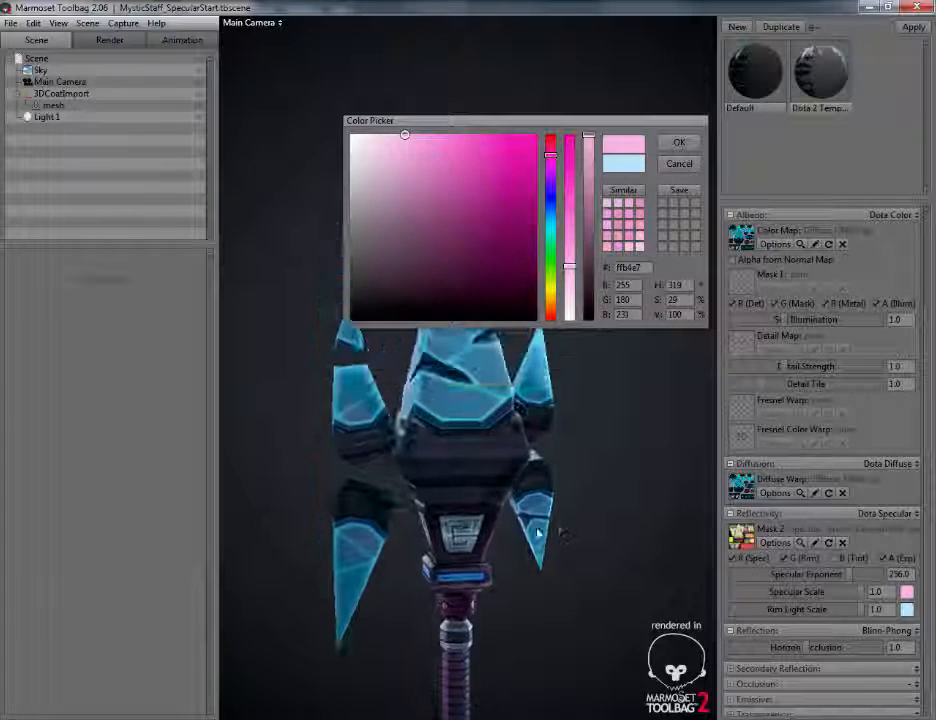
drag(537, 533, 478, 402)
drag(442, 438, 368, 432)
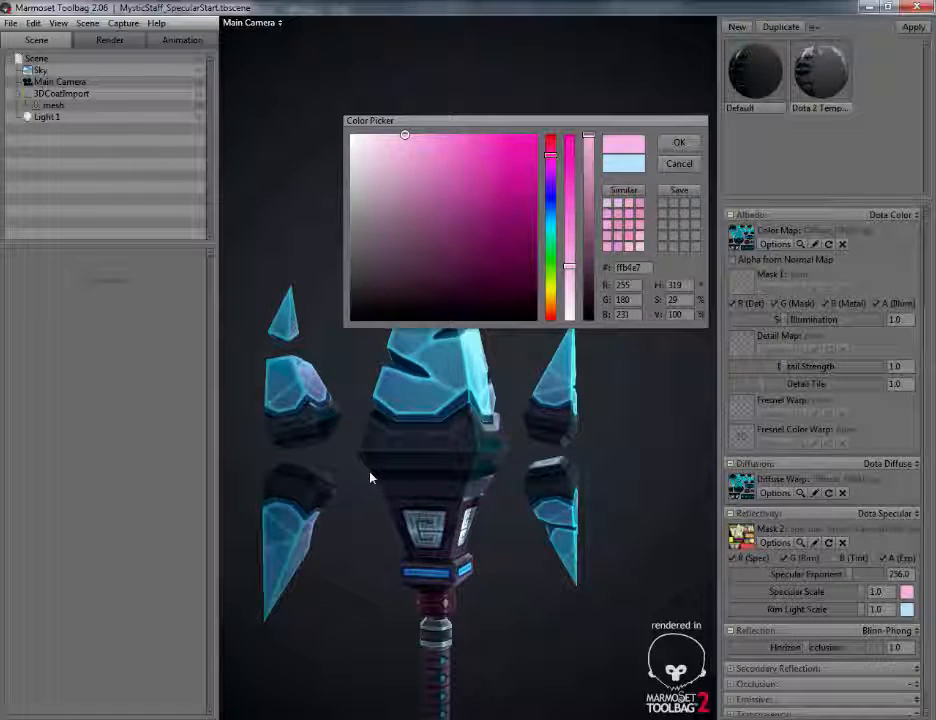
mouse_move(428, 466)
mouse_down()
mouse_move(481, 445)
mouse_move(439, 417)
mouse_up()
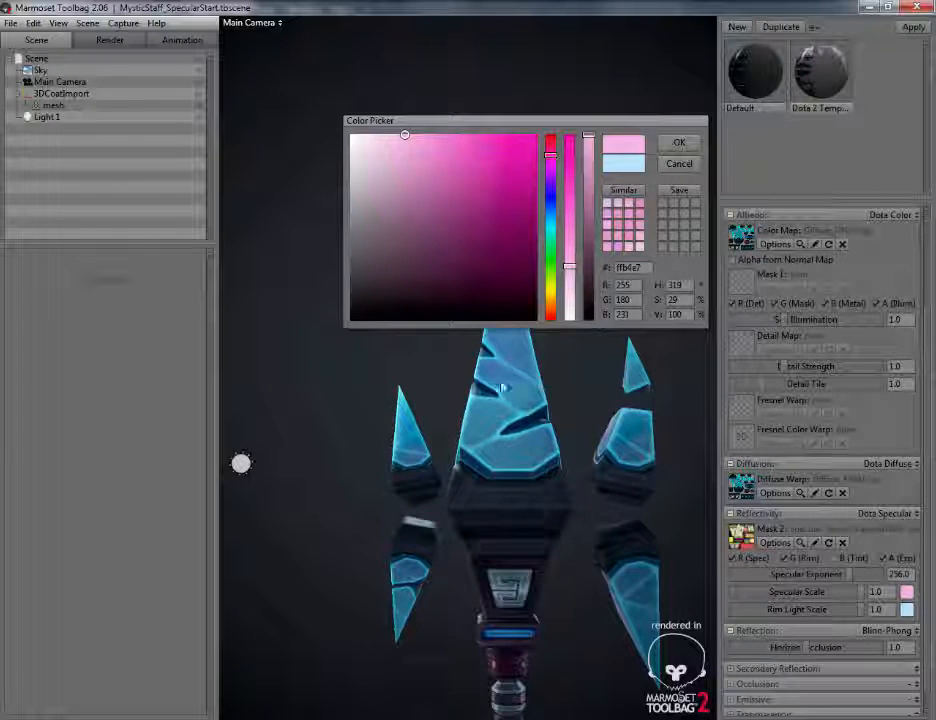
mouse_move(512, 393)
mouse_down()
mouse_move(421, 398)
mouse_move(466, 404)
mouse_up()
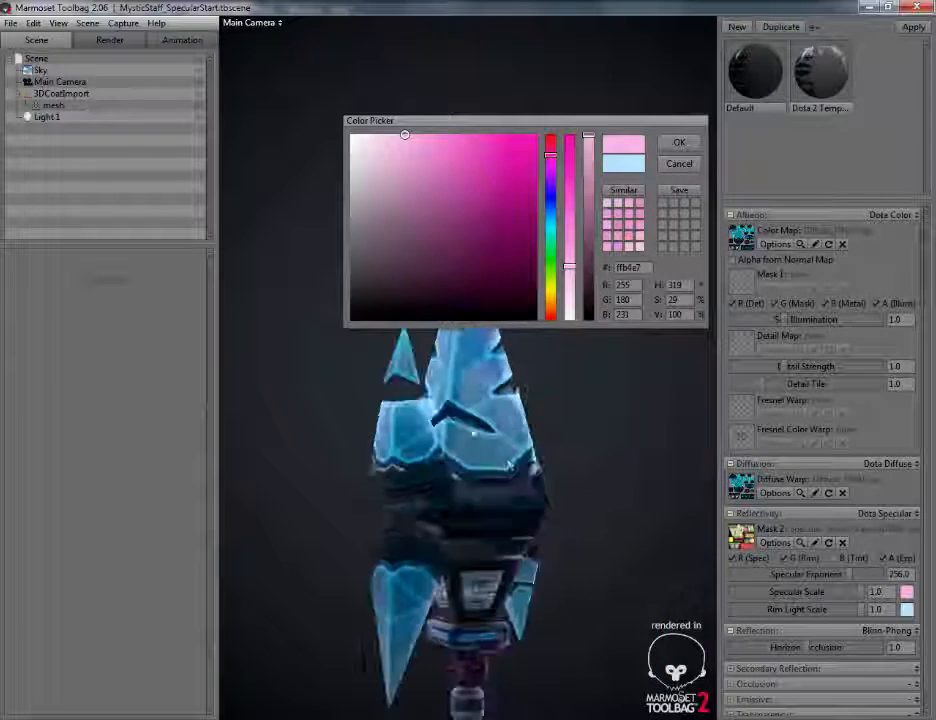
drag(498, 484, 464, 493)
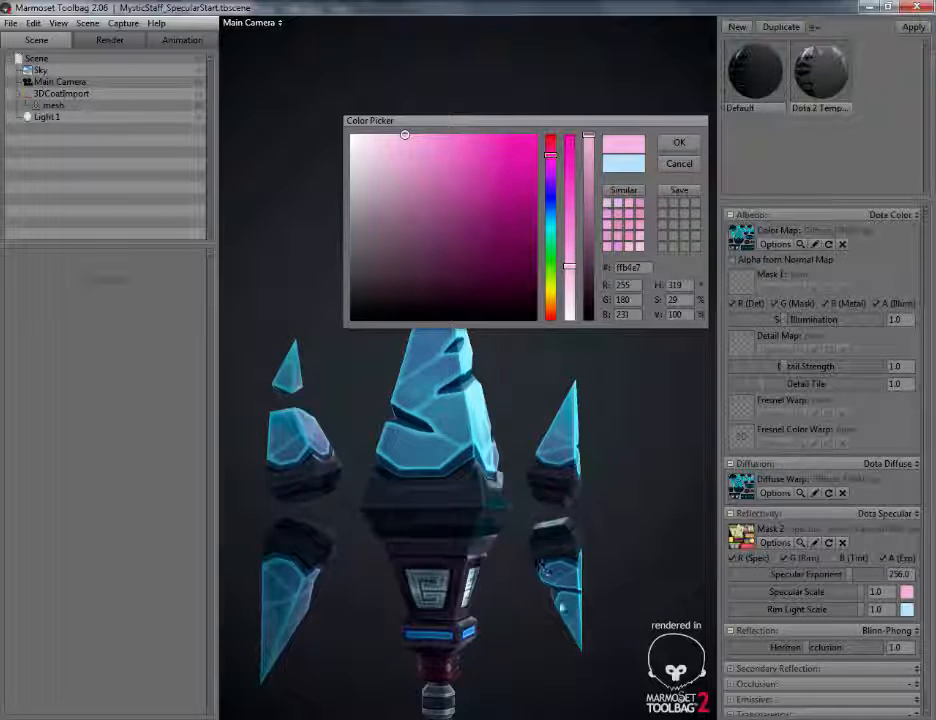
scroll(552, 562, down, 3)
drag(552, 562, 548, 500)
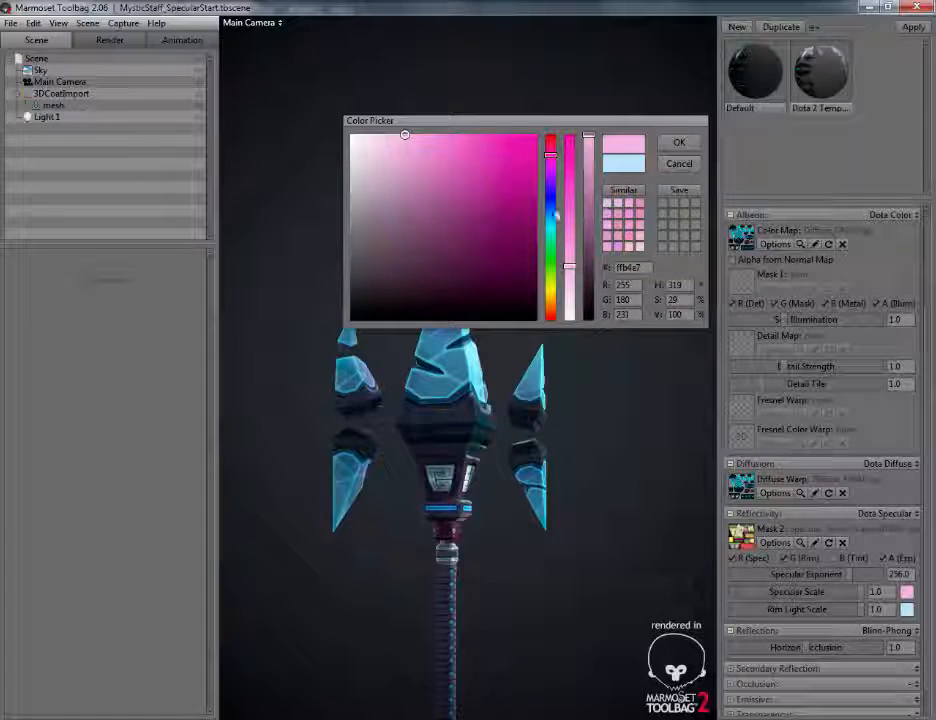
key(Escape)
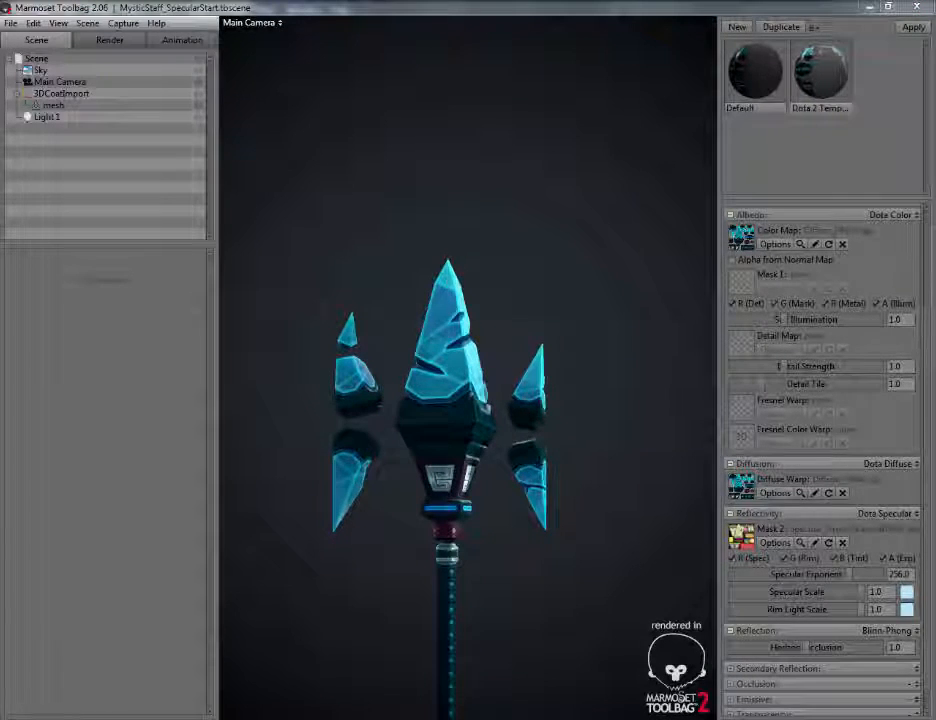
Switch to Photoshop and show only the Blue channel of Specular_GreenChannelDONE
mouse_move(112, 716)
click(86, 672)
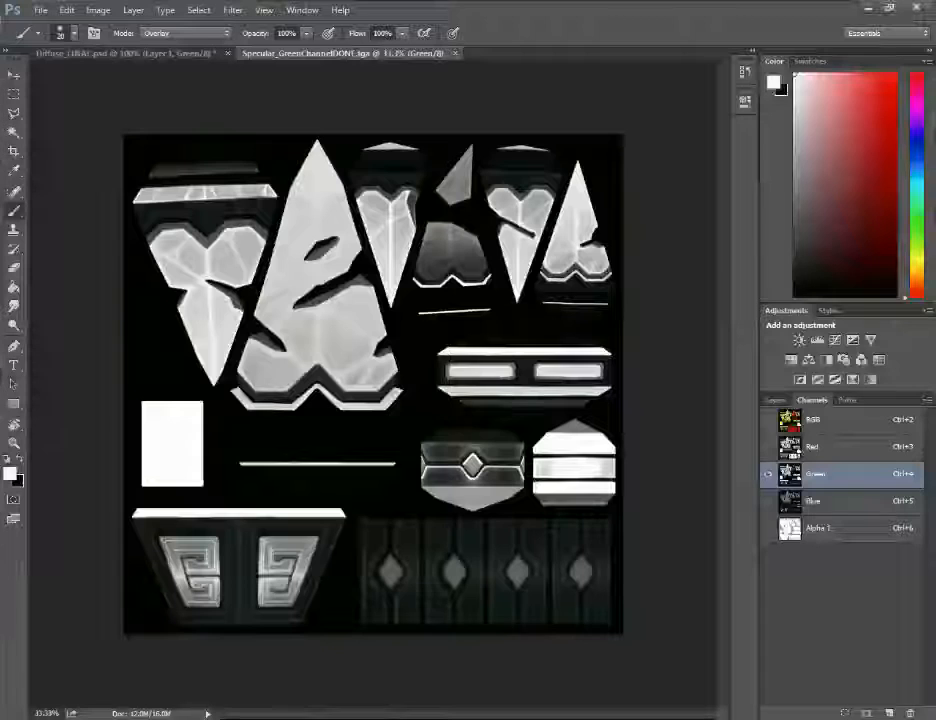
click(828, 511)
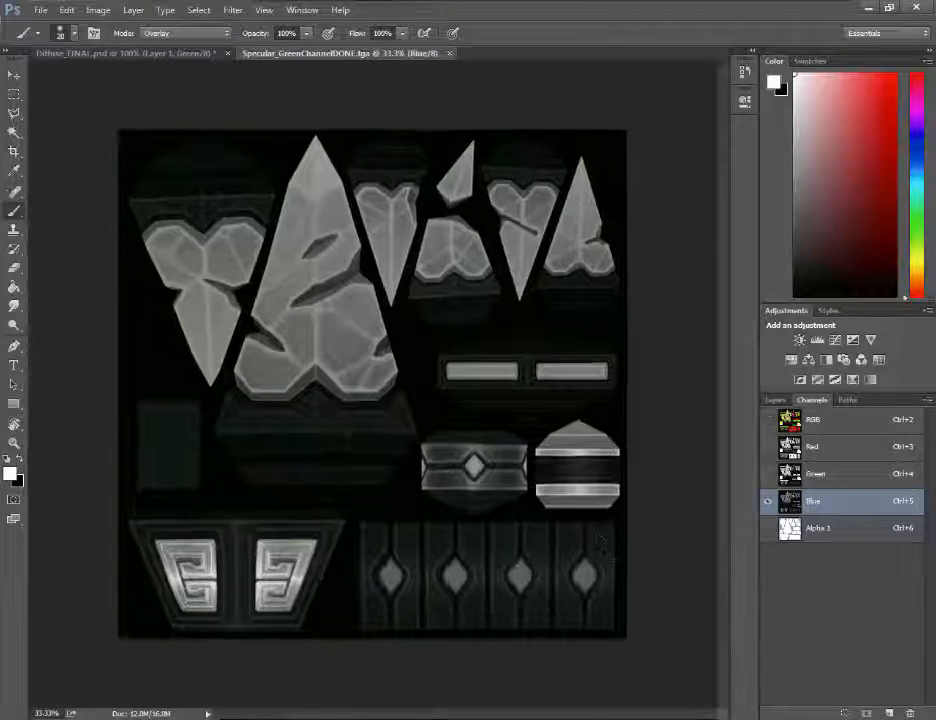
Brighten the dark base below the large crystal in the Blue channel with white Overlay strokes, enlarging the brush to 50 and up to 80
key(ctrl+plus)
drag(412, 521, 576, 503)
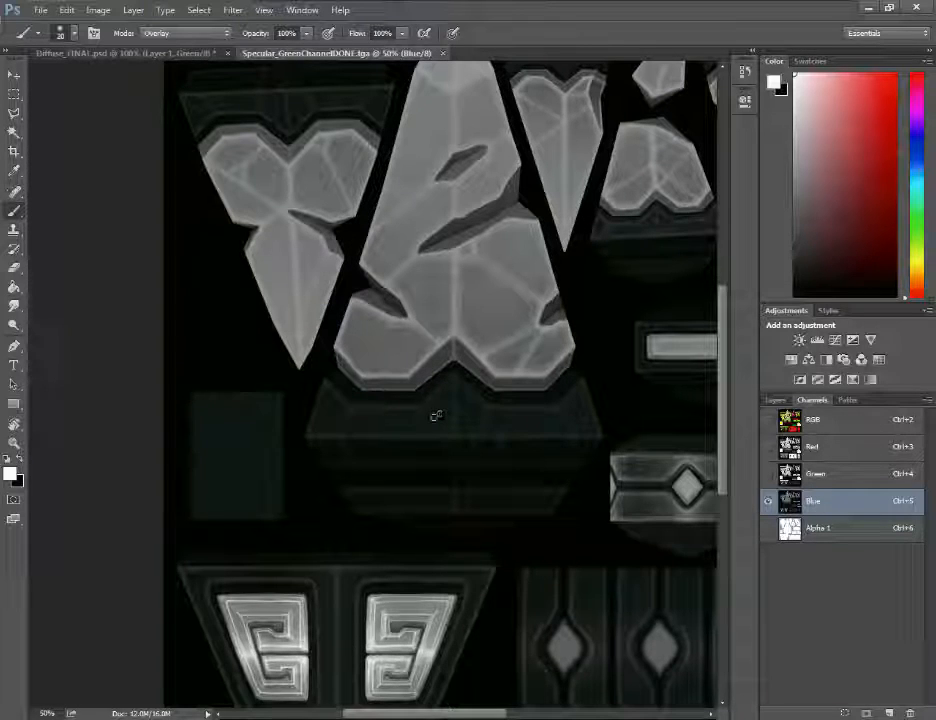
key(bracketright)
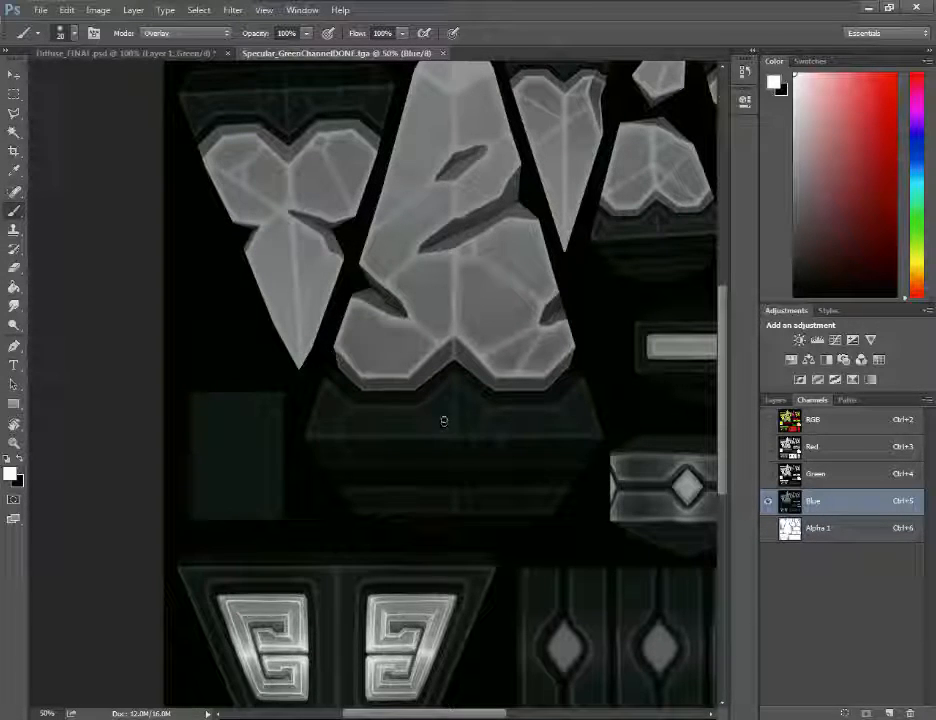
key(bracketright)
key(bracketright)
key(bracketright)
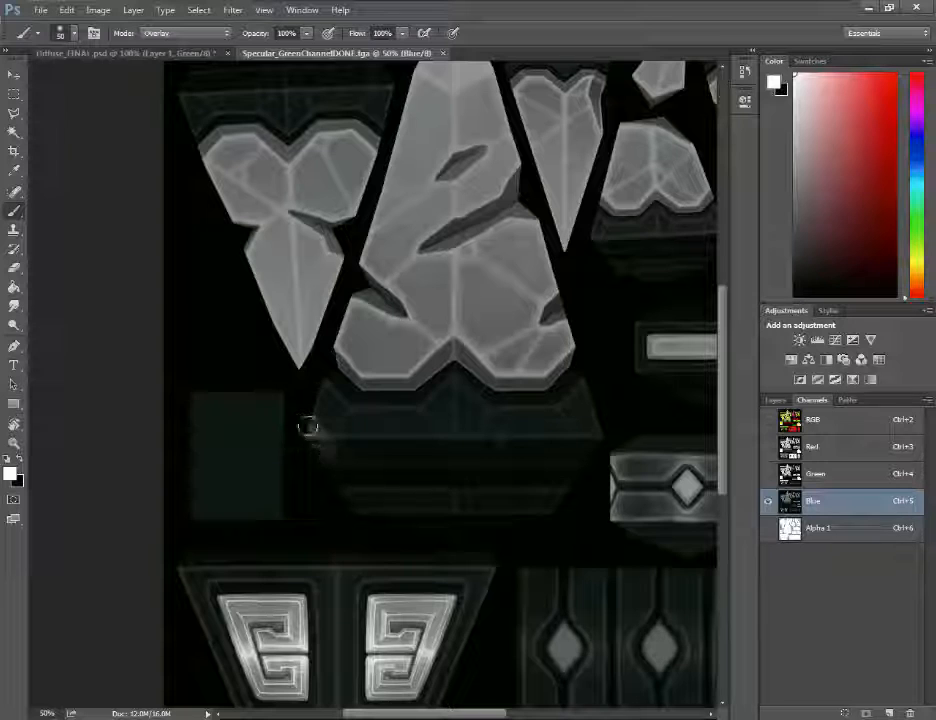
mouse_move(320, 448)
mouse_down()
mouse_move(352, 453)
mouse_move(324, 446)
mouse_move(300, 404)
mouse_move(327, 443)
mouse_move(364, 454)
mouse_move(313, 385)
mouse_move(348, 416)
mouse_move(338, 477)
mouse_move(370, 429)
mouse_move(373, 467)
mouse_move(400, 442)
mouse_move(419, 458)
mouse_move(383, 500)
mouse_move(385, 515)
mouse_move(454, 495)
mouse_move(491, 502)
mouse_move(478, 537)
mouse_up()
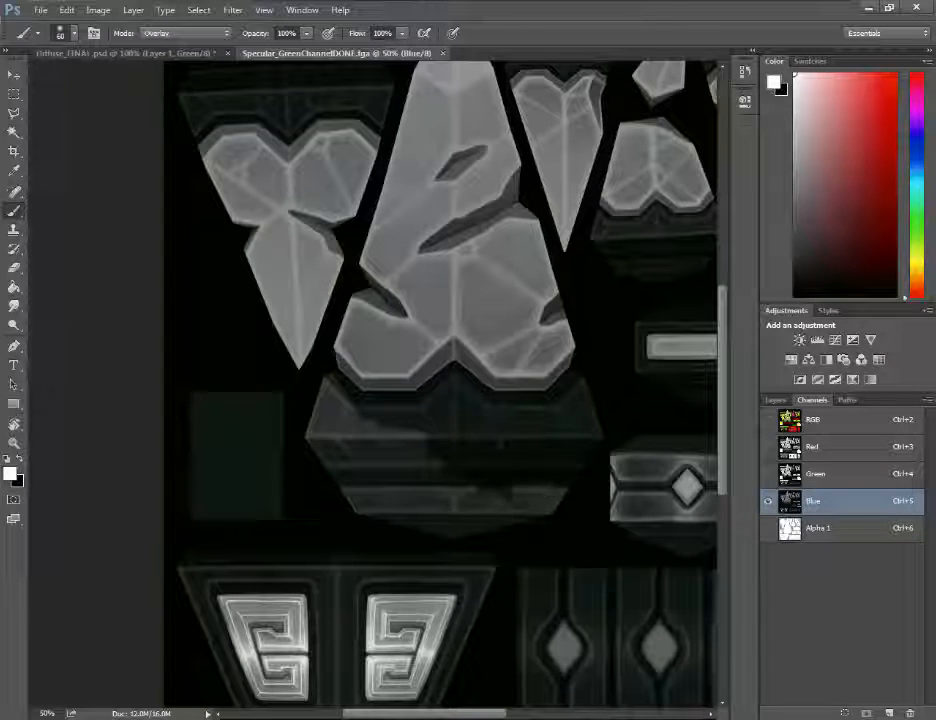
mouse_move(516, 486)
mouse_down()
mouse_move(424, 443)
mouse_move(446, 433)
mouse_up()
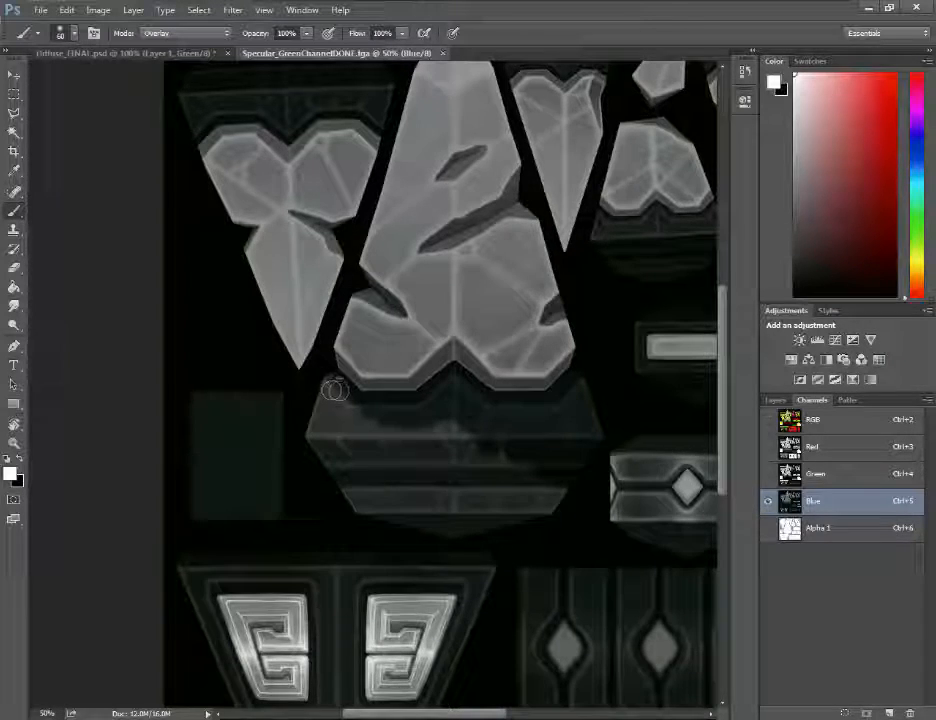
mouse_move(340, 393)
mouse_down()
mouse_move(412, 492)
mouse_move(394, 479)
mouse_move(396, 495)
mouse_move(442, 499)
mouse_move(434, 481)
mouse_move(514, 468)
mouse_move(408, 485)
mouse_up()
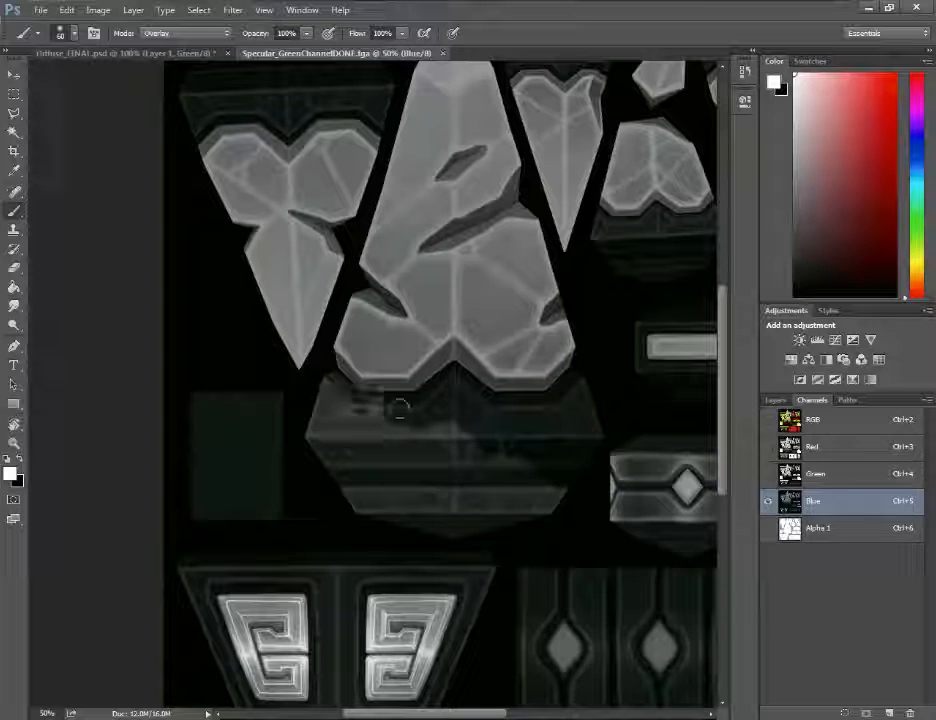
mouse_move(400, 408)
mouse_down()
mouse_move(430, 408)
mouse_move(416, 407)
mouse_move(453, 381)
mouse_move(488, 403)
mouse_up()
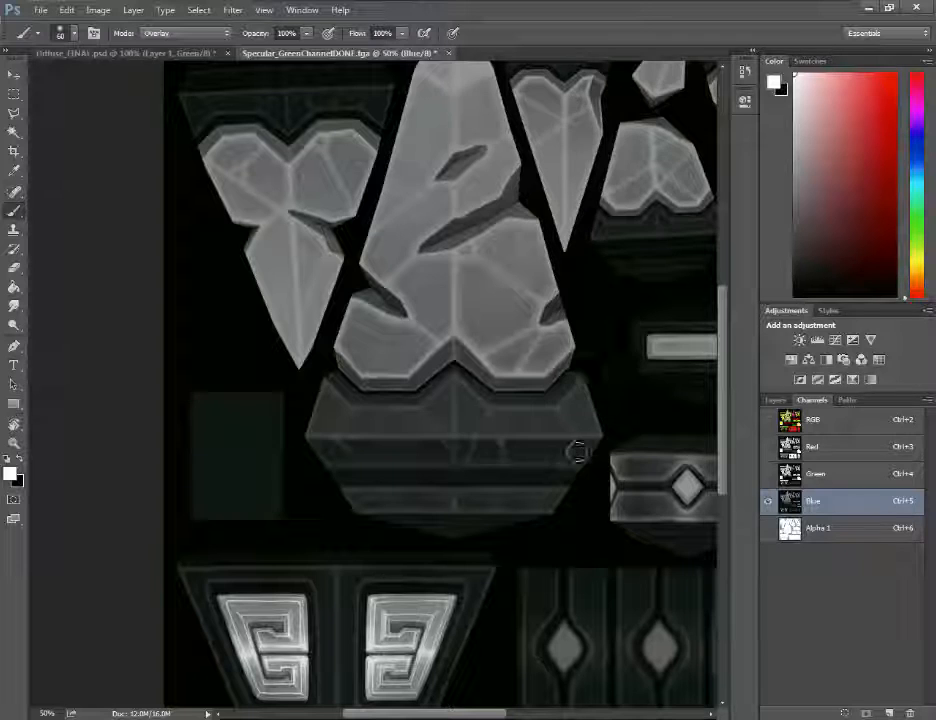
mouse_move(343, 490)
mouse_down()
mouse_move(372, 454)
mouse_move(324, 404)
mouse_move(328, 450)
mouse_move(344, 442)
mouse_move(337, 388)
mouse_move(345, 404)
mouse_move(371, 413)
mouse_move(450, 392)
mouse_move(454, 381)
mouse_move(490, 412)
mouse_move(562, 406)
mouse_move(422, 425)
mouse_move(453, 412)
mouse_move(350, 519)
mouse_move(369, 528)
mouse_move(453, 505)
mouse_move(485, 520)
mouse_move(515, 437)
mouse_up()
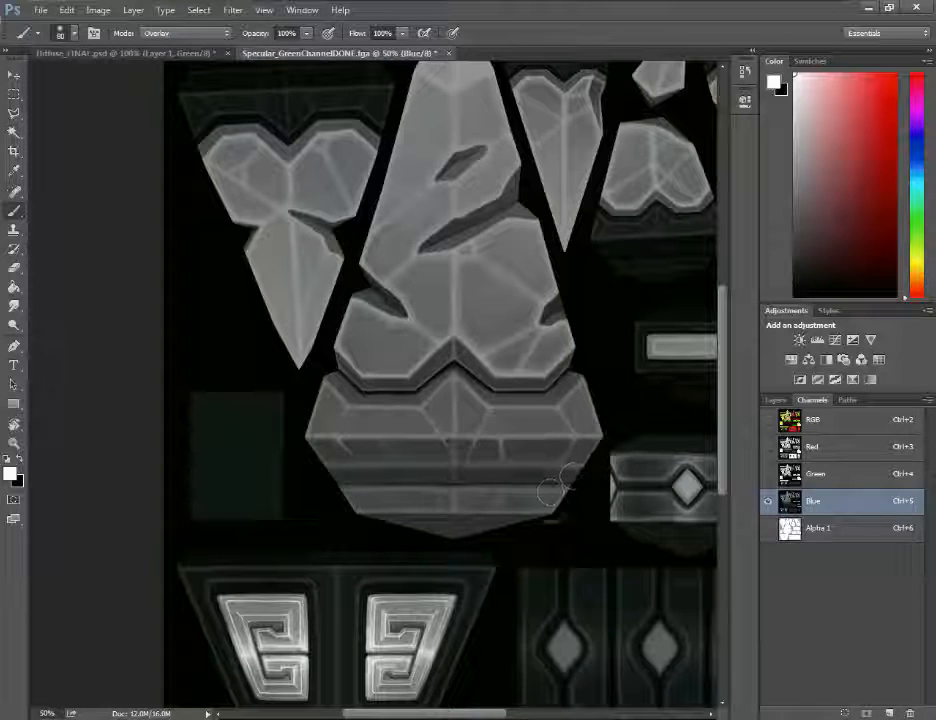
Paint the large crystal nearly white in the Blue channel from tip to lower lobes, using a white Overlay brush of size 60 to 70
drag(595, 276, 560, 385)
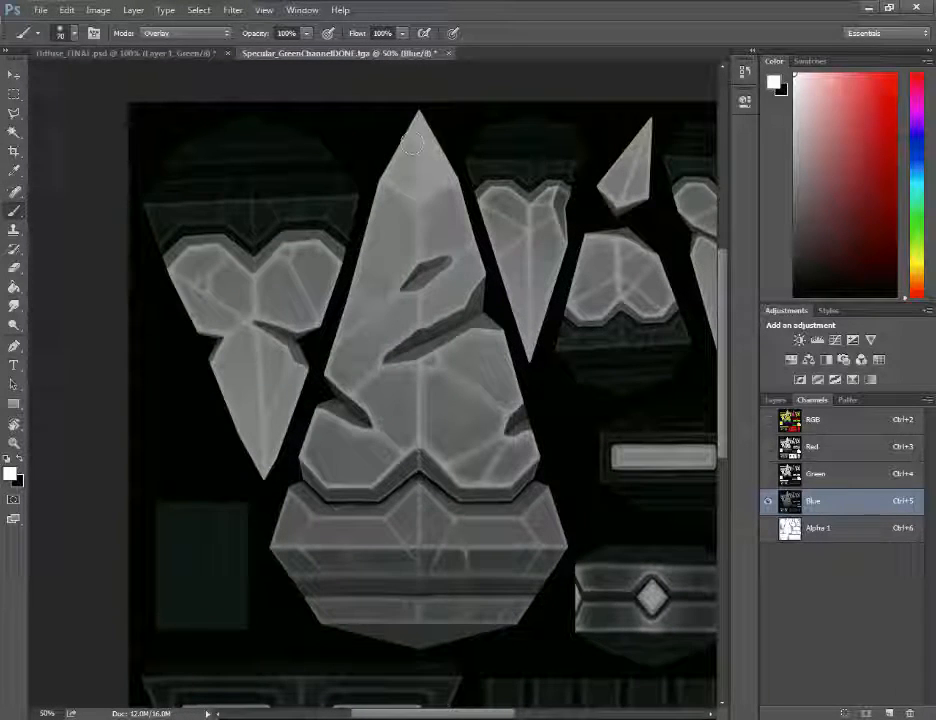
mouse_move(413, 145)
mouse_down()
mouse_move(378, 210)
mouse_move(401, 161)
mouse_move(335, 362)
mouse_move(341, 377)
mouse_move(355, 386)
mouse_move(396, 328)
mouse_move(387, 337)
mouse_move(389, 314)
mouse_move(363, 334)
mouse_move(416, 222)
mouse_move(391, 226)
mouse_move(415, 151)
mouse_move(429, 171)
mouse_move(441, 240)
mouse_move(463, 265)
mouse_move(441, 298)
mouse_move(397, 309)
mouse_up()
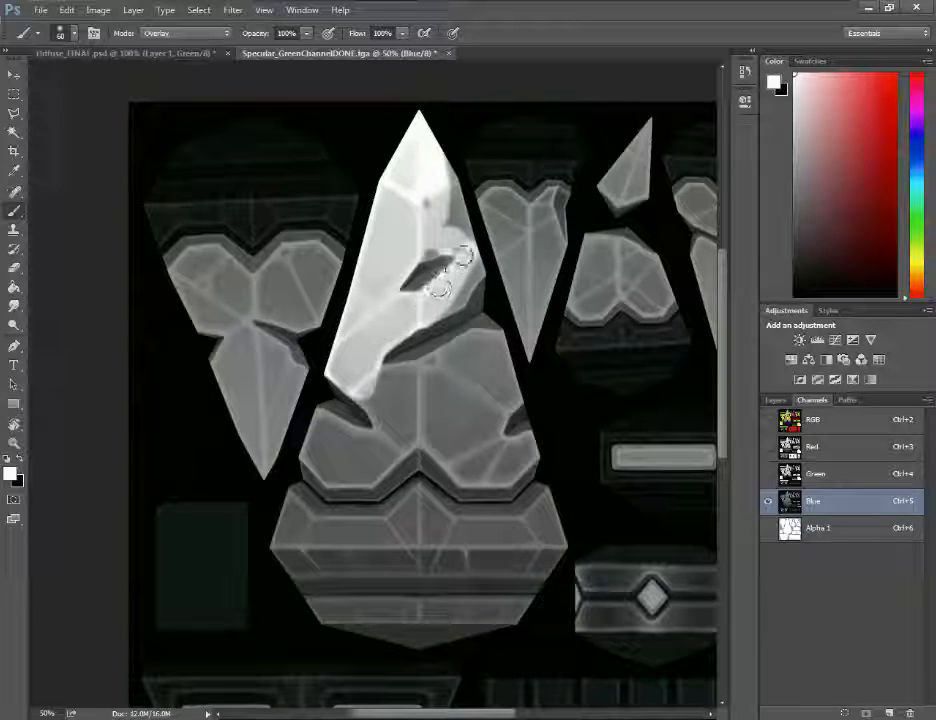
mouse_move(463, 256)
mouse_down()
mouse_move(425, 250)
mouse_move(437, 174)
mouse_move(449, 185)
mouse_move(467, 263)
mouse_move(475, 262)
mouse_move(450, 301)
mouse_move(457, 297)
mouse_move(469, 273)
mouse_move(381, 336)
mouse_move(361, 369)
mouse_move(365, 395)
mouse_move(393, 426)
mouse_up()
mouse_move(390, 380)
mouse_down()
mouse_move(493, 343)
mouse_move(414, 397)
mouse_move(420, 386)
mouse_move(415, 421)
mouse_move(383, 455)
mouse_move(435, 388)
mouse_move(442, 414)
mouse_move(476, 396)
mouse_move(490, 413)
mouse_move(498, 402)
mouse_move(497, 414)
mouse_move(466, 380)
mouse_move(503, 361)
mouse_up()
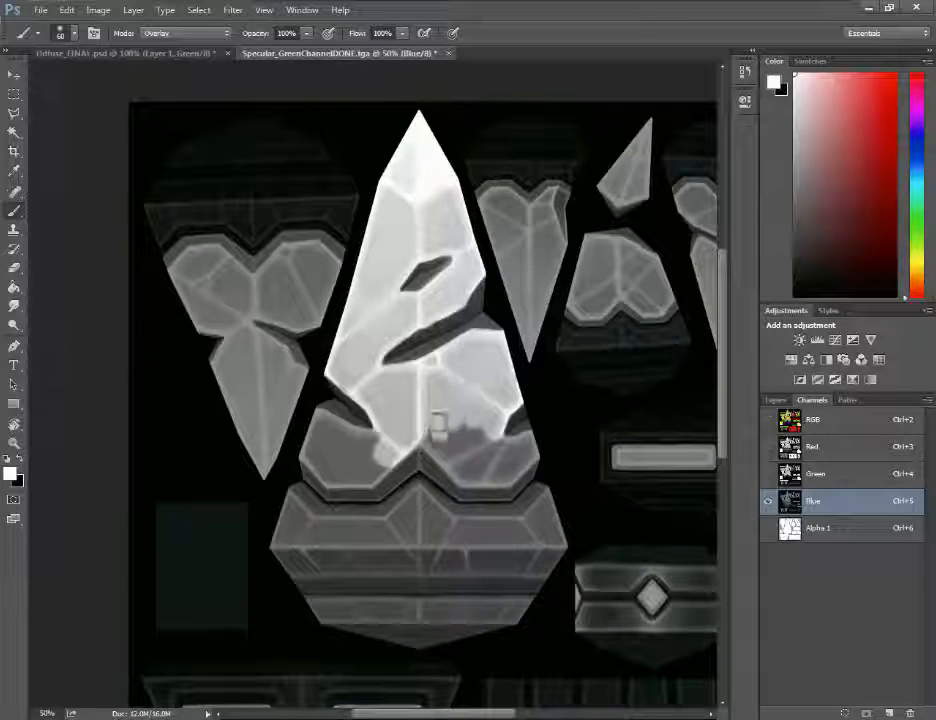
mouse_move(438, 424)
mouse_down()
mouse_move(440, 398)
mouse_move(430, 418)
mouse_move(456, 470)
mouse_move(472, 443)
mouse_move(501, 439)
mouse_move(473, 467)
mouse_move(480, 484)
mouse_move(514, 464)
mouse_move(418, 420)
mouse_up()
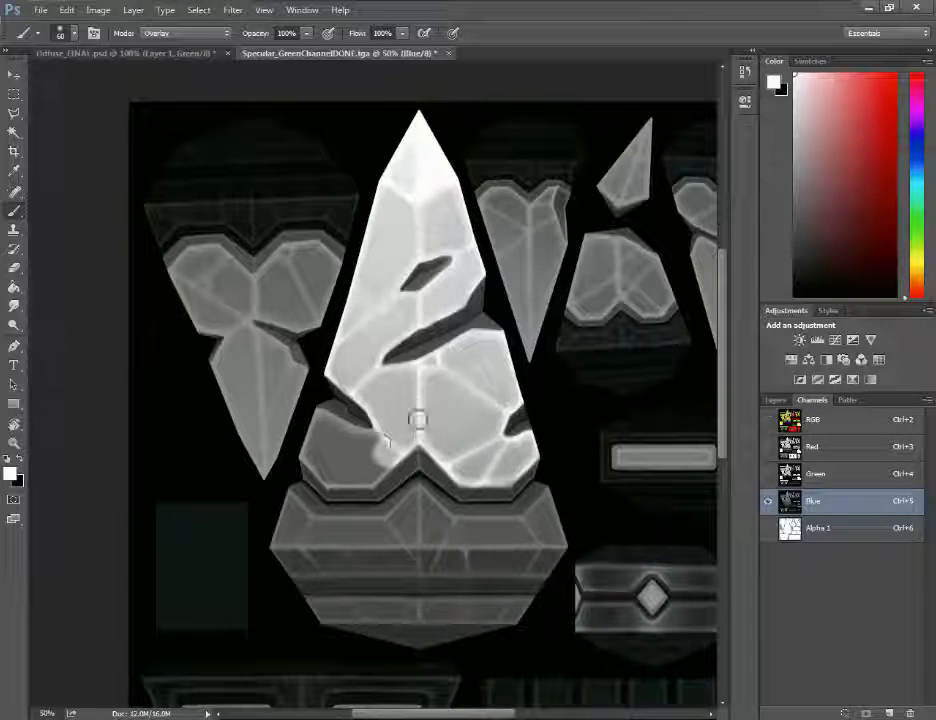
drag(362, 437, 322, 421)
mouse_move(340, 432)
mouse_down()
mouse_move(309, 444)
mouse_move(316, 458)
mouse_move(347, 446)
mouse_move(367, 465)
mouse_move(316, 462)
mouse_move(331, 483)
mouse_move(369, 485)
mouse_move(332, 489)
mouse_move(371, 488)
mouse_move(388, 437)
mouse_move(435, 457)
mouse_move(469, 490)
mouse_move(533, 460)
mouse_up()
Save the texture as a Targa file over the existing Specular_Start_001, and switch to Marmoset Toolbag
key(ctrl+shift+s)
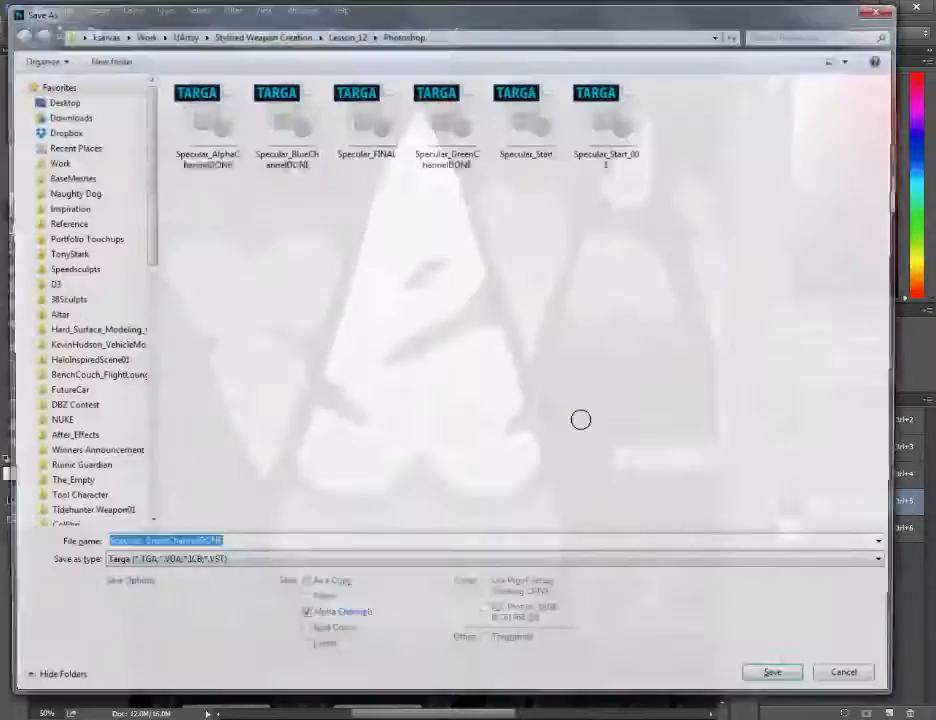
click(188, 565)
click(190, 550)
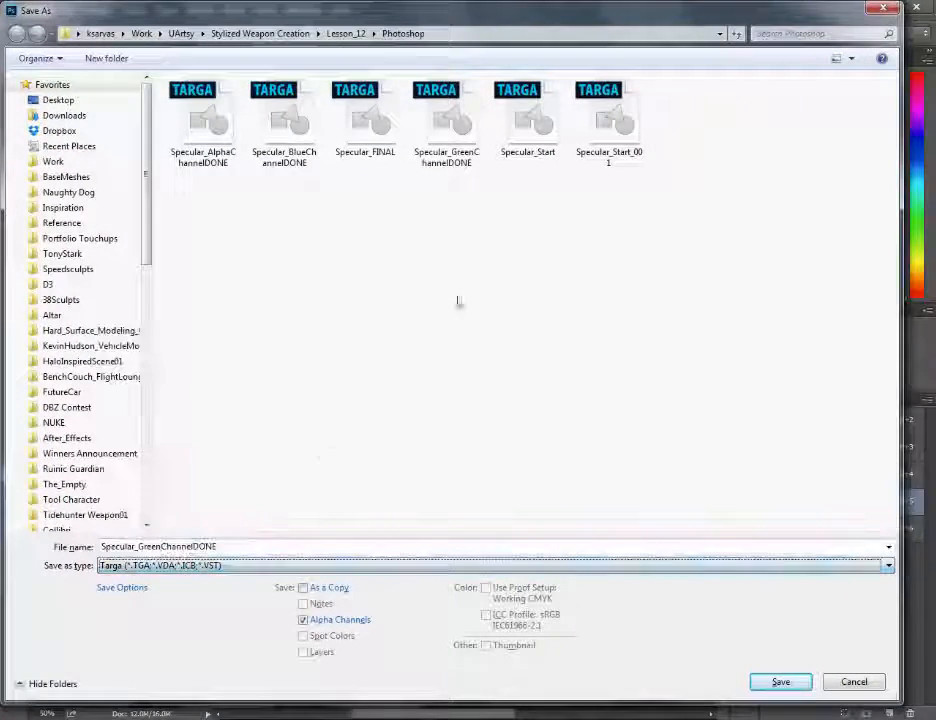
click(609, 122)
click(779, 681)
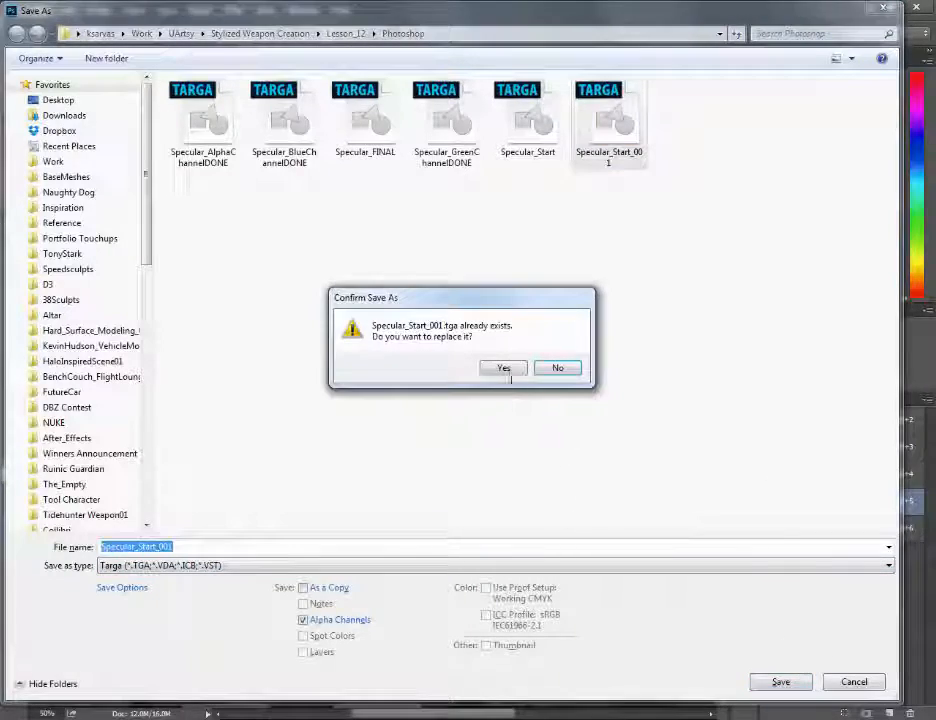
click(505, 372)
click(529, 241)
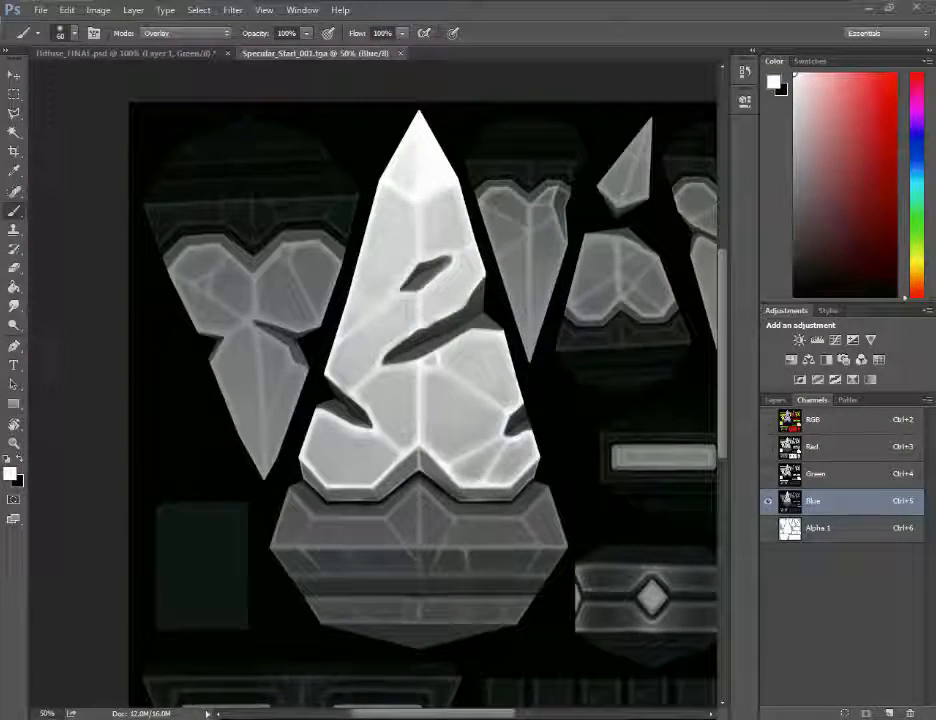
key(alt+Tab)
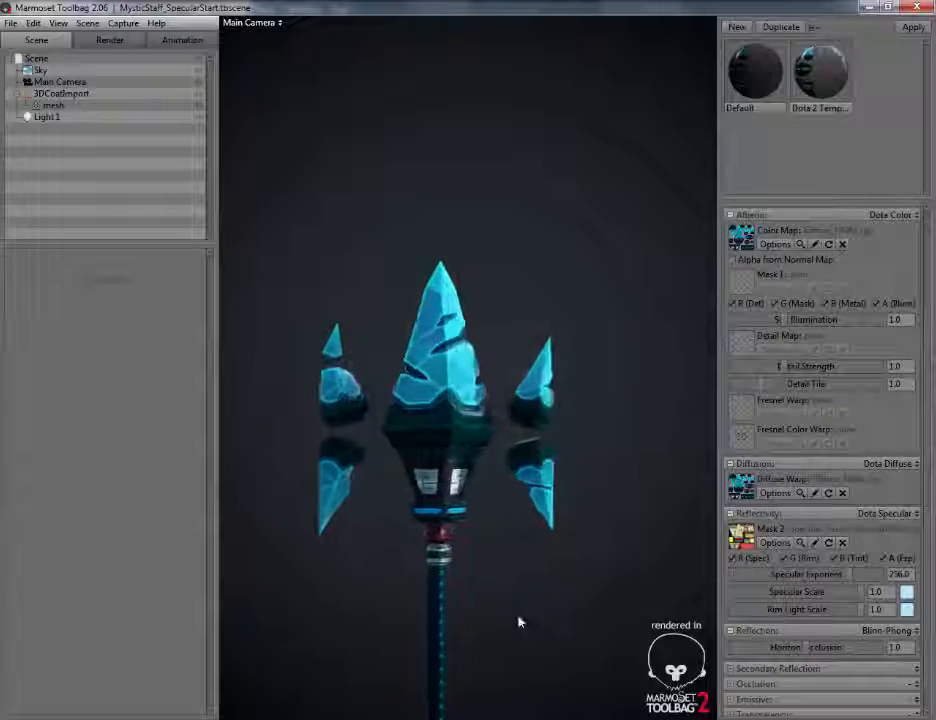
Examine the brightened tint on the staff's crystals and base from several angles and distances
drag(628, 614, 635, 611)
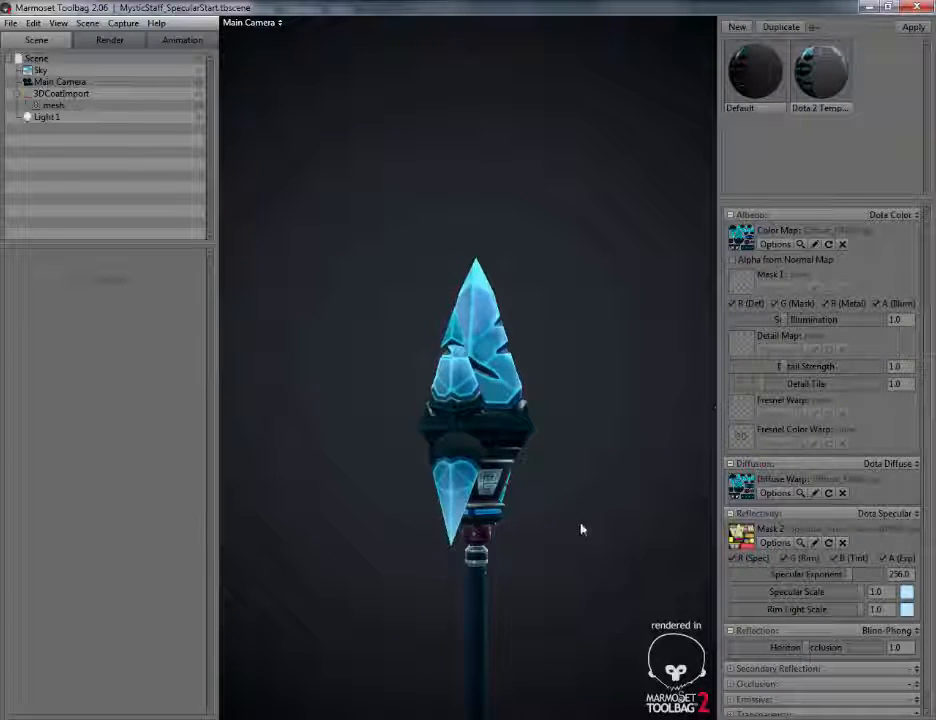
scroll(580, 552, up, 4)
drag(579, 575, 605, 560)
click(743, 545)
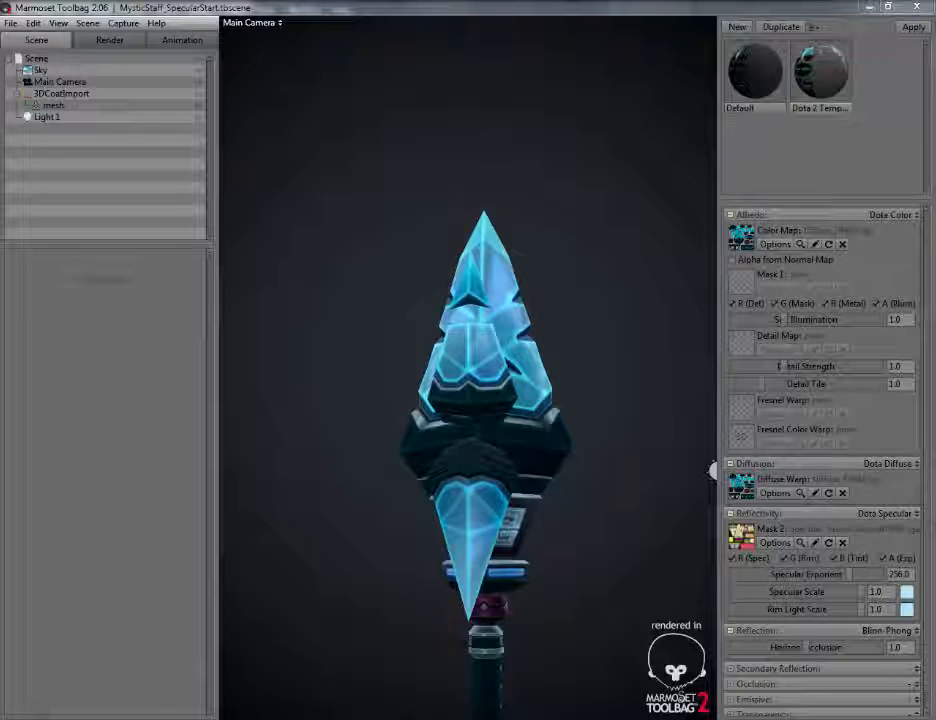
drag(564, 292, 468, 476)
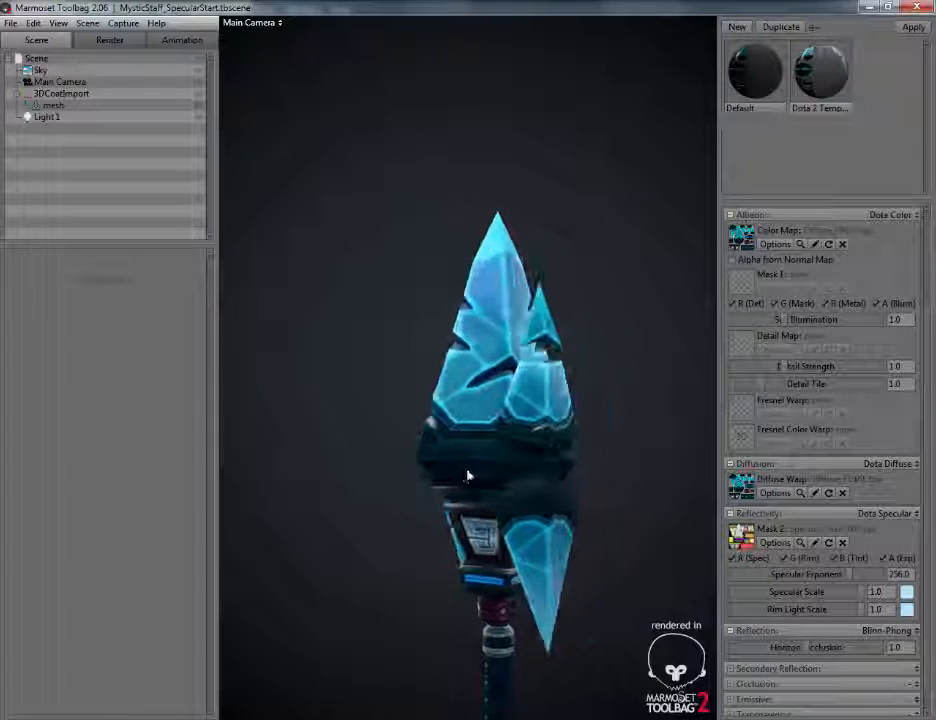
drag(595, 464, 577, 370)
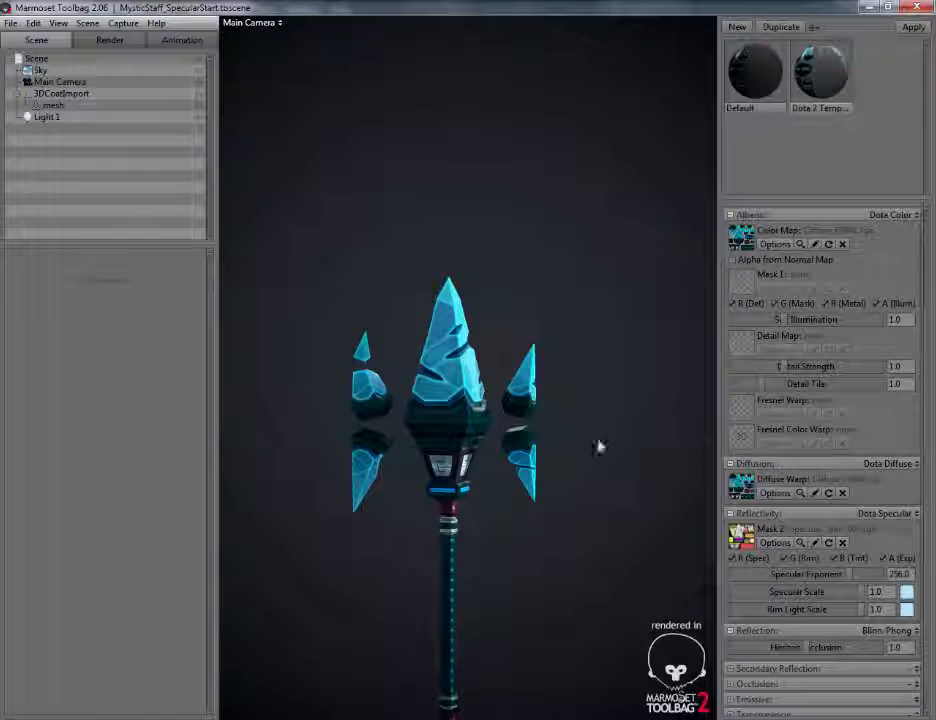
drag(565, 436, 560, 346)
drag(556, 380, 380, 328)
drag(501, 334, 618, 464)
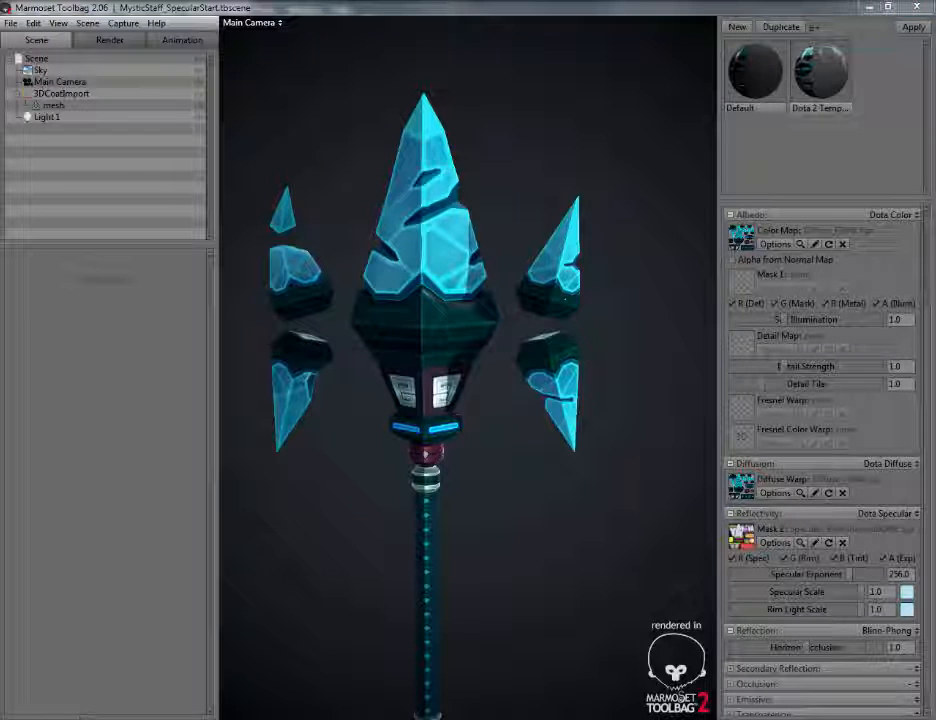
Switch to Photoshop and compare the Alpha 1 channel of Specular_Start_001.tga with its RGB composite
click(98, 681)
click(820, 529)
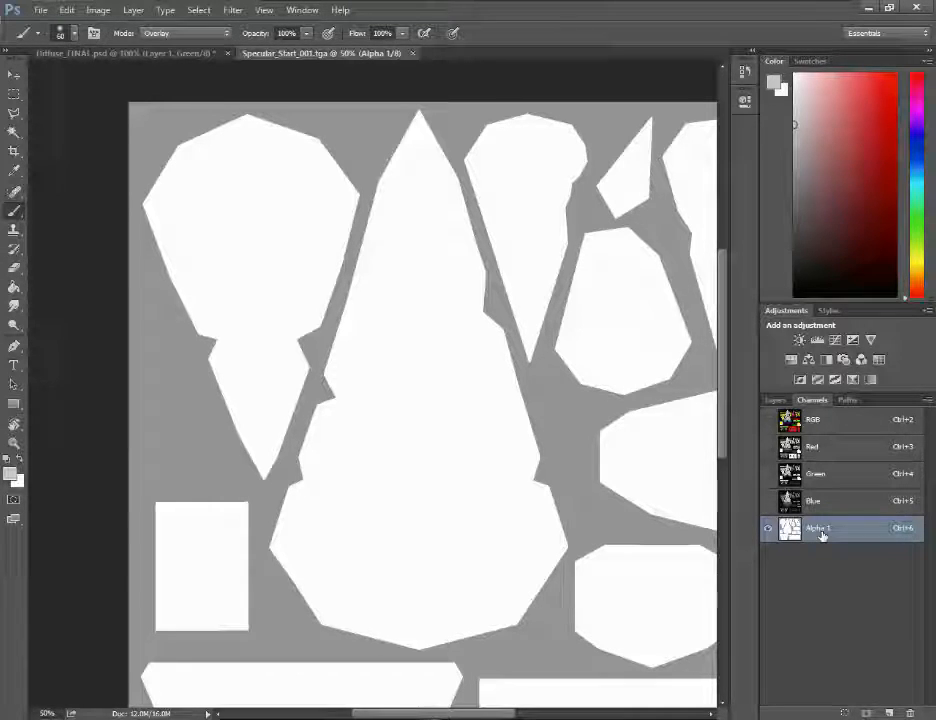
click(820, 420)
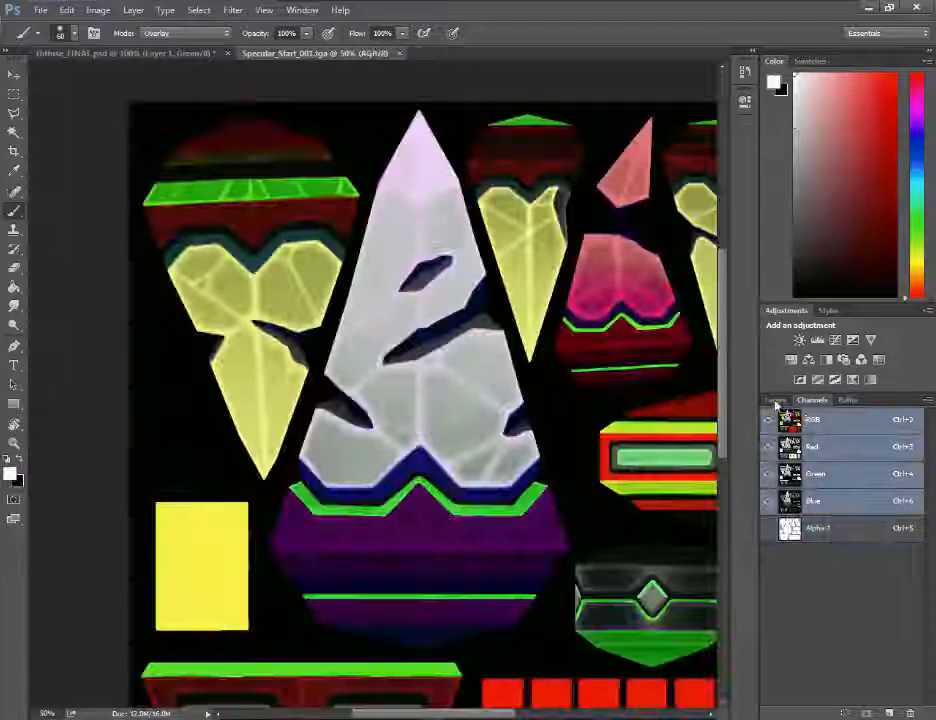
click(775, 400)
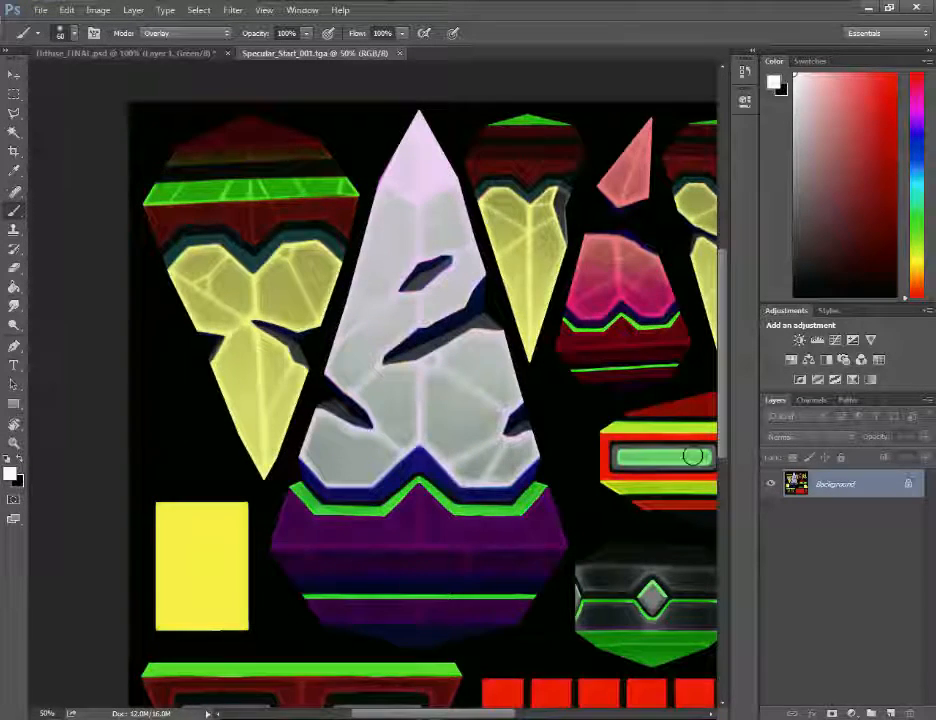
key(ctrl+minus)
click(13, 113)
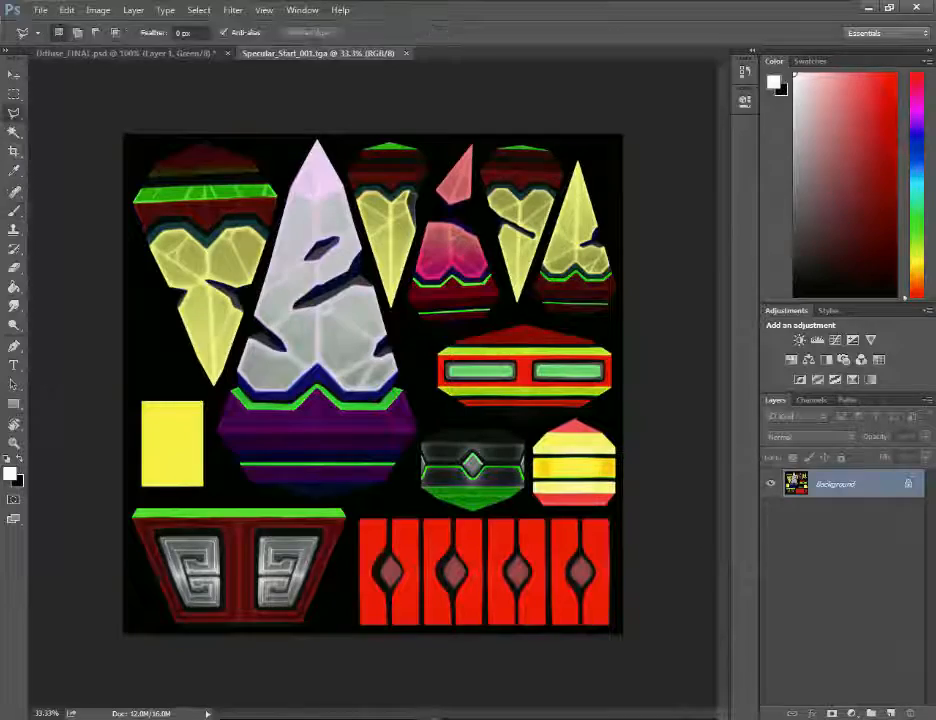
key(ctrl+plus)
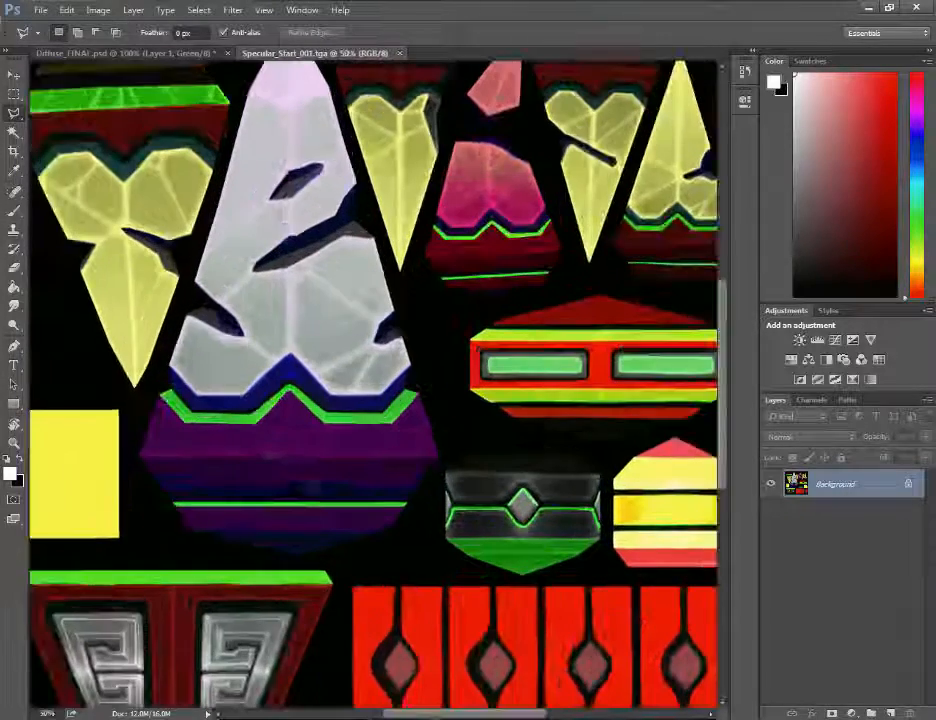
drag(604, 594, 548, 500)
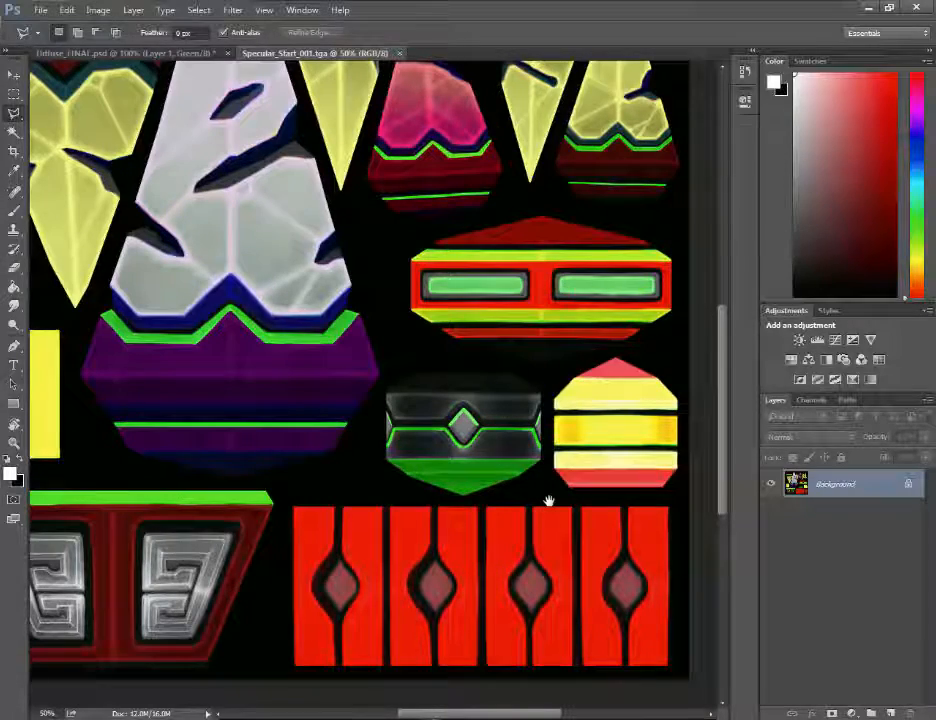
click(813, 403)
click(818, 534)
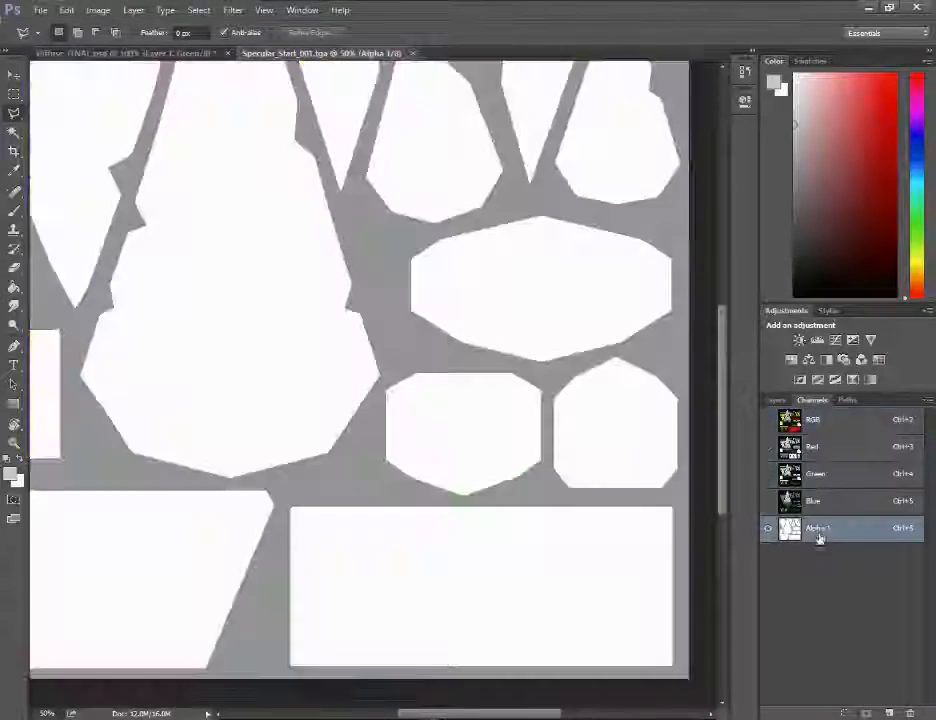
click(809, 420)
click(785, 402)
key(ctrl+minus)
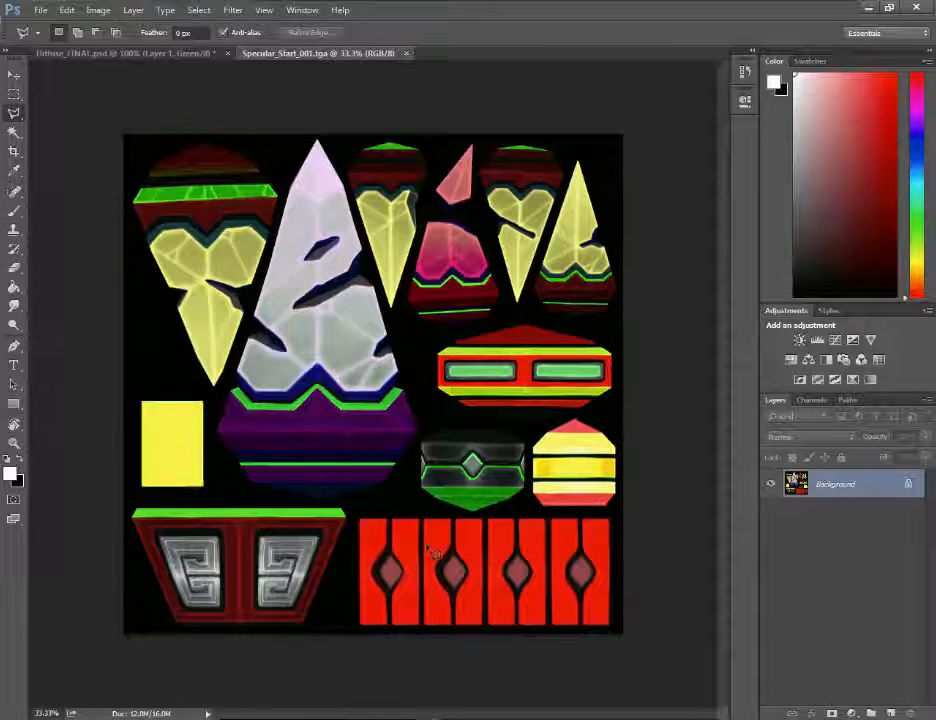
Lasso the red handle strip in the RGB composite, trim the selection to its edges, and exclude the four diamonds with the Magic Wand
key(ctrl+plus)
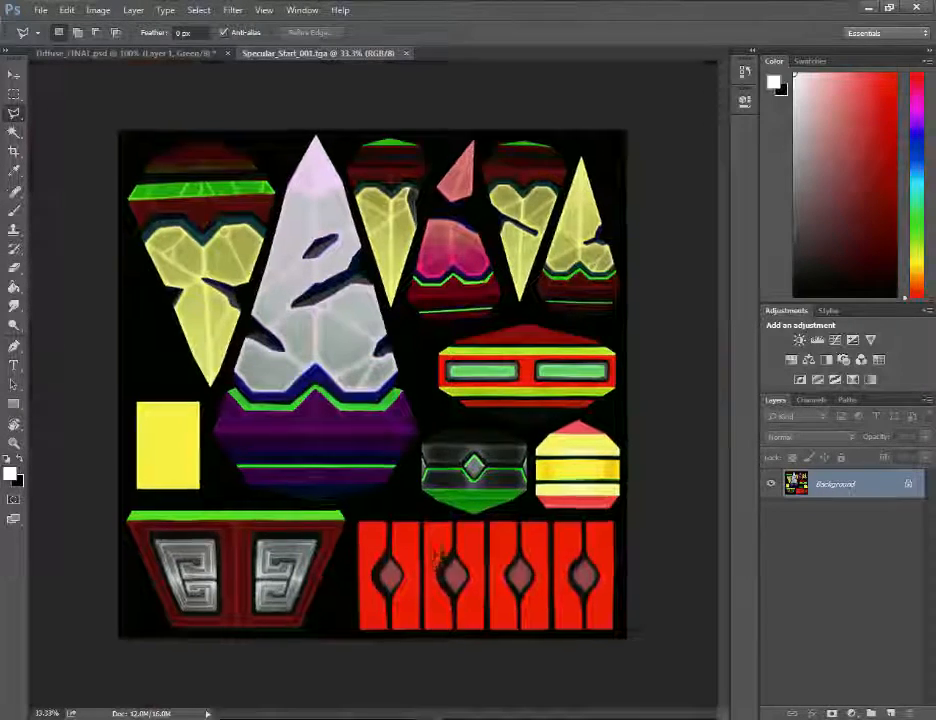
drag(493, 540, 438, 397)
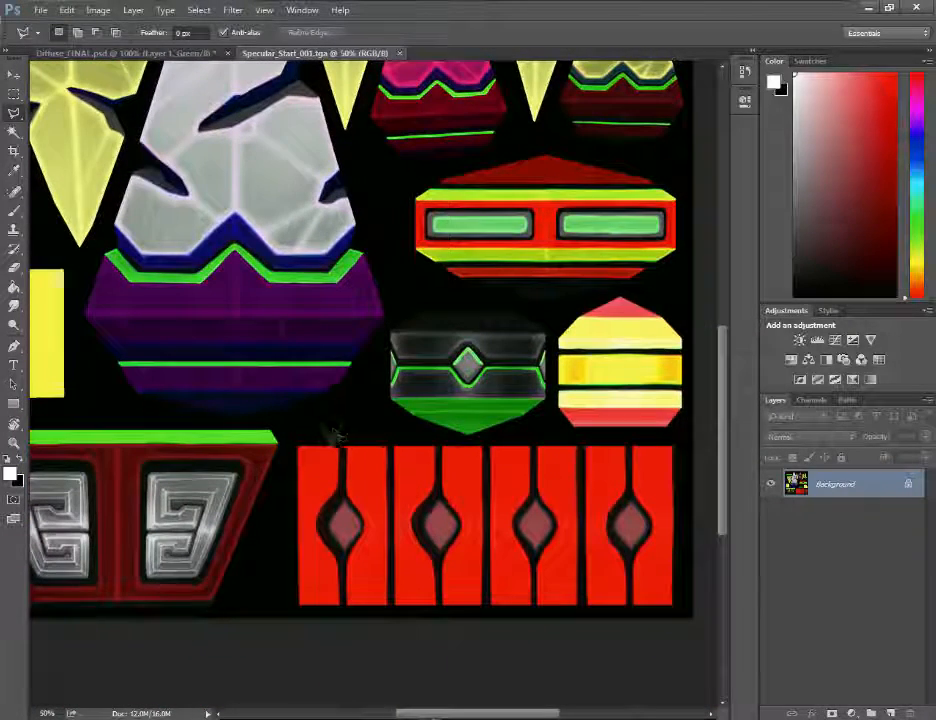
mouse_move(288, 565)
mouse_down()
mouse_move(290, 605)
mouse_move(303, 618)
mouse_move(684, 612)
mouse_up()
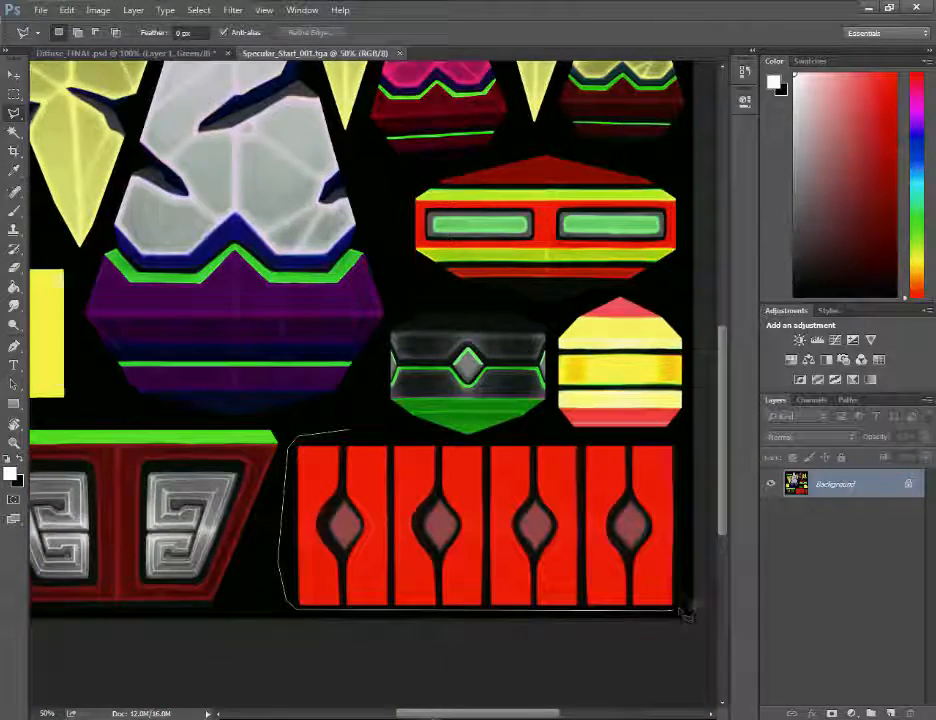
mouse_move(686, 498)
mouse_down()
mouse_move(673, 443)
mouse_move(479, 448)
mouse_move(348, 436)
mouse_up()
key(w)
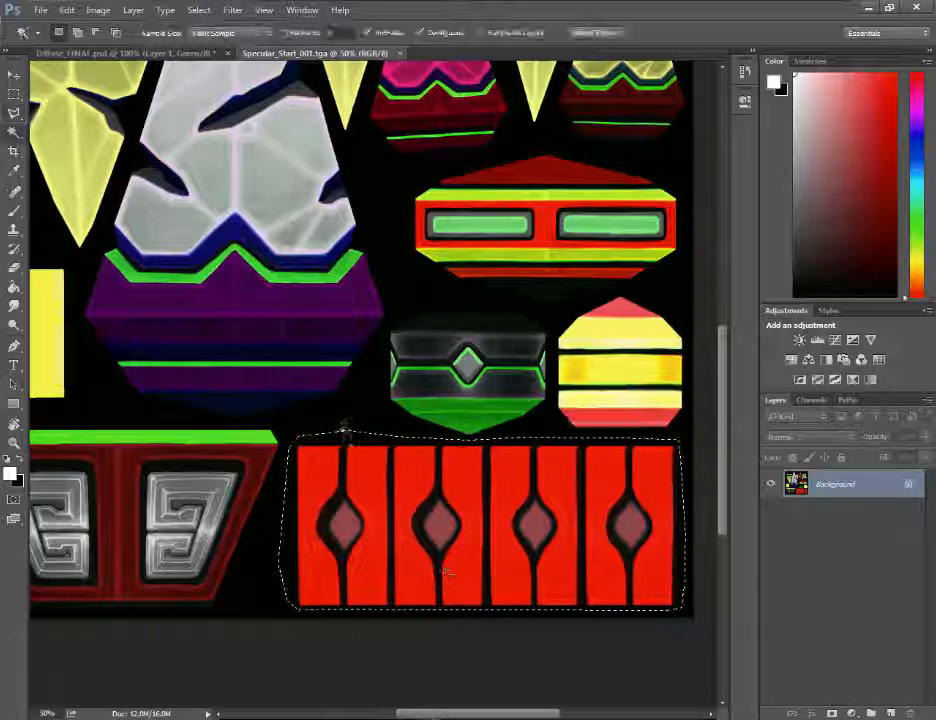
alt+click(331, 441)
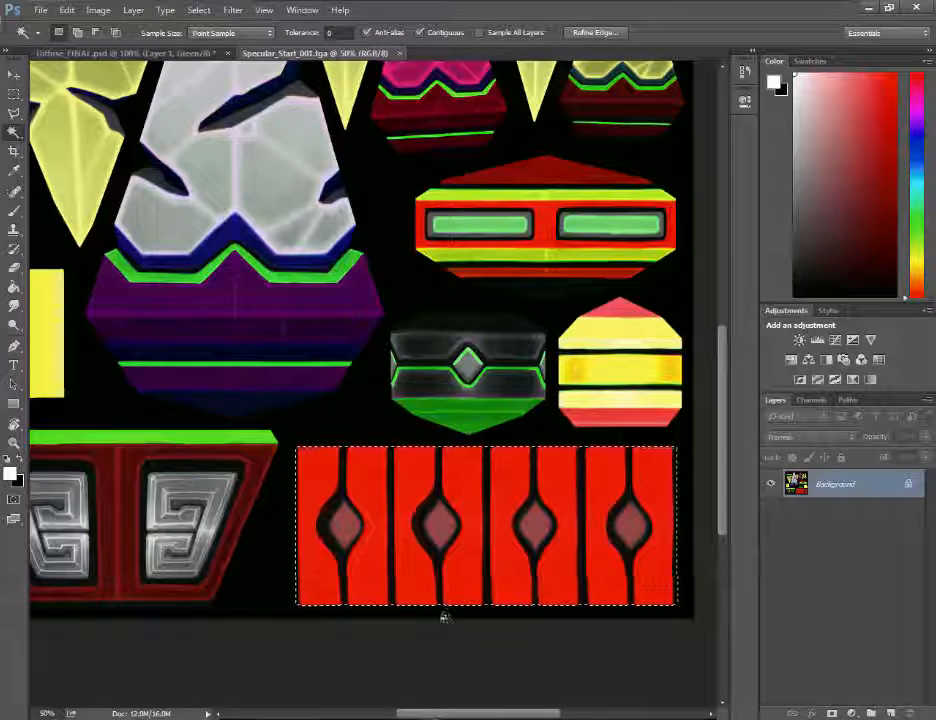
key(l)
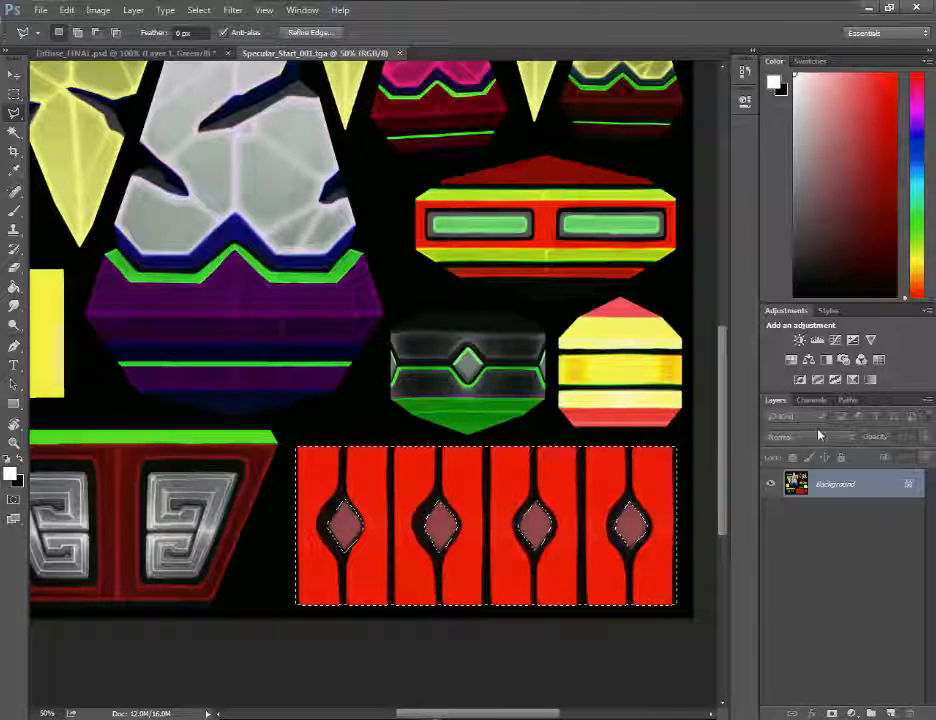
Show only the Alpha 1 channel, invert the selection, and subtract the grey background with the Magic Wand
click(812, 400)
click(829, 531)
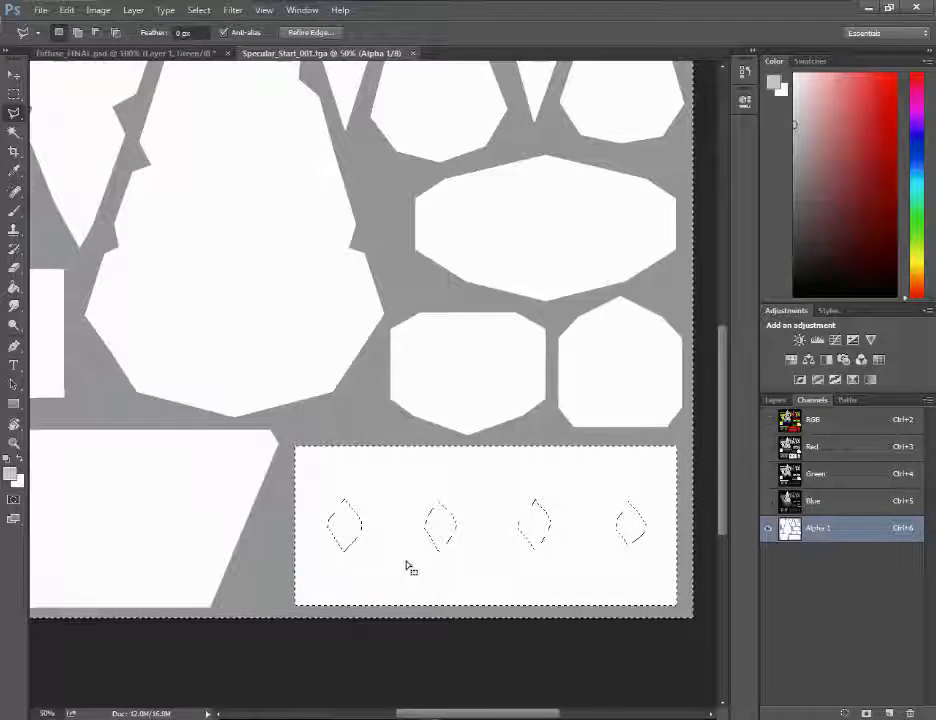
key(ctrl+minus)
key(w)
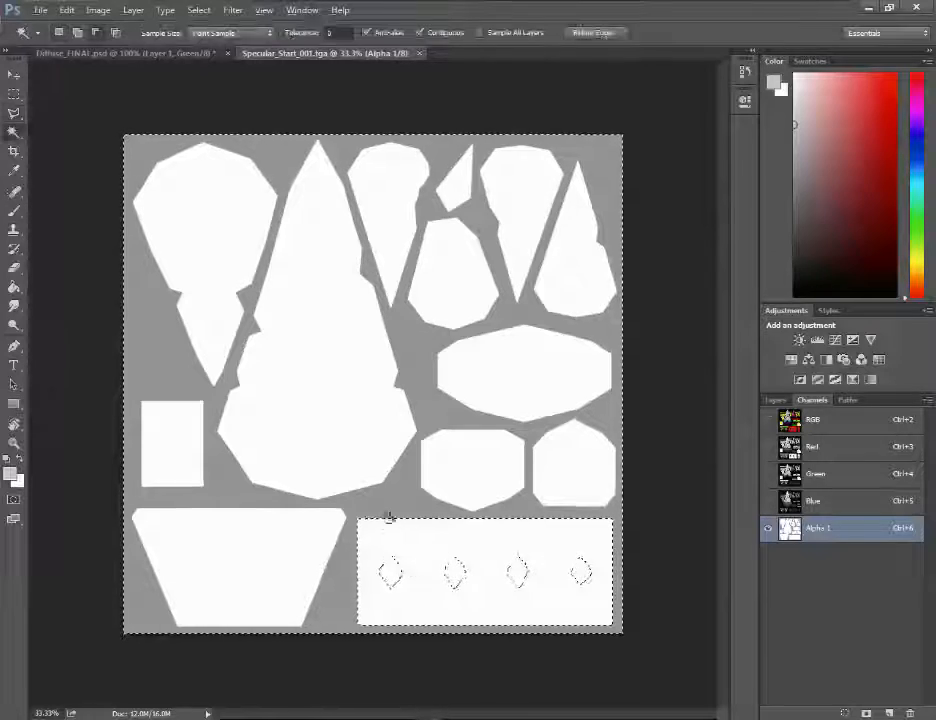
click(409, 502)
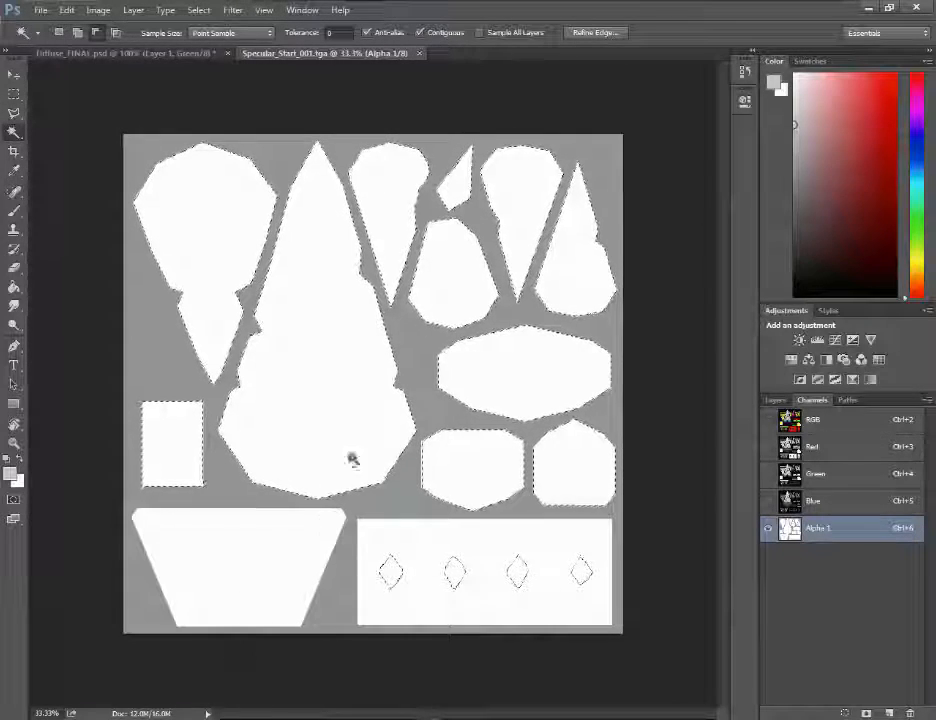
Subtract the remaining white UV islands from the selection with the Magic Wand, leaving only the four handle diamonds selected
alt+click(484, 467)
alt+click(572, 462)
alt+click(550, 382)
alt+click(579, 277)
alt+click(531, 225)
alt+click(462, 260)
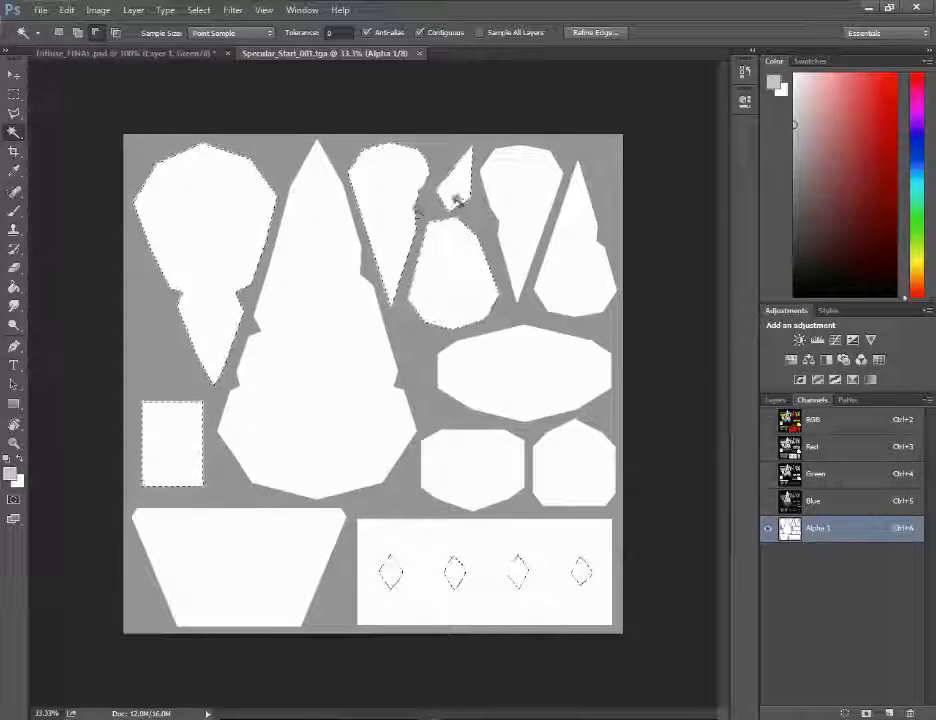
alt+click(457, 200)
alt+click(319, 263)
alt+click(385, 210)
alt+click(205, 230)
alt+click(187, 430)
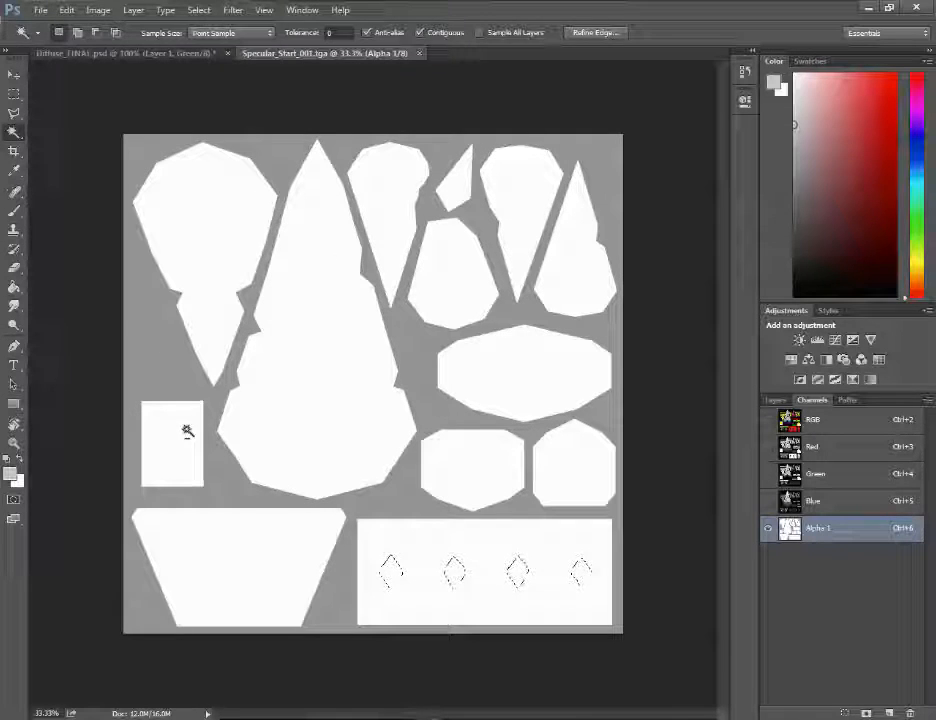
Fill the four selected handle diamonds with dark grey in the Alpha 1 channel, using the Paint Bucket
key(b)
click(11, 474)
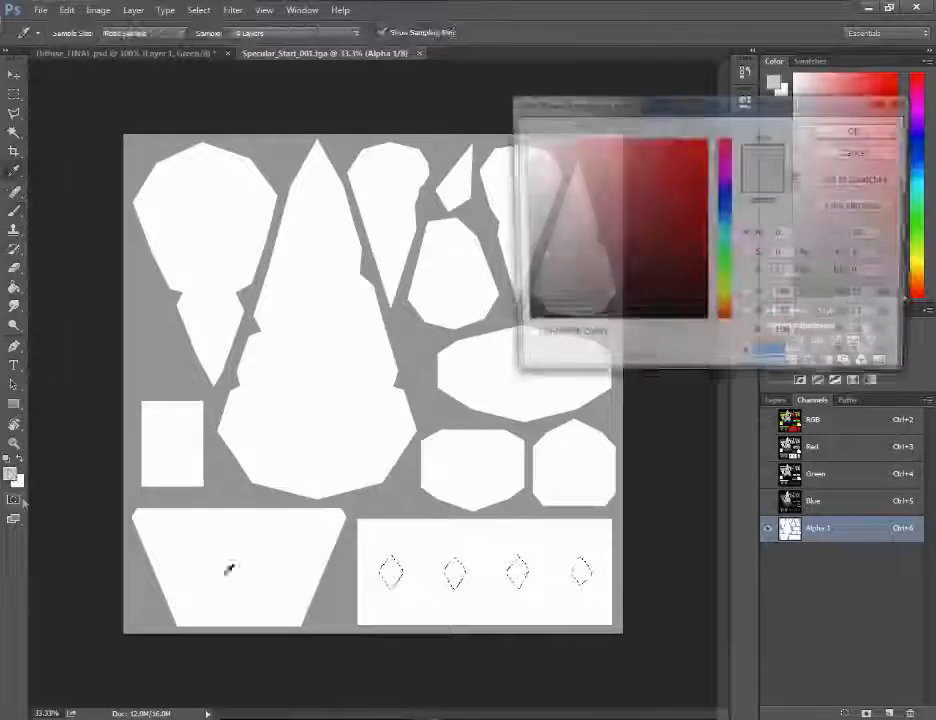
text(8c8c8c)
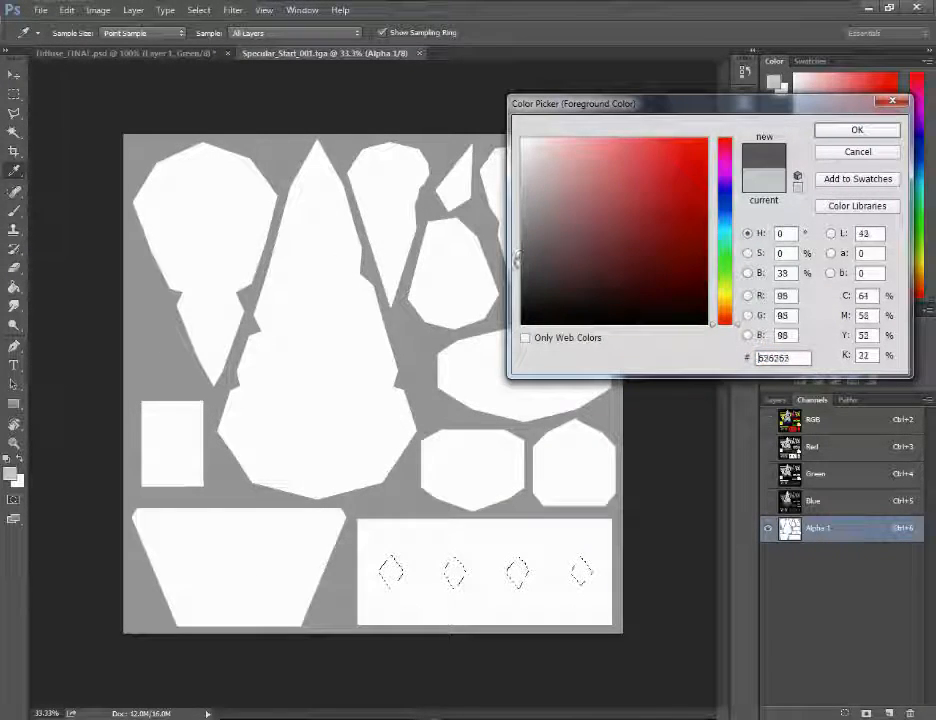
key(Return)
key(g)
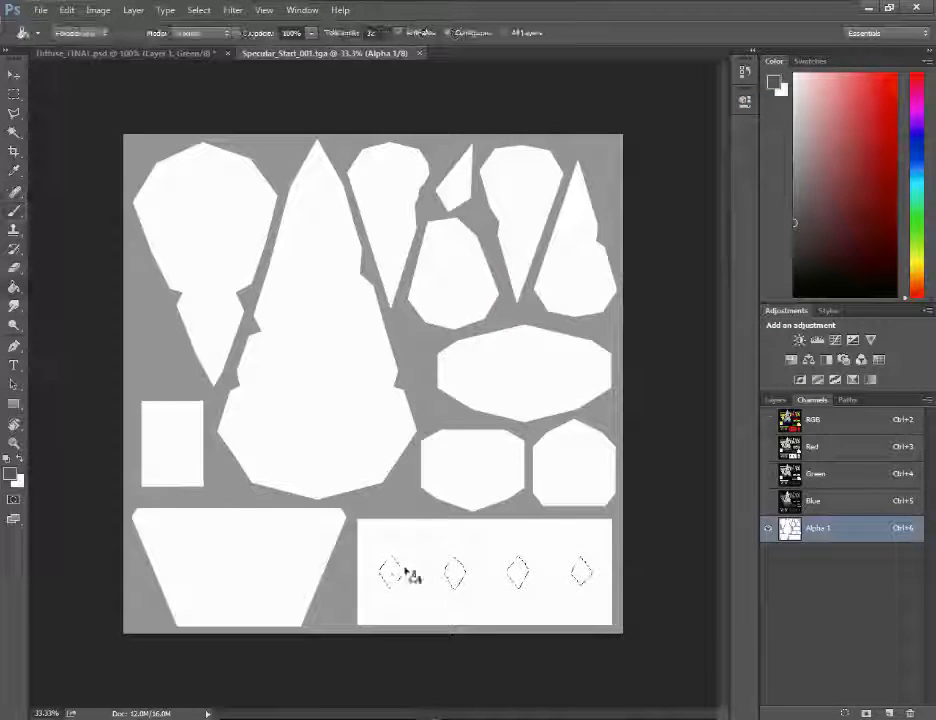
click(390, 576)
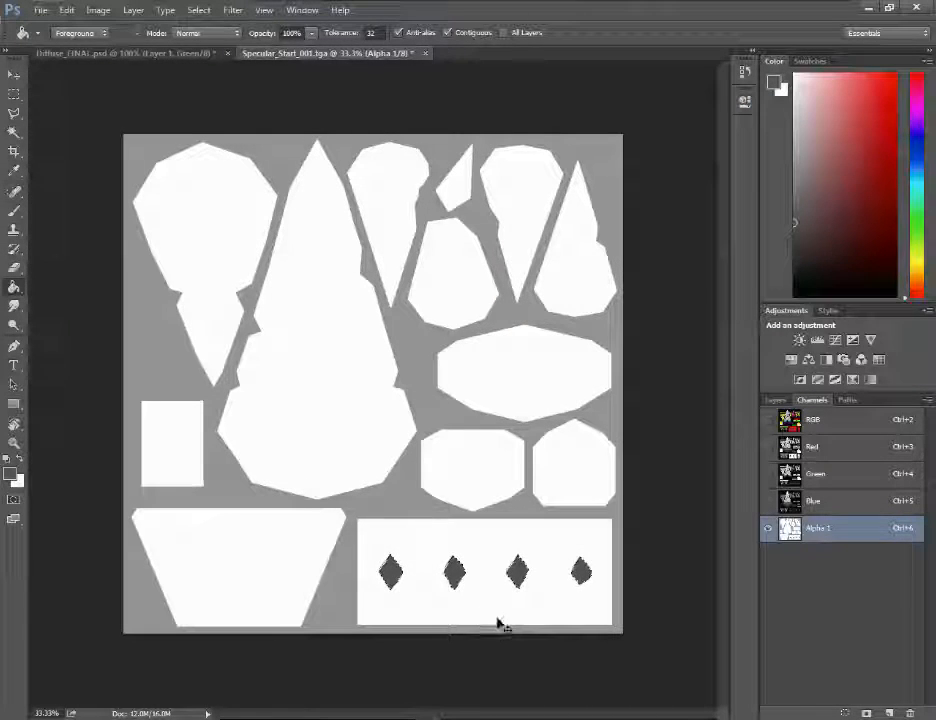
Fill the white handle strip around the diamonds with light grey in the Alpha 1 channel, and deselect
key(w)
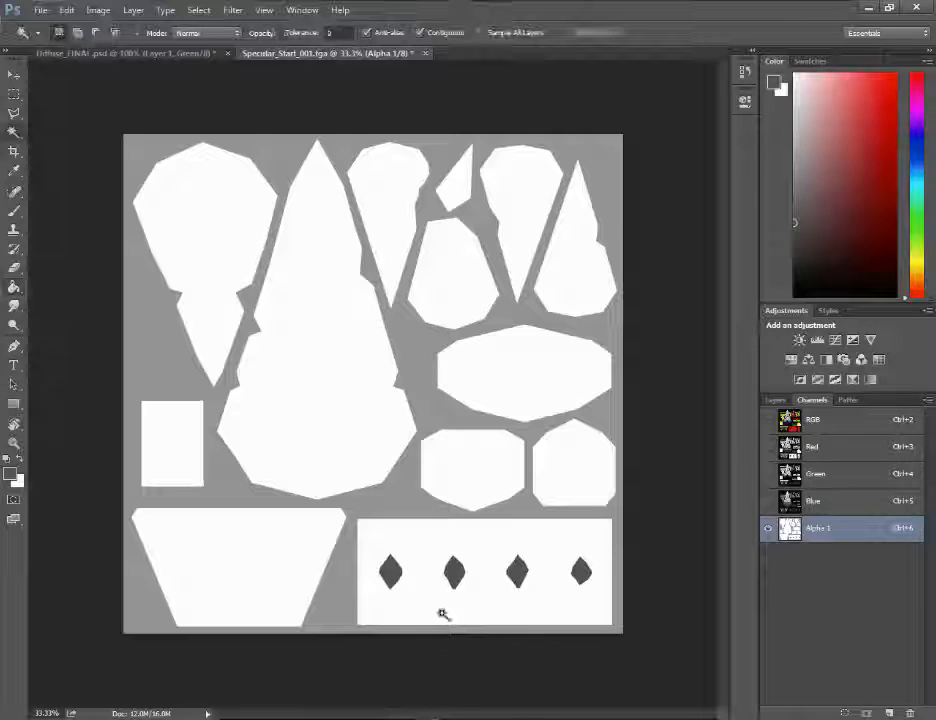
click(451, 615)
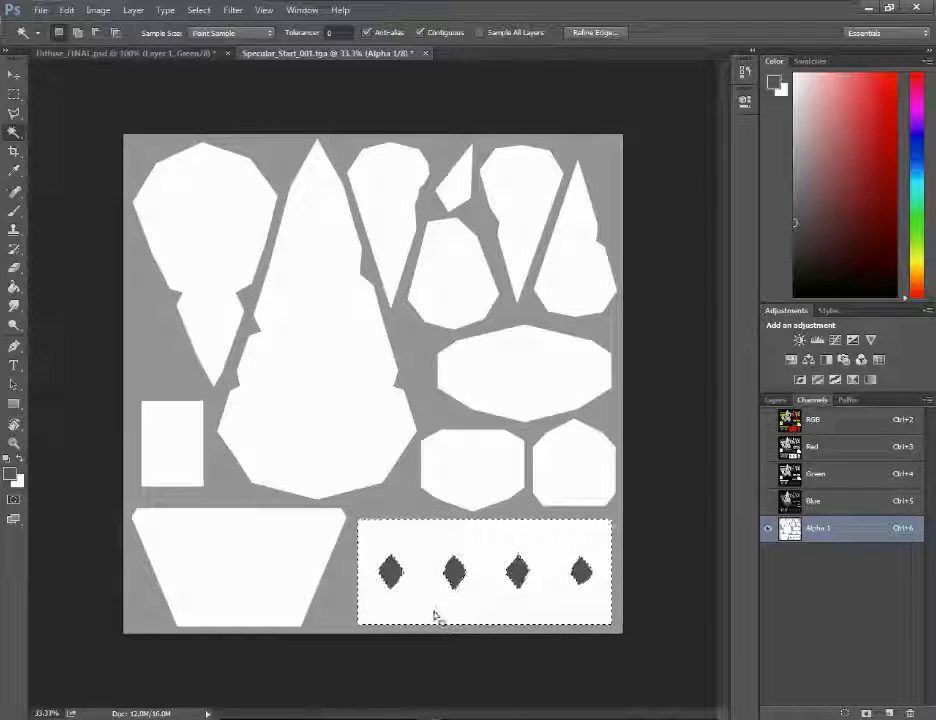
key(g)
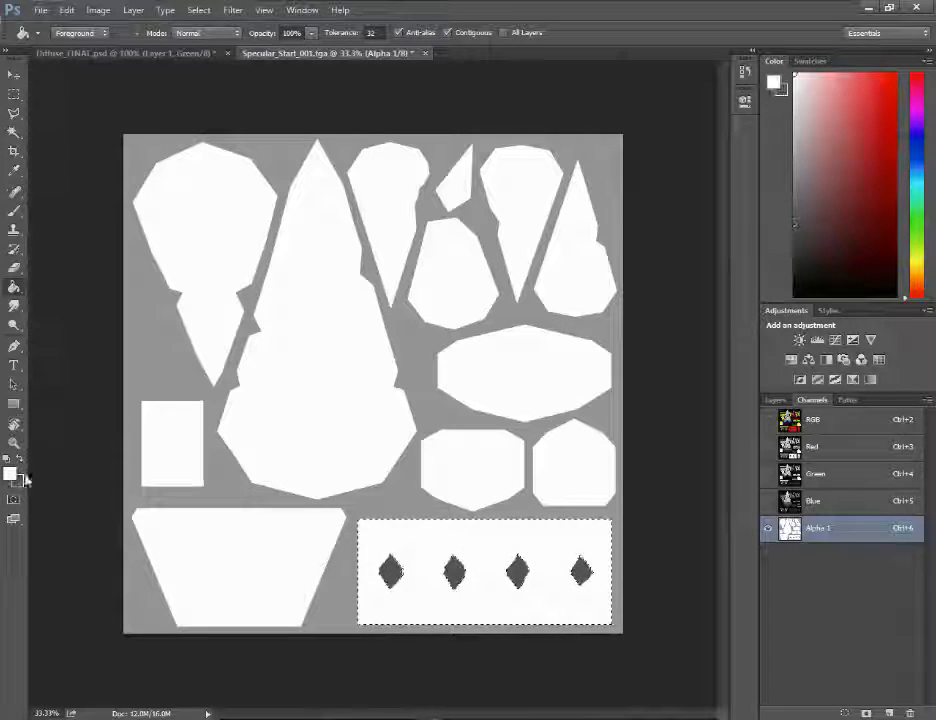
alt+click(408, 607)
click(10, 474)
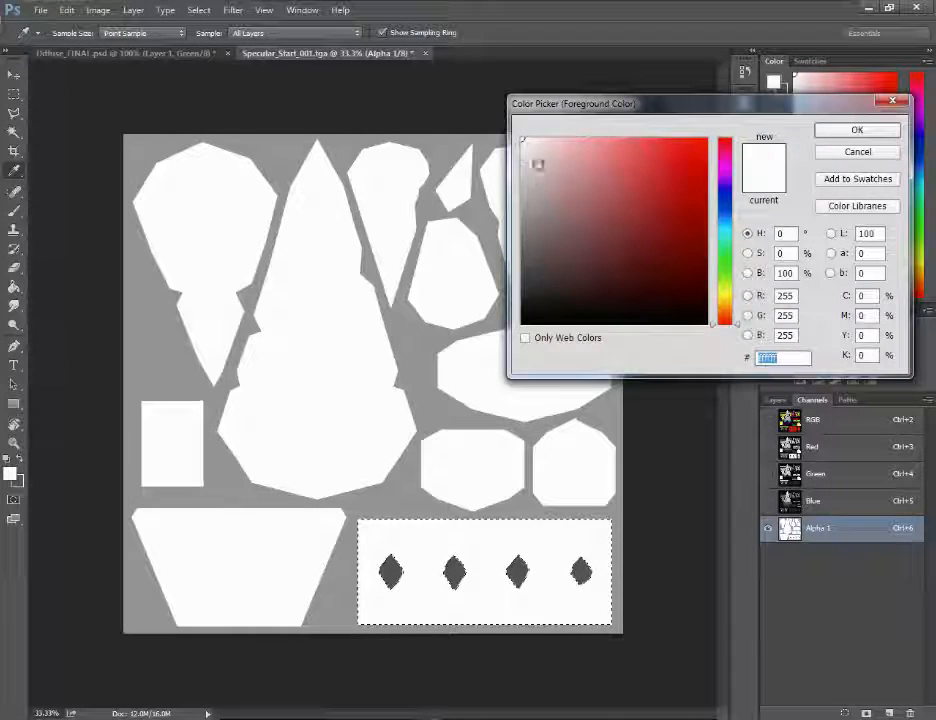
drag(530, 163, 520, 188)
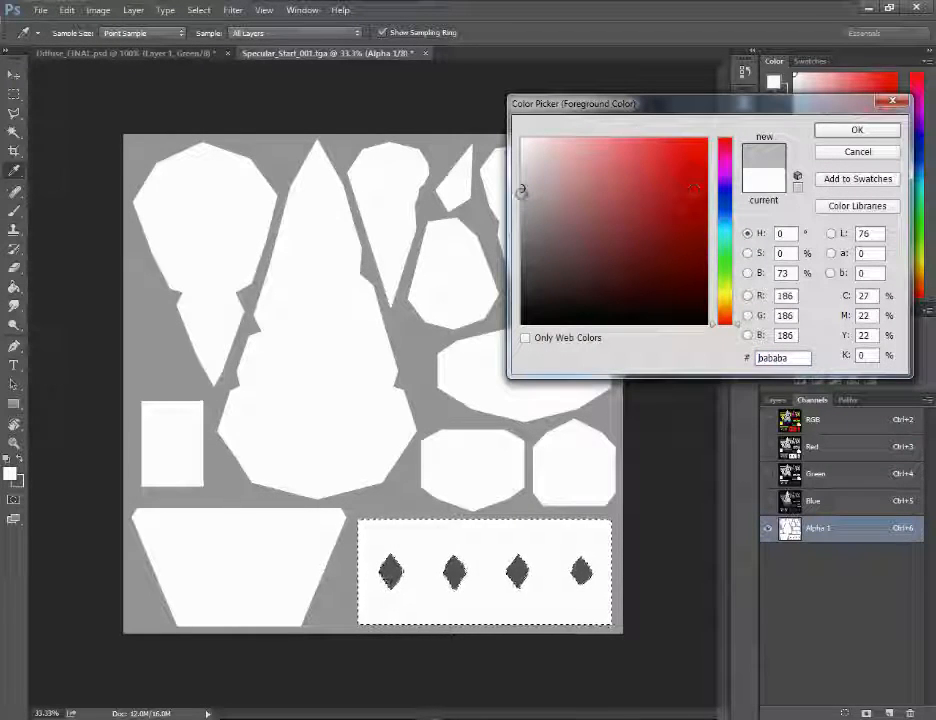
mouse_move(521, 188)
mouse_down()
mouse_move(518, 242)
mouse_move(520, 182)
mouse_move(533, 152)
mouse_up()
click(857, 130)
key(g)
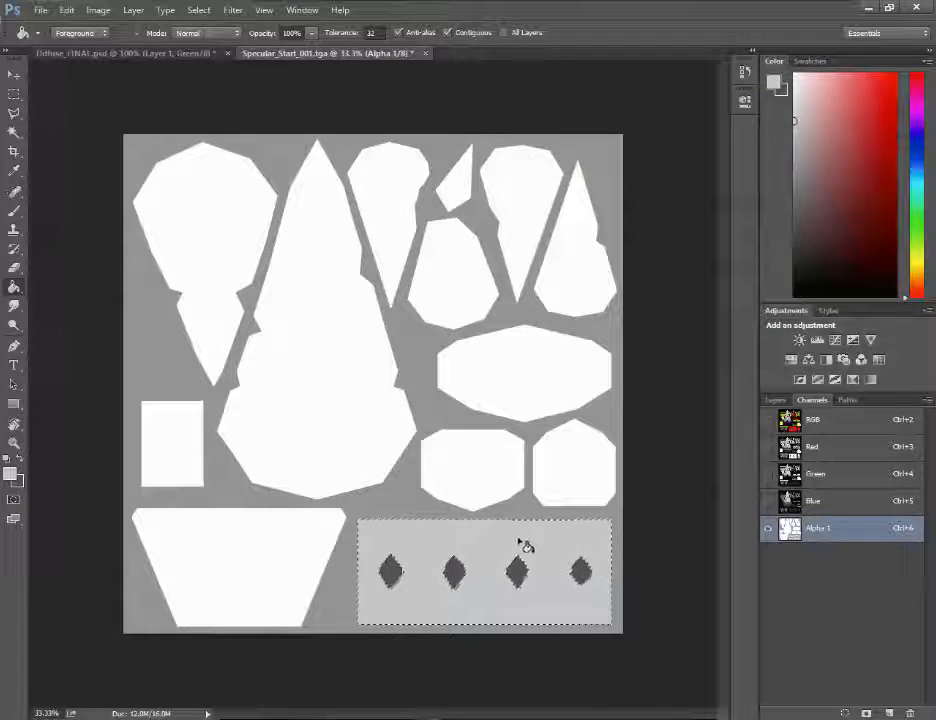
click(520, 550)
key(ctrl+d)
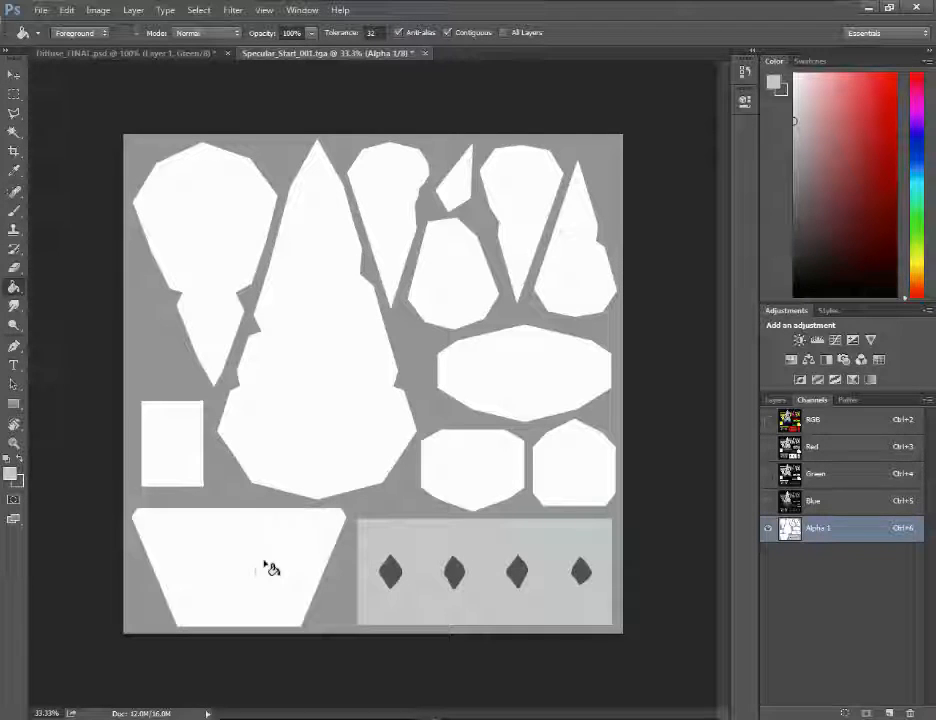
Fill the white trapezoid island in the Alpha 1 channel with near-black #141414, using the Paint Bucket
click(12, 475)
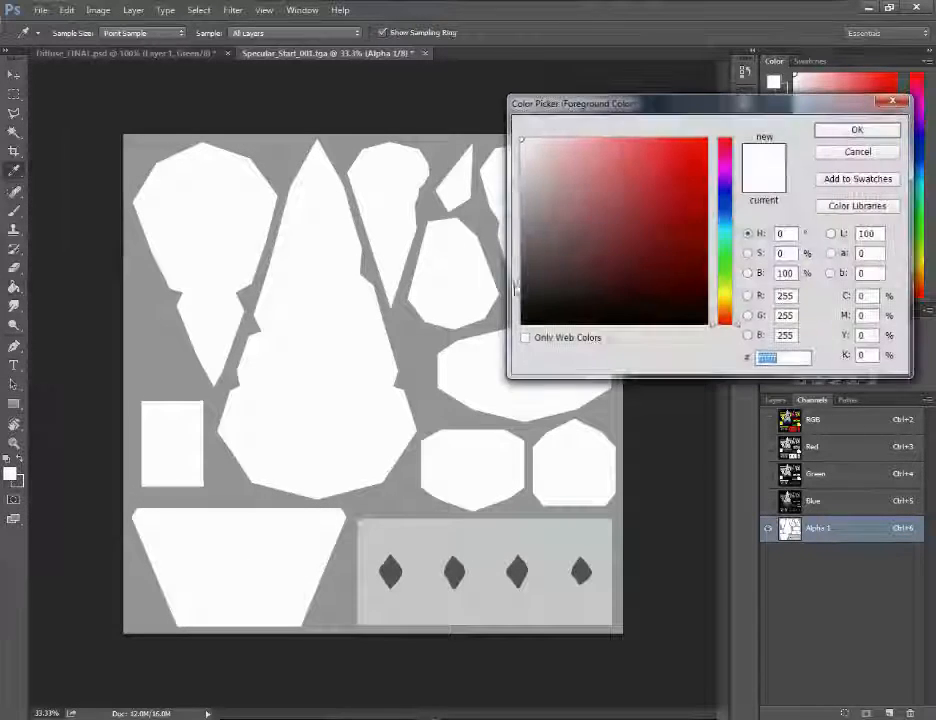
click(523, 308)
click(856, 131)
click(284, 547)
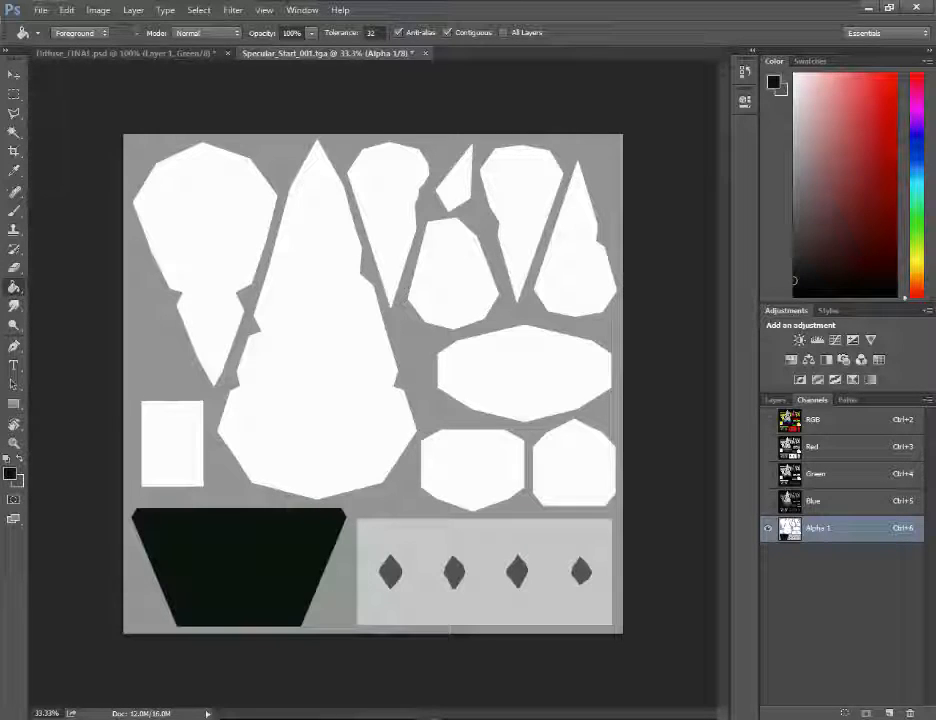
key(ctrl+5)
click(854, 527)
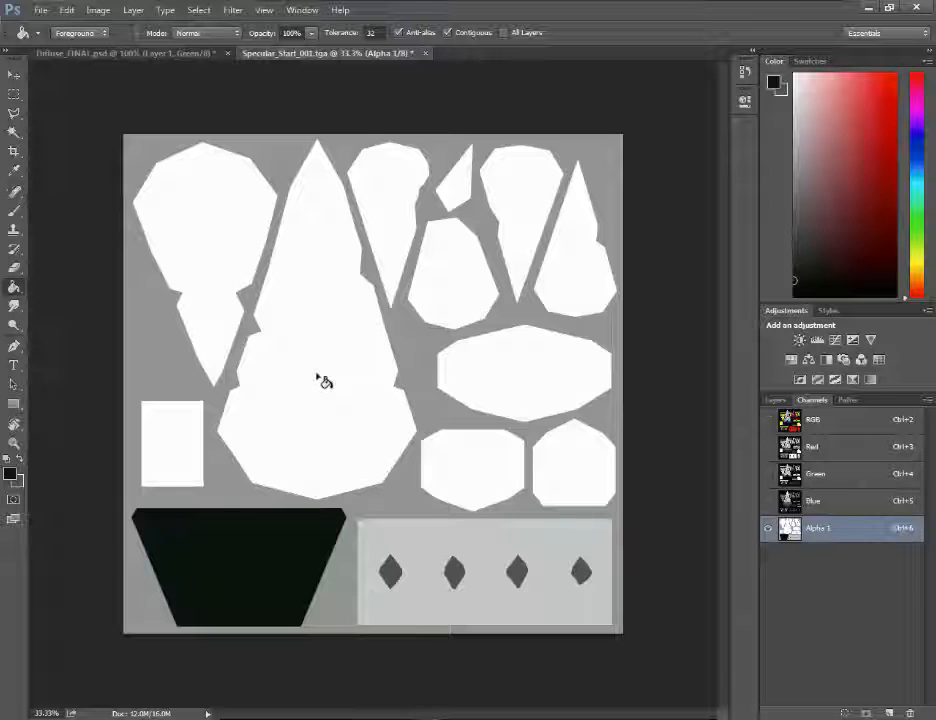
Outline the purple base below the large crystal in the RGB image with the Polygonal Lasso, and subtract the black background with the Magic Wand
key(l)
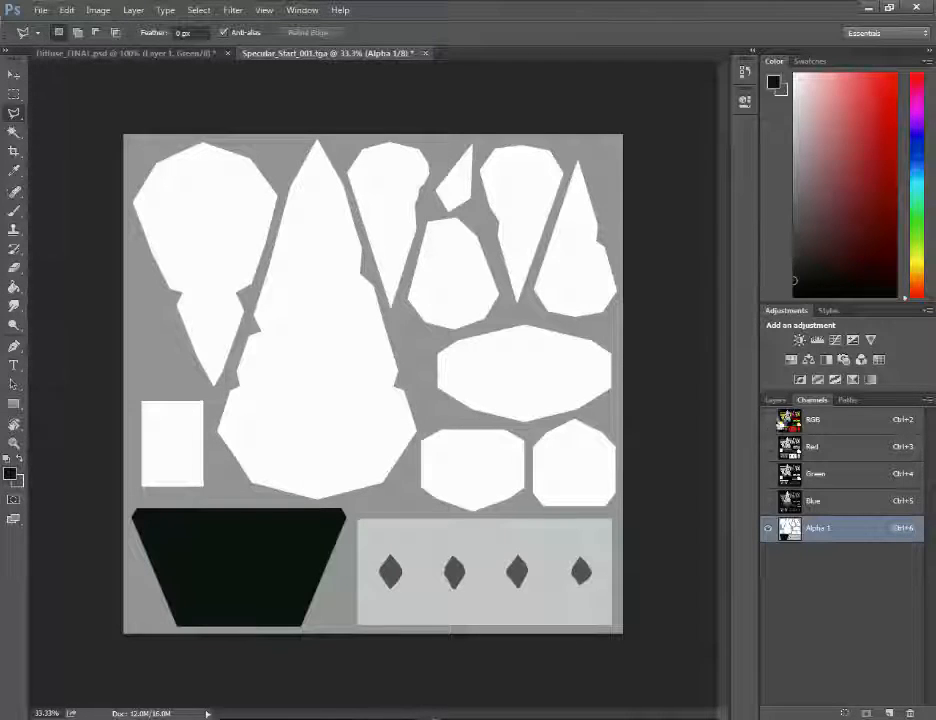
click(805, 419)
click(777, 399)
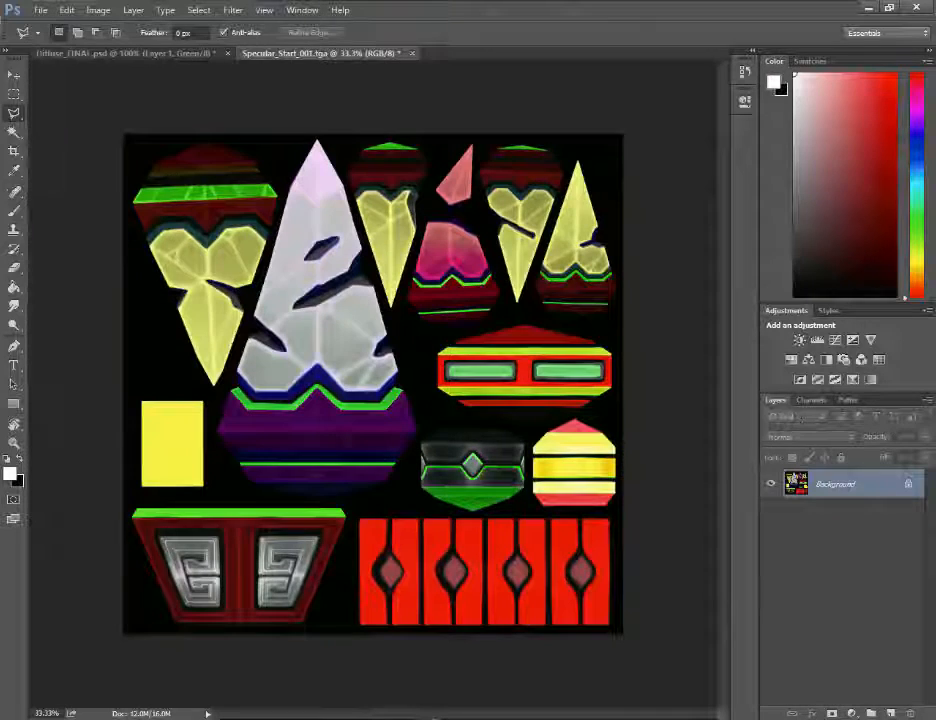
click(217, 398)
click(232, 381)
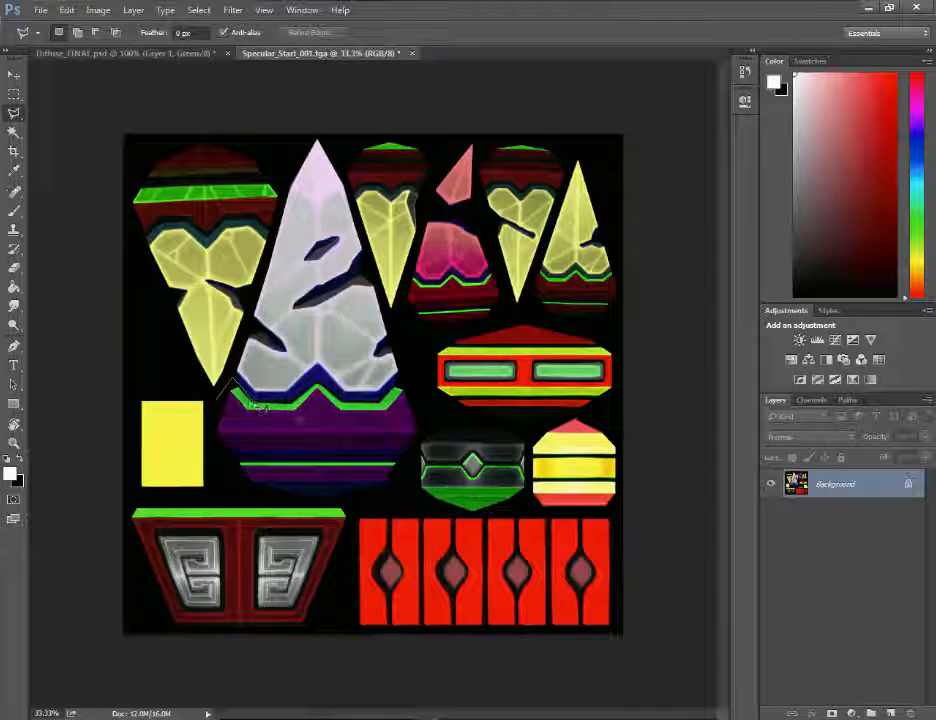
click(289, 407)
click(323, 391)
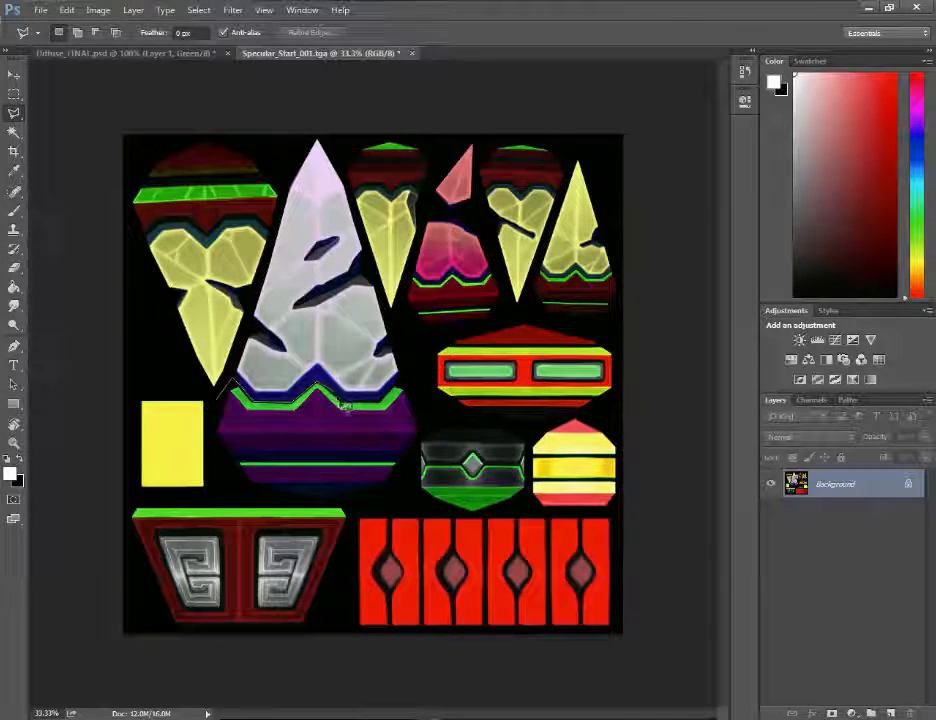
click(410, 383)
click(421, 410)
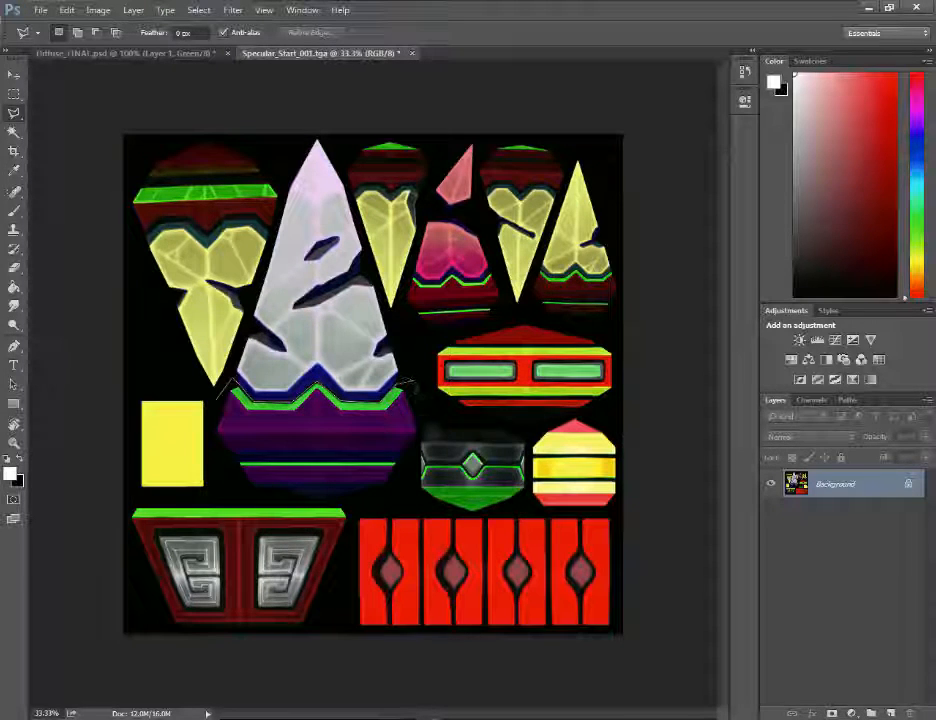
click(412, 452)
click(390, 490)
click(380, 502)
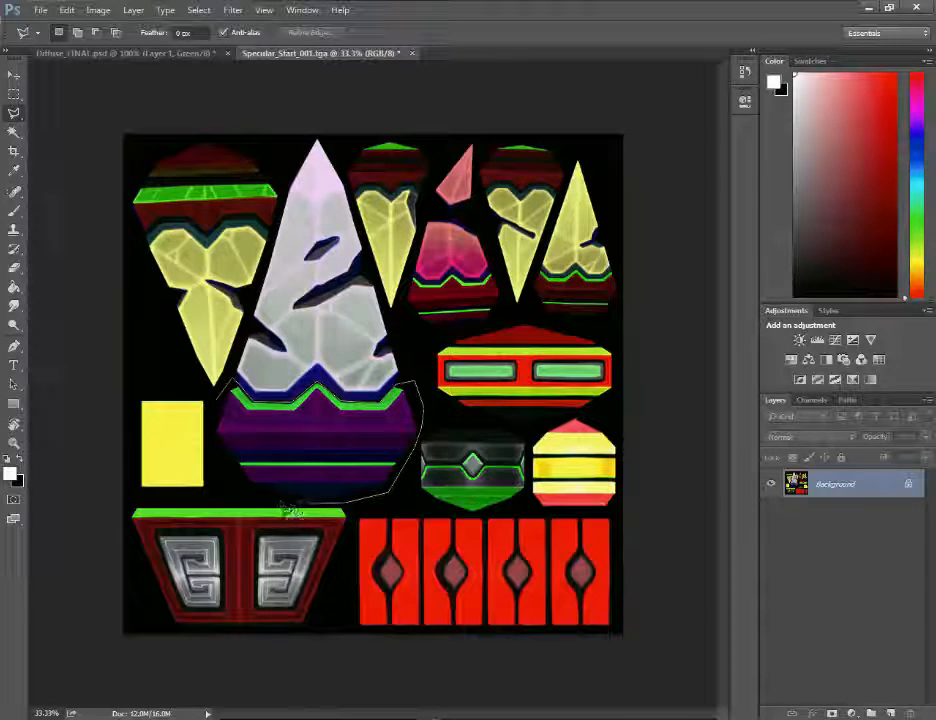
click(228, 403)
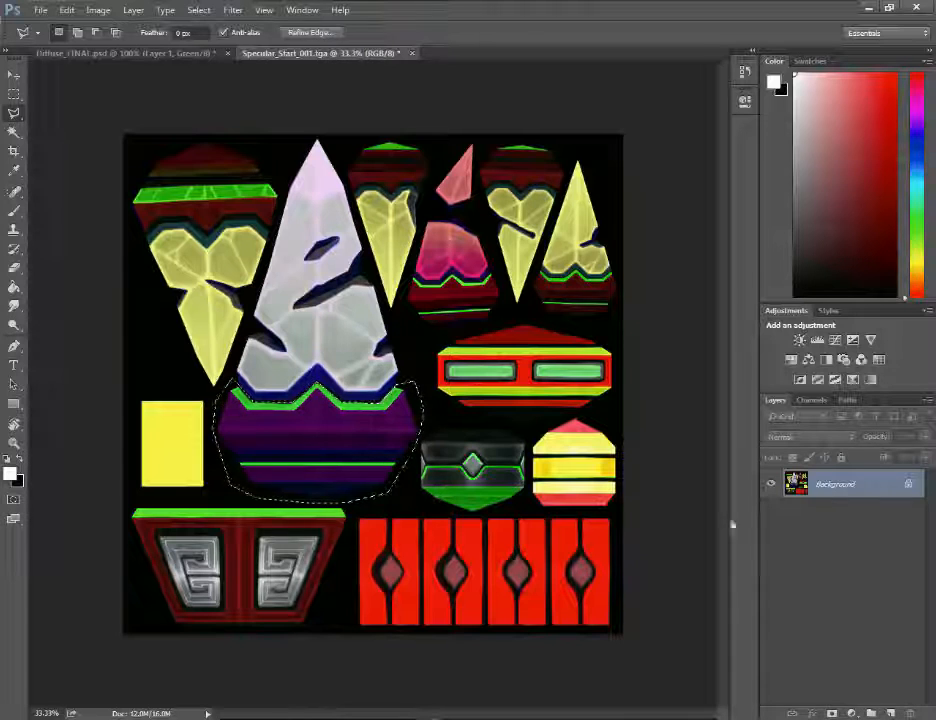
key(w)
alt+click(248, 486)
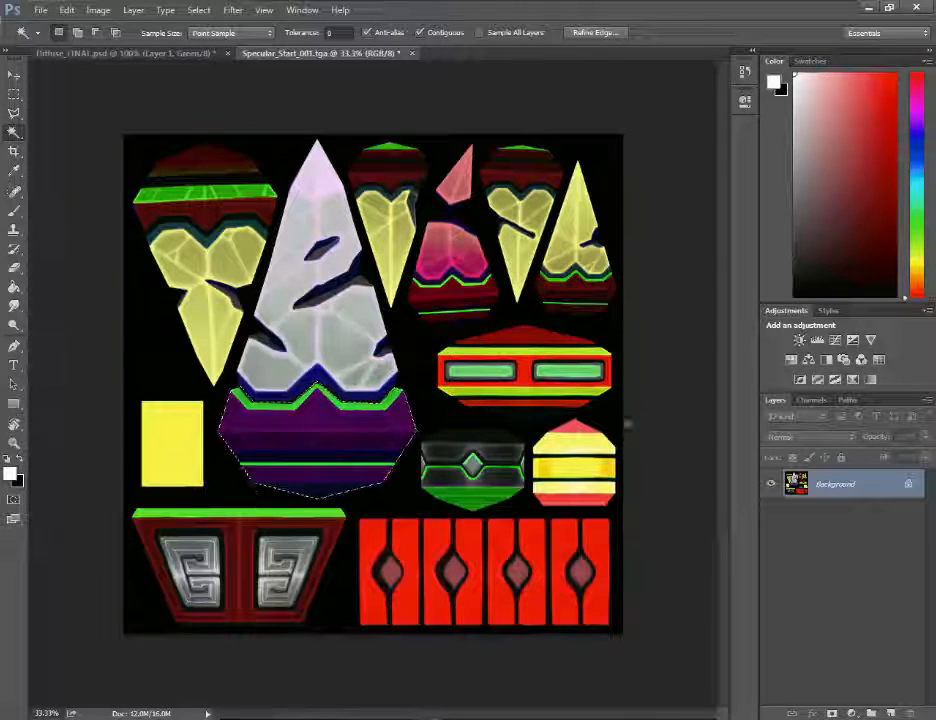
Fill the selected base below the large crystal with light grey in the Alpha 1 channel, using the Paint Bucket
click(808, 401)
click(818, 530)
key(x)
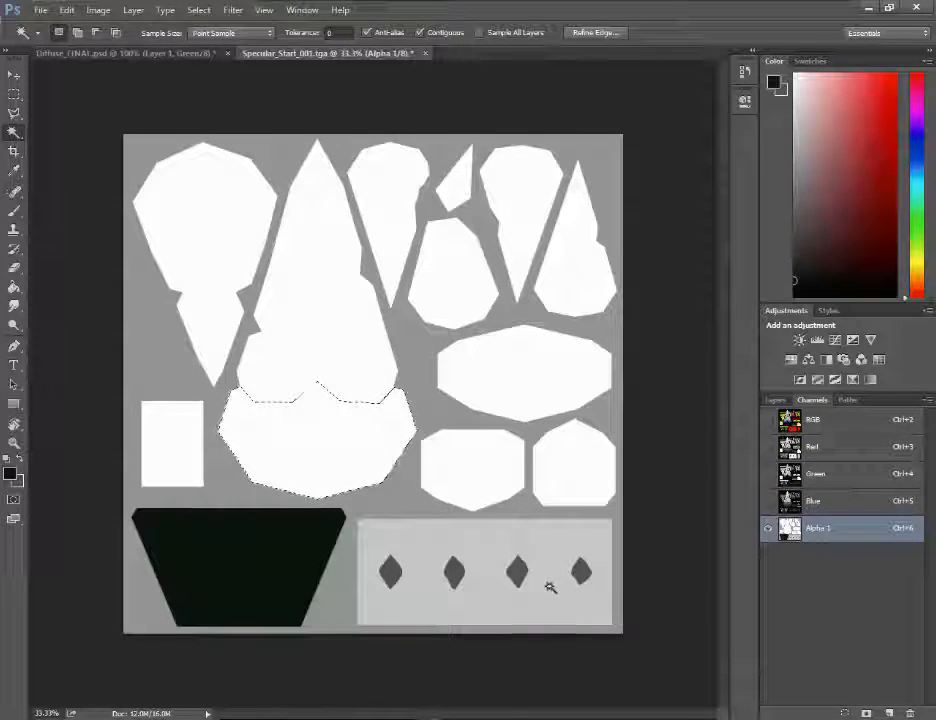
key(g)
click(10, 474)
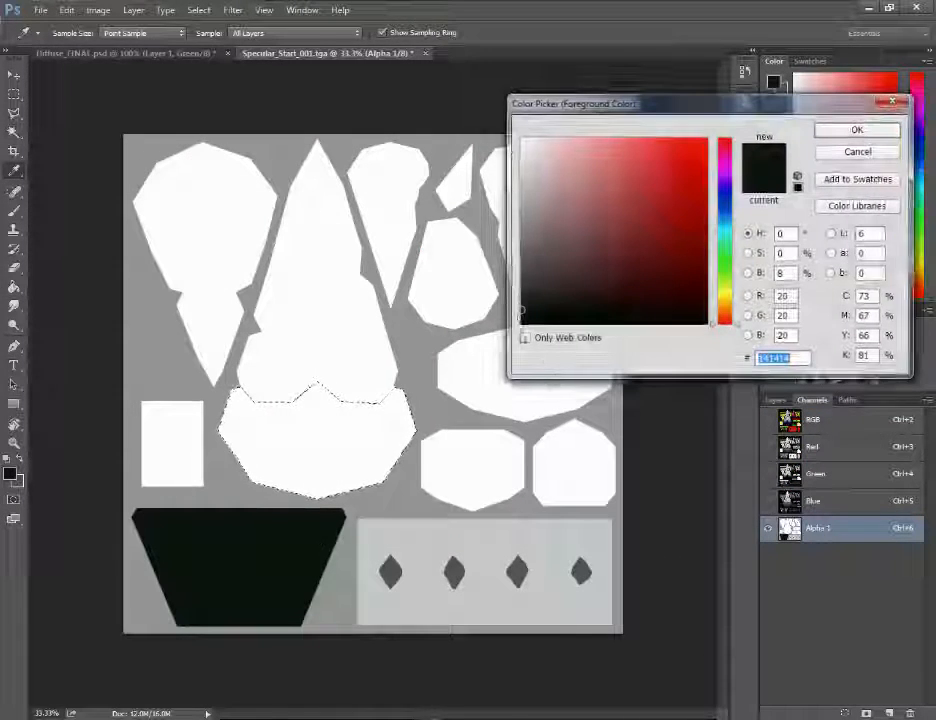
click(521, 151)
drag(521, 151, 522, 178)
click(857, 130)
click(355, 443)
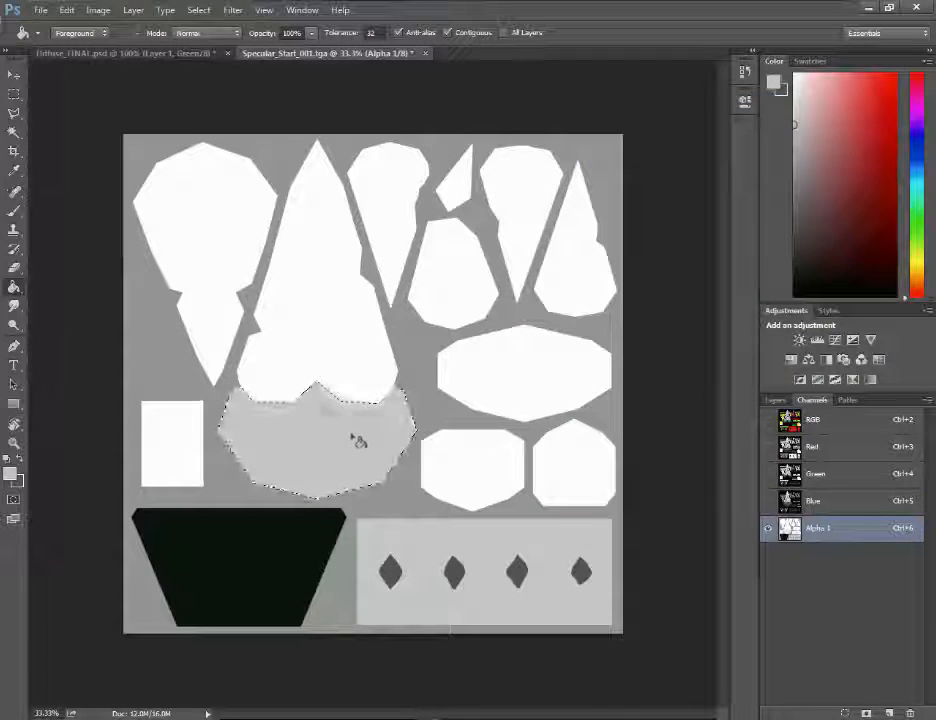
Select the large white crystal in the Alpha 1 channel with the Magic Wand, fill it with medium-dark grey, and deselect
key(w)
click(340, 340)
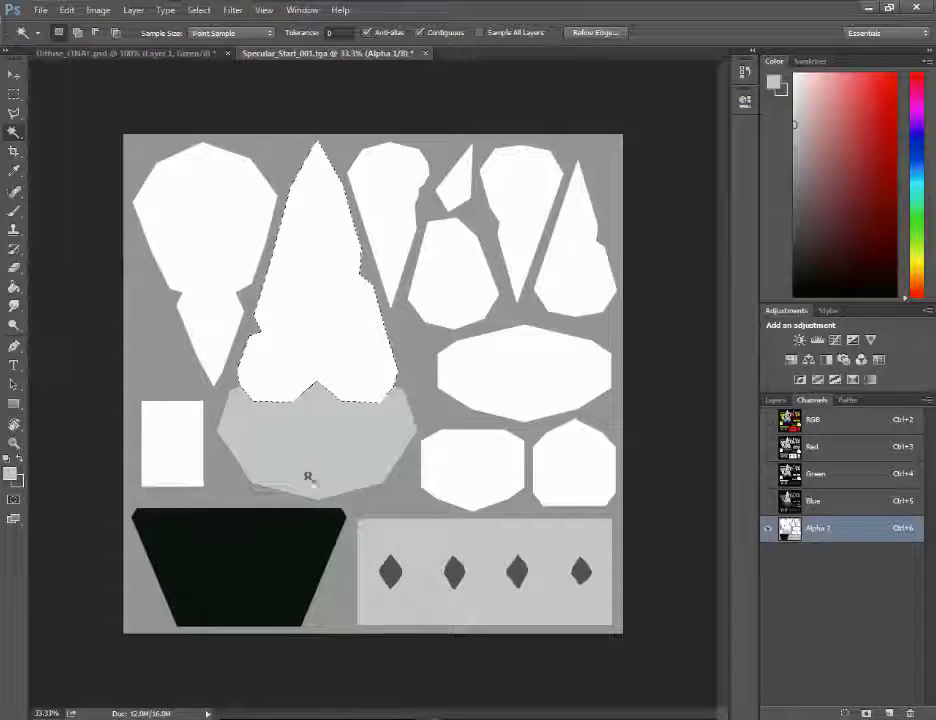
click(10, 474)
mouse_move(527, 221)
mouse_down()
mouse_move(521, 269)
mouse_move(522, 247)
mouse_up()
click(838, 134)
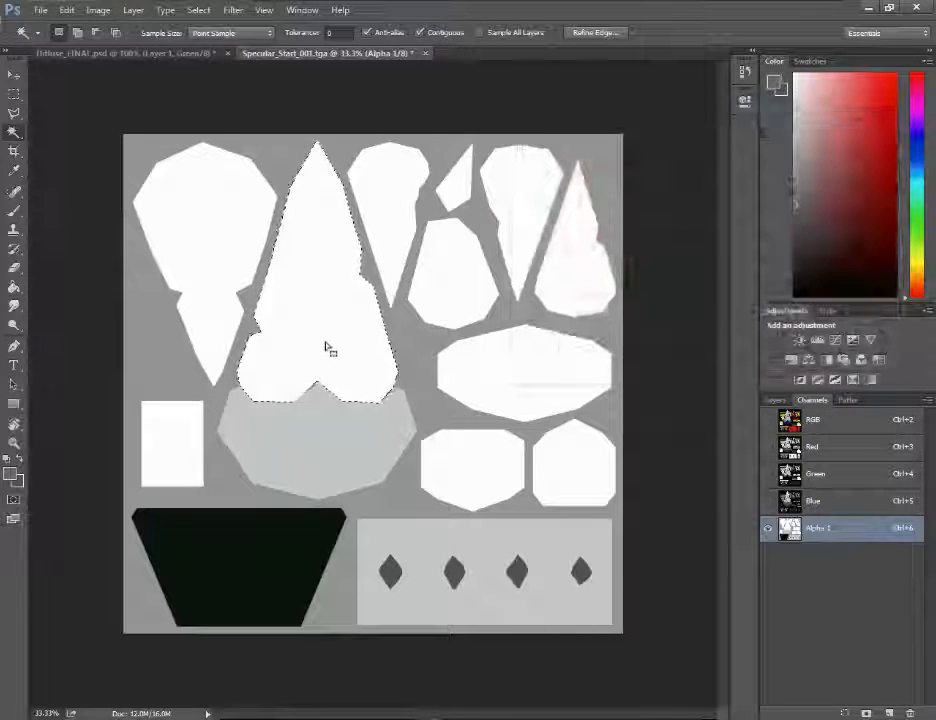
key(g)
click(345, 346)
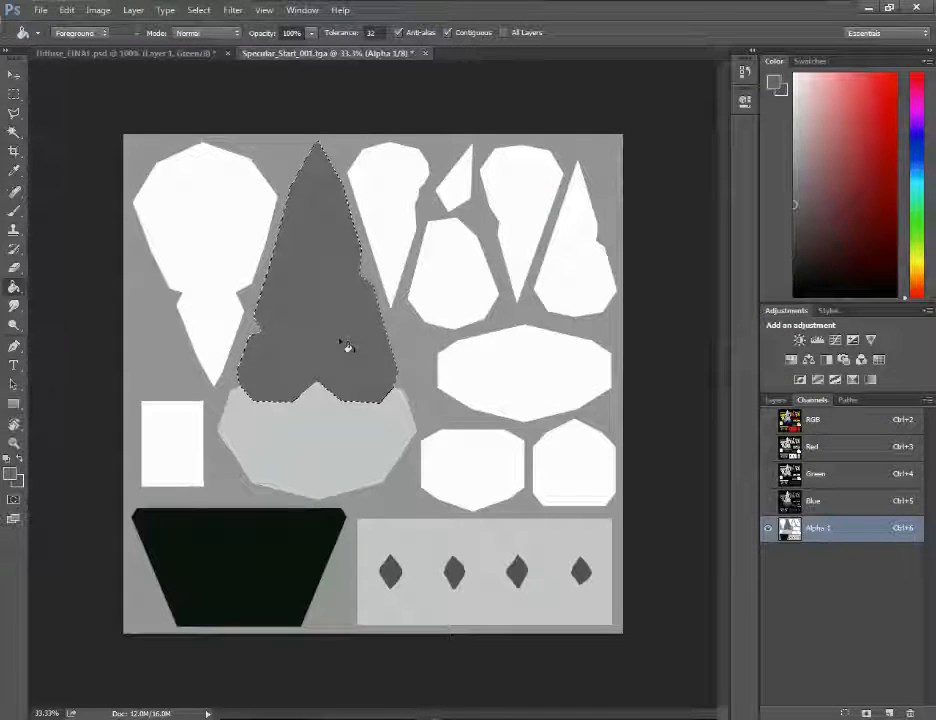
key(ctrl+d)
Save the texture as a 32 bits/pixel Targa with alpha channels, overwriting Specular_Start_001
key(ctrl+shift+s)
click(178, 566)
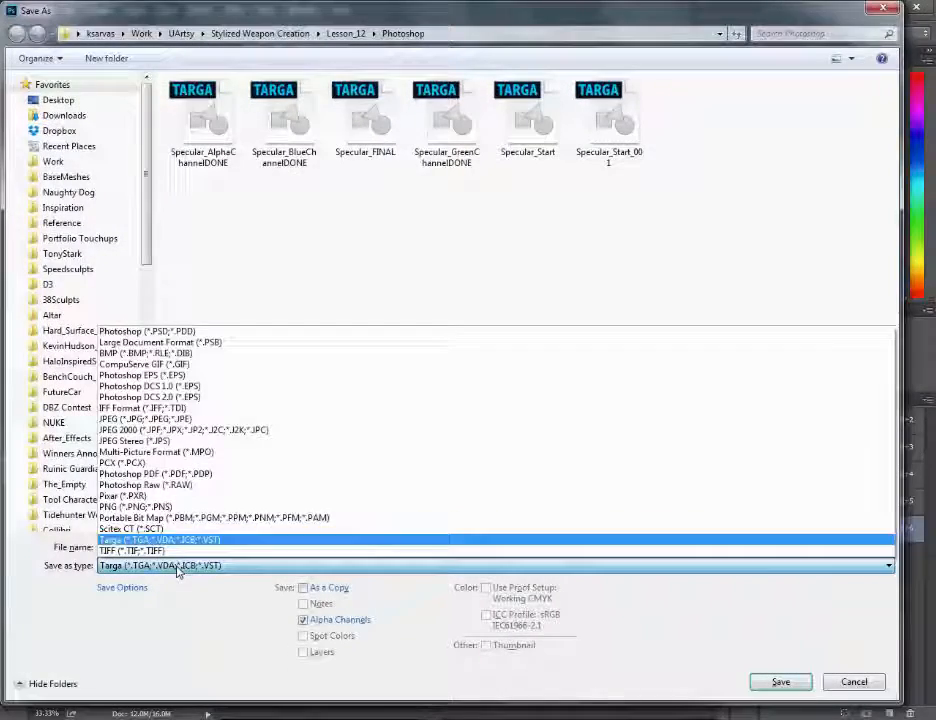
click(177, 542)
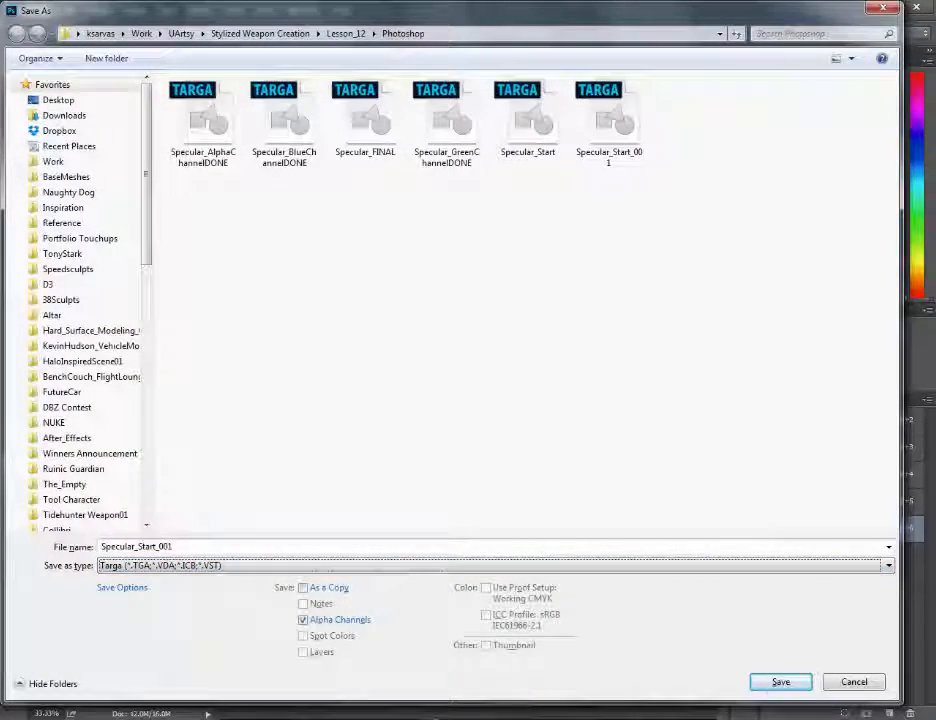
key(Return)
click(505, 370)
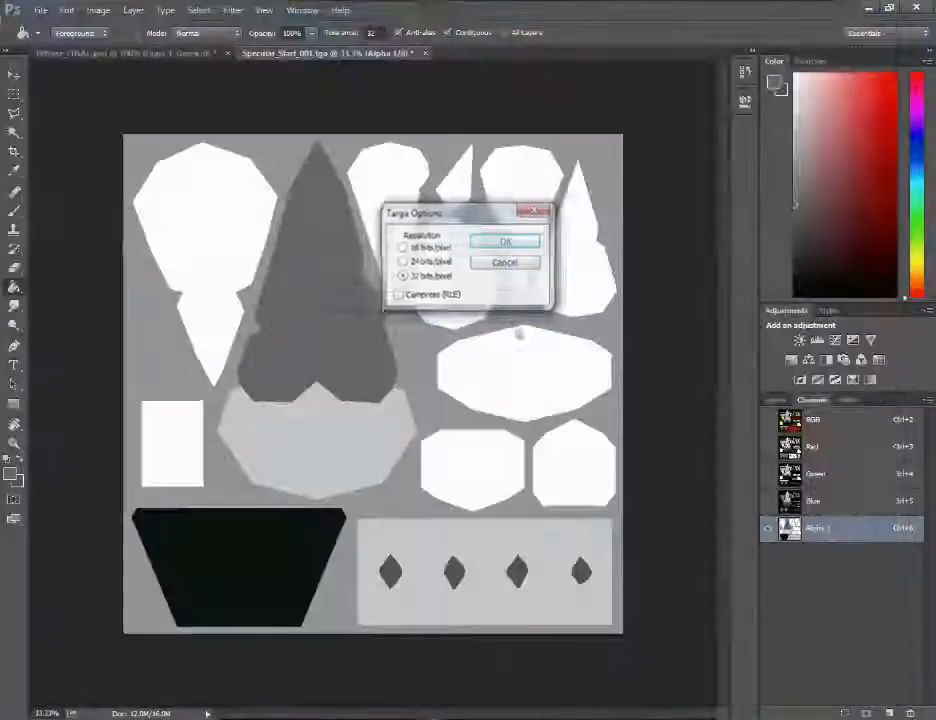
click(515, 245)
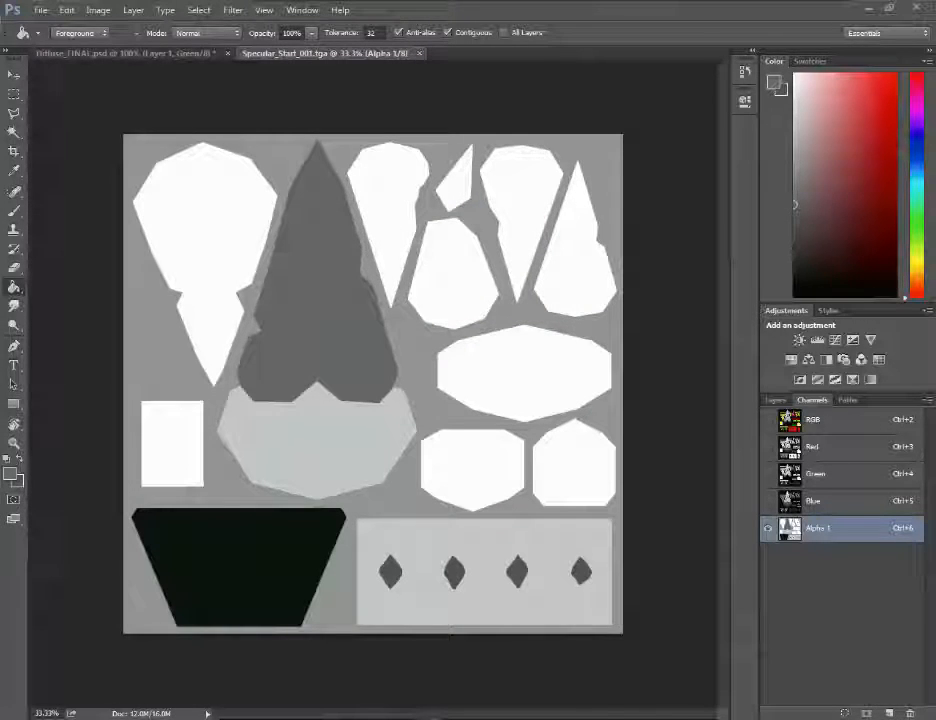
Switch to Marmoset Toolbag and compare the highlights on the staff's handle and collar with Mask 2's A (Exp) channel on and off
key(alt+Tab)
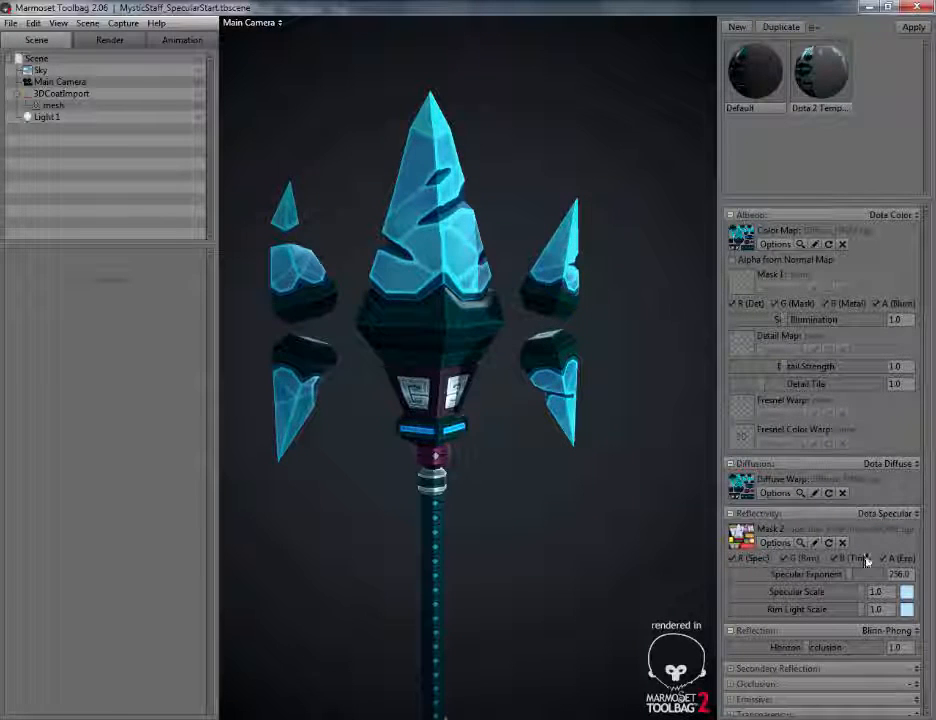
click(882, 558)
drag(543, 515, 588, 610)
drag(562, 369, 545, 471)
click(883, 559)
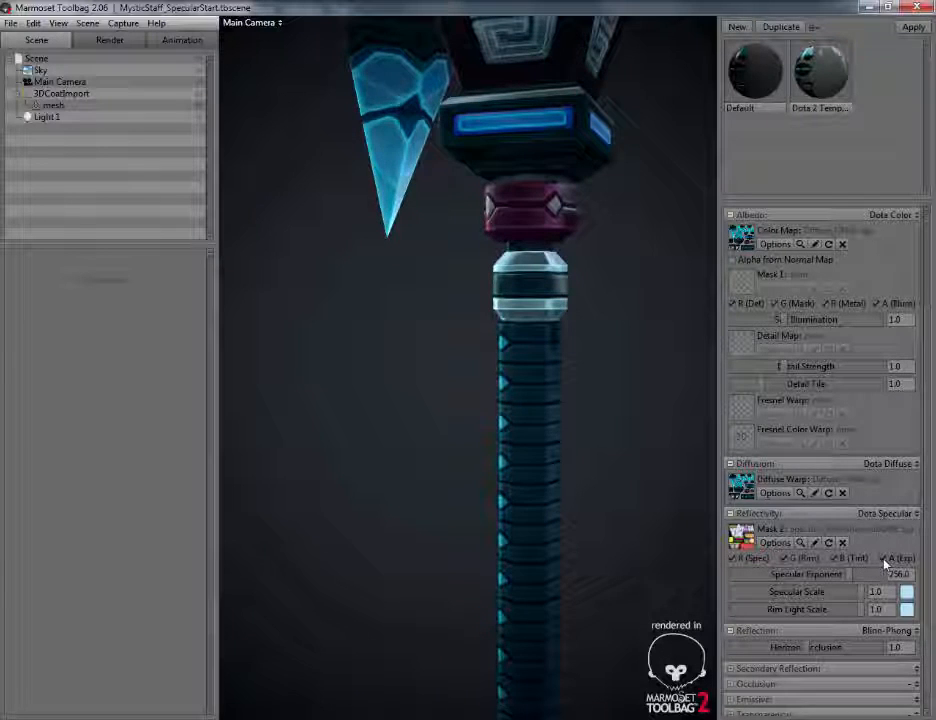
drag(576, 491, 504, 463)
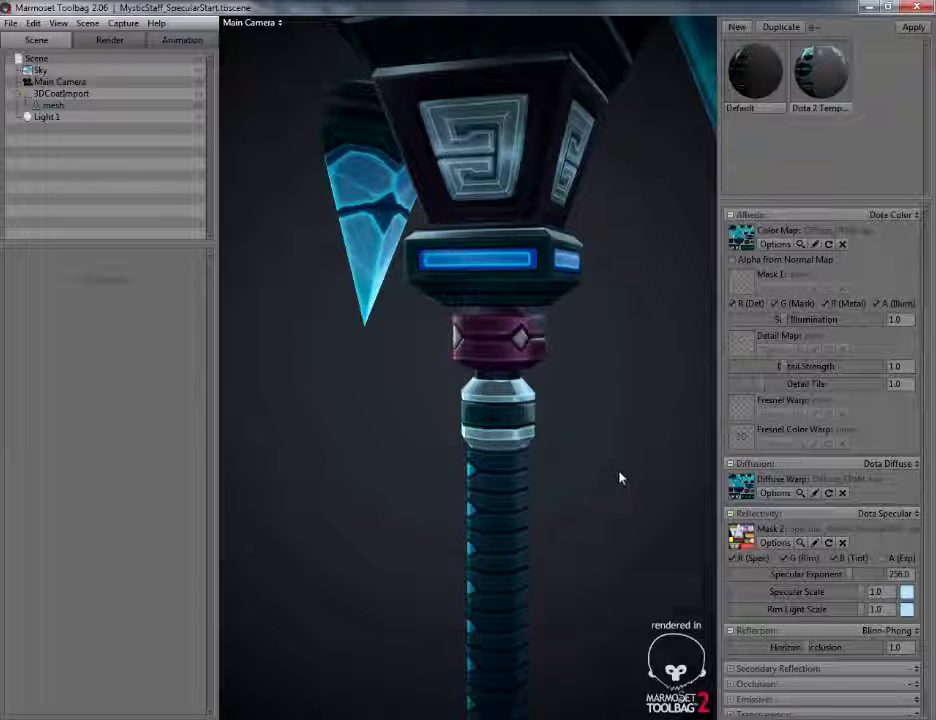
drag(549, 510, 568, 514)
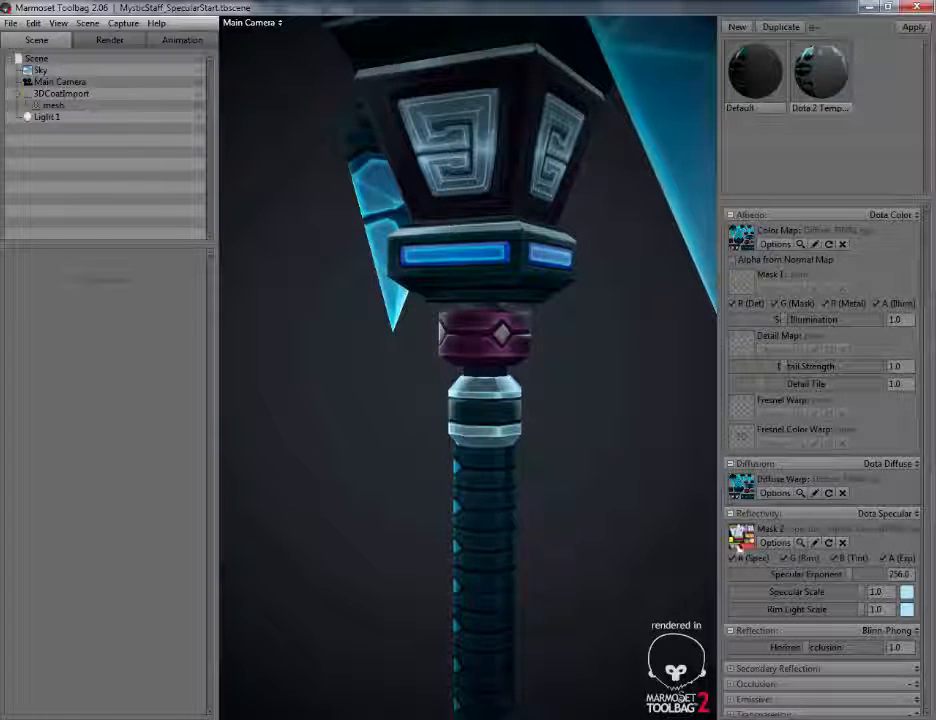
click(883, 558)
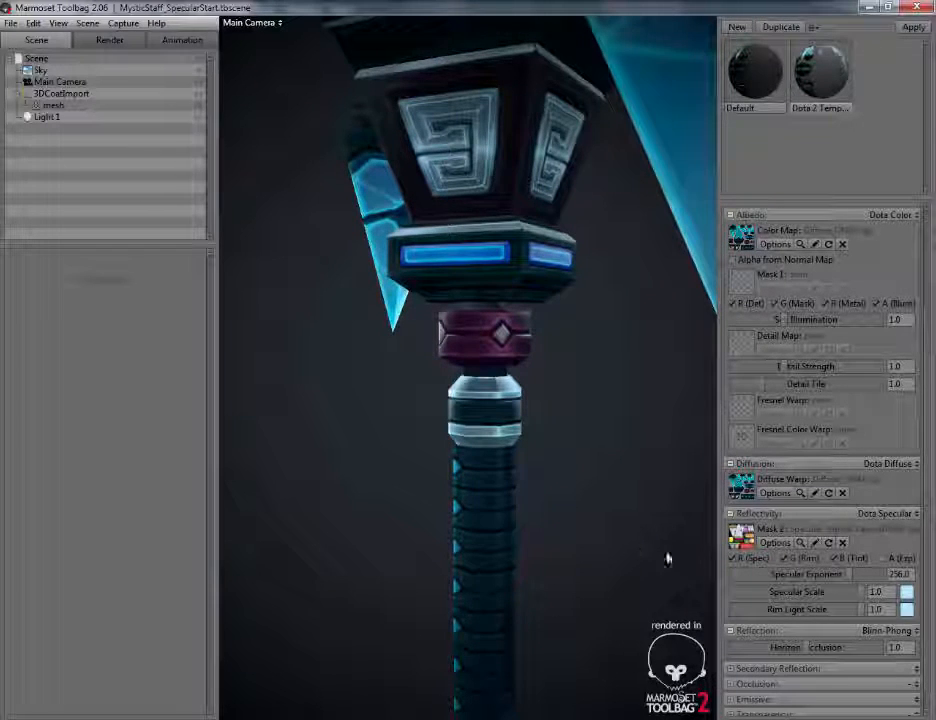
drag(667, 558, 629, 535)
scroll(634, 555, up, 5)
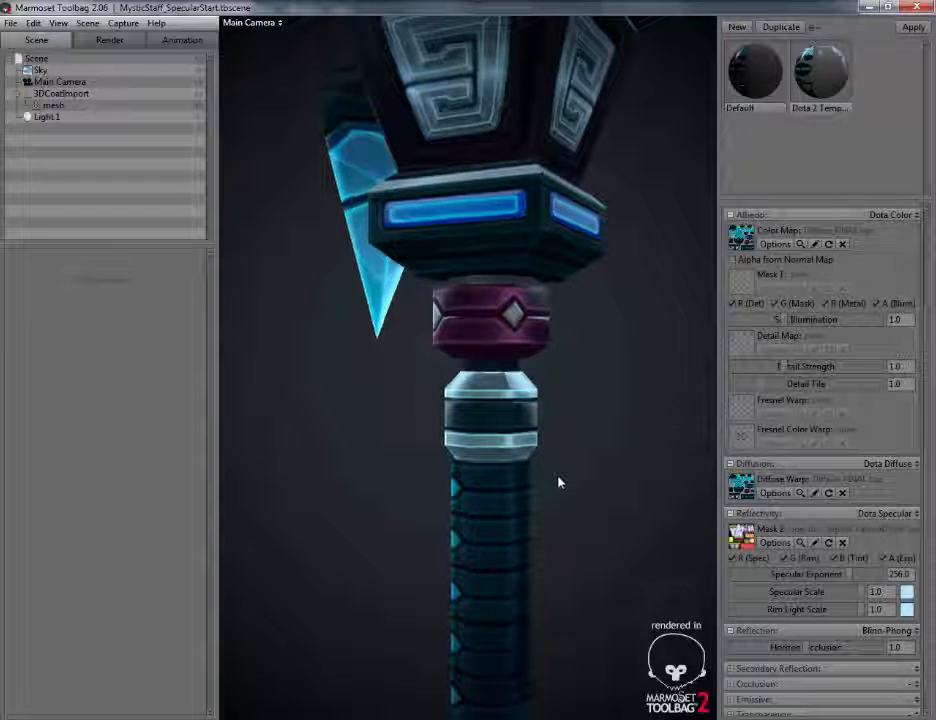
drag(560, 483, 490, 478)
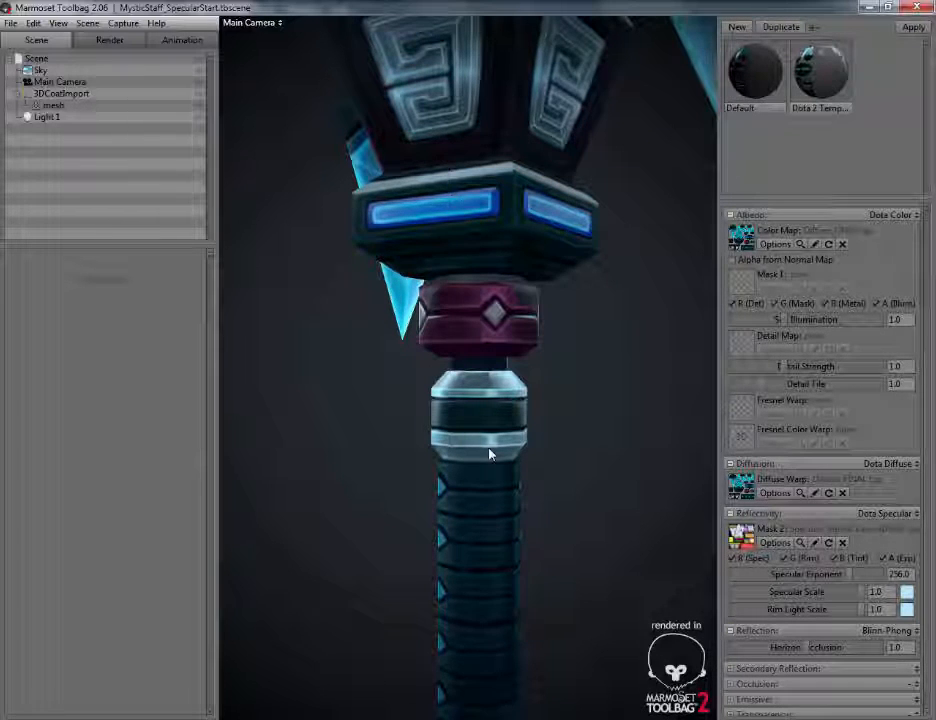
Examine the whole staff's specular highlights from several angles, from a distance and close to the head
scroll(588, 476, down, 10)
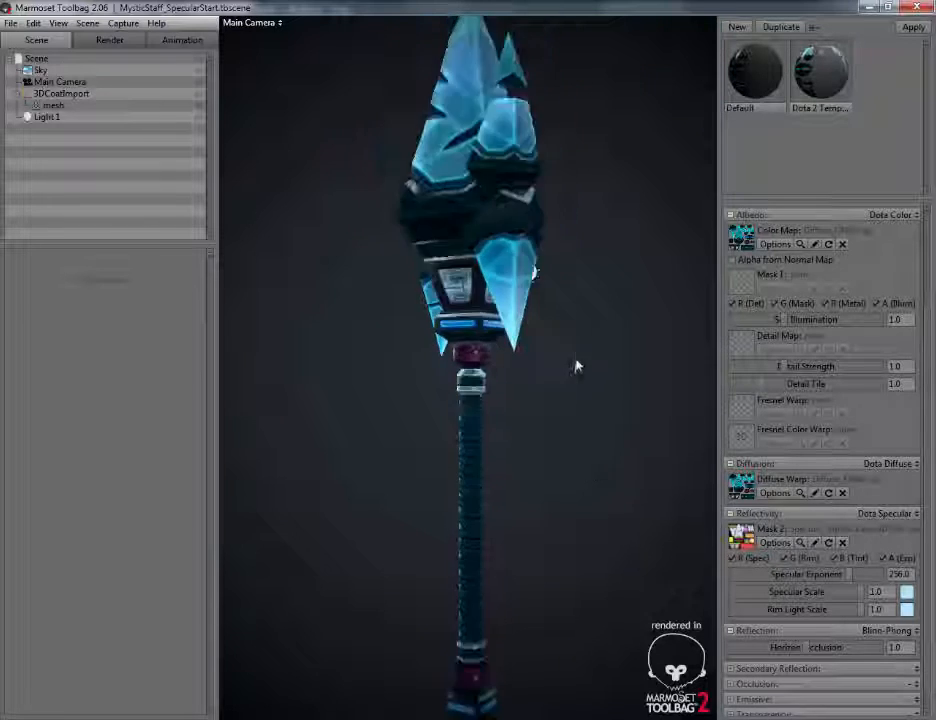
drag(508, 397, 449, 379)
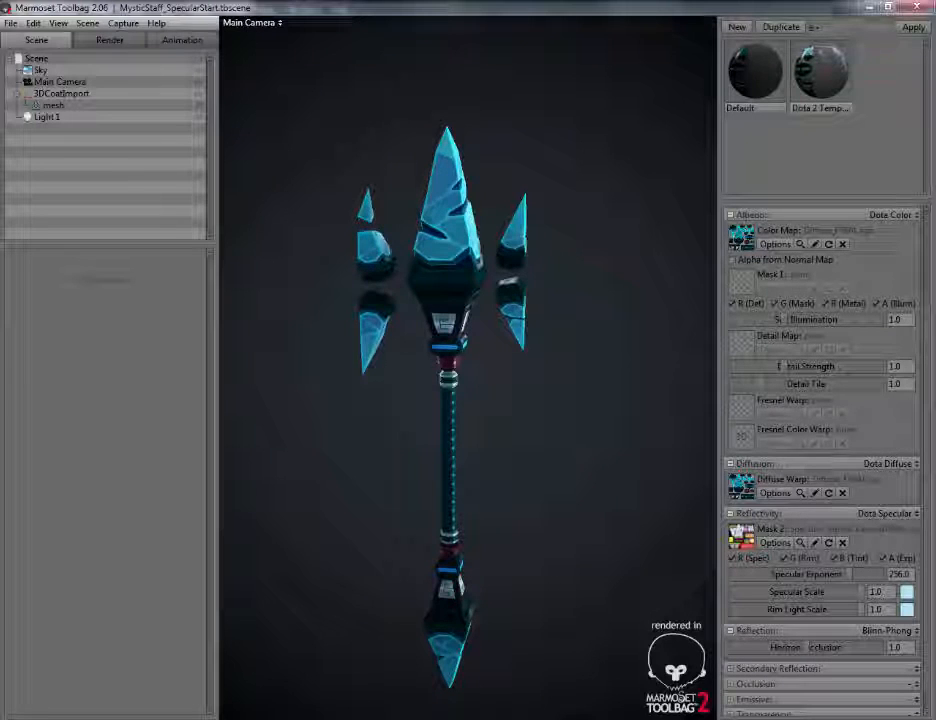
scroll(610, 424, down, 3)
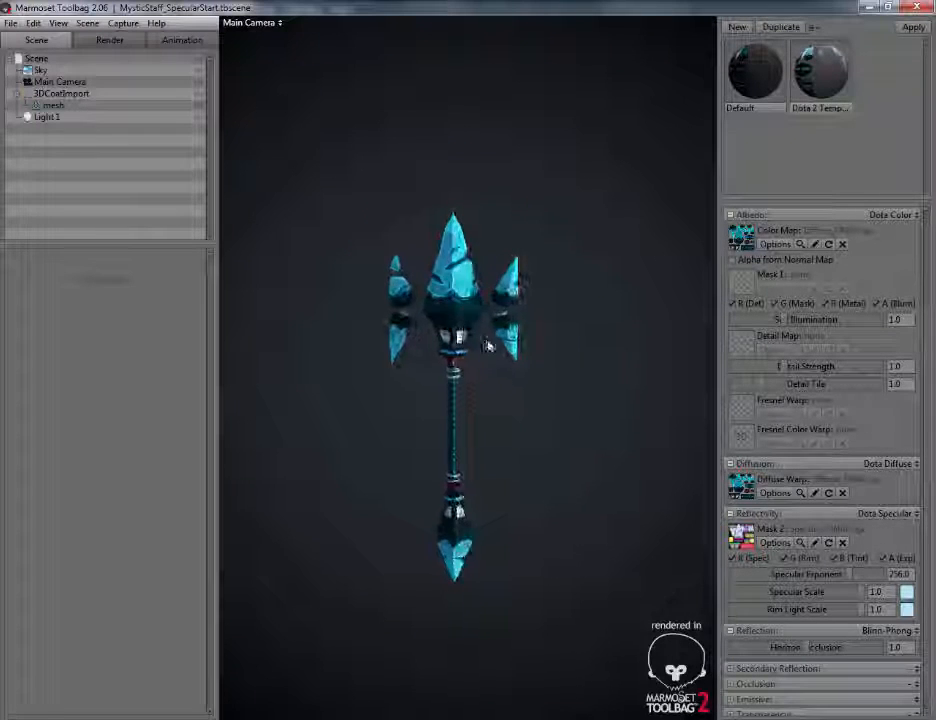
scroll(587, 359, down, 2)
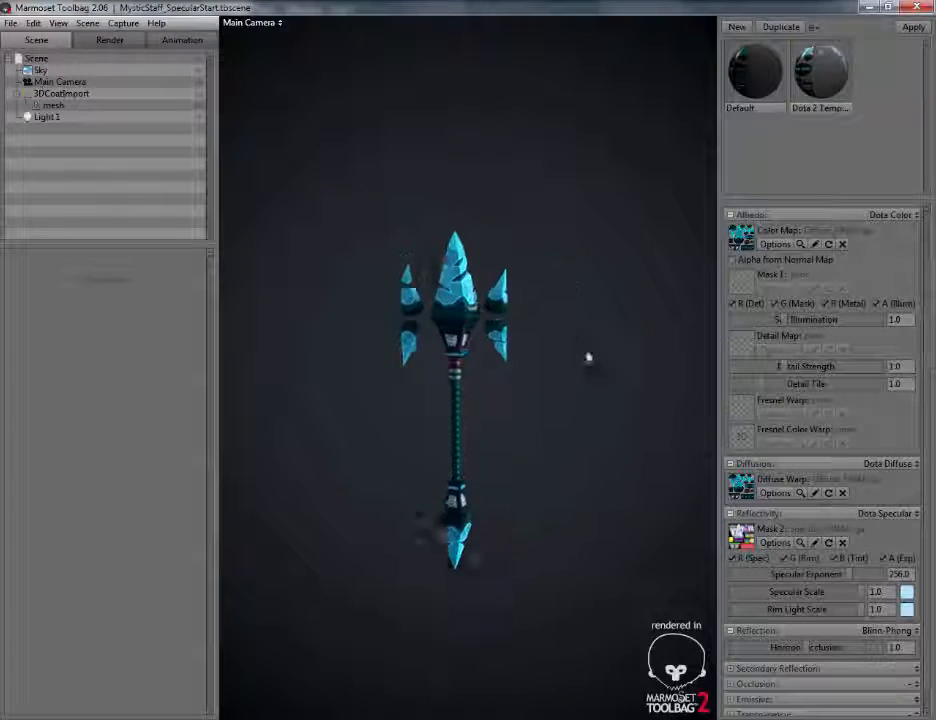
scroll(591, 355, up, 5)
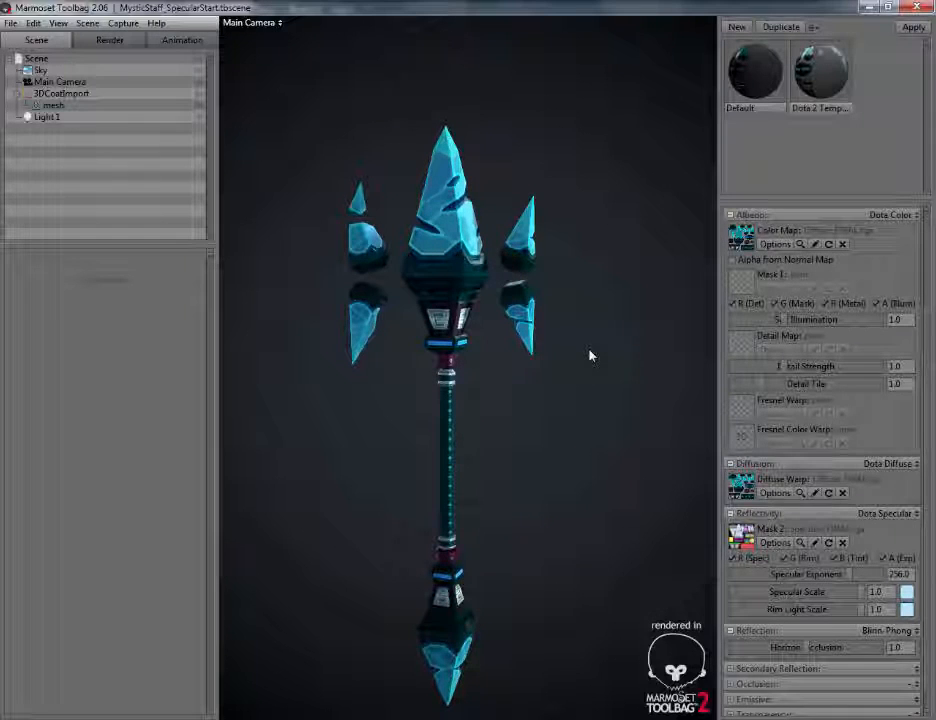
drag(506, 290, 537, 182)
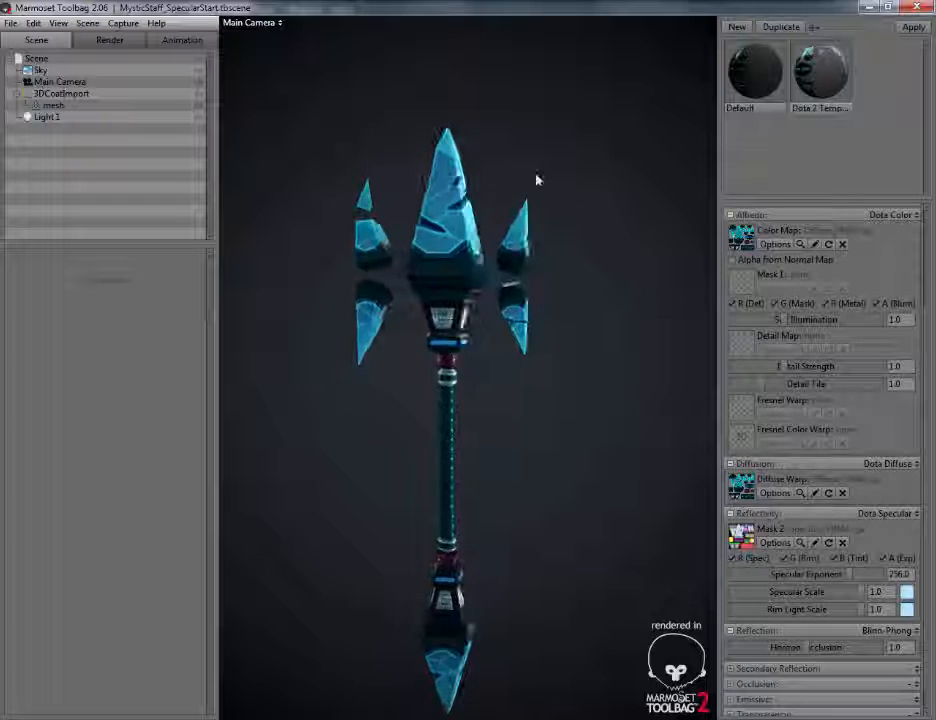
scroll(560, 230, up, 5)
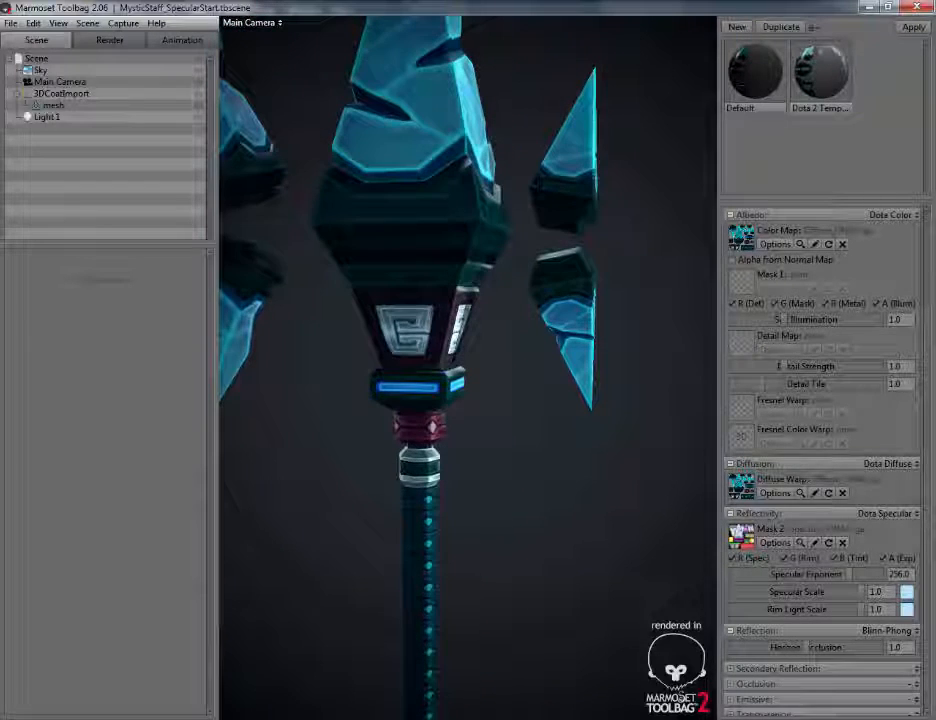
Switch to Photoshop and examine the Alpha 1 and Red channels of Specular_FINAL.psd
mouse_move(79, 712)
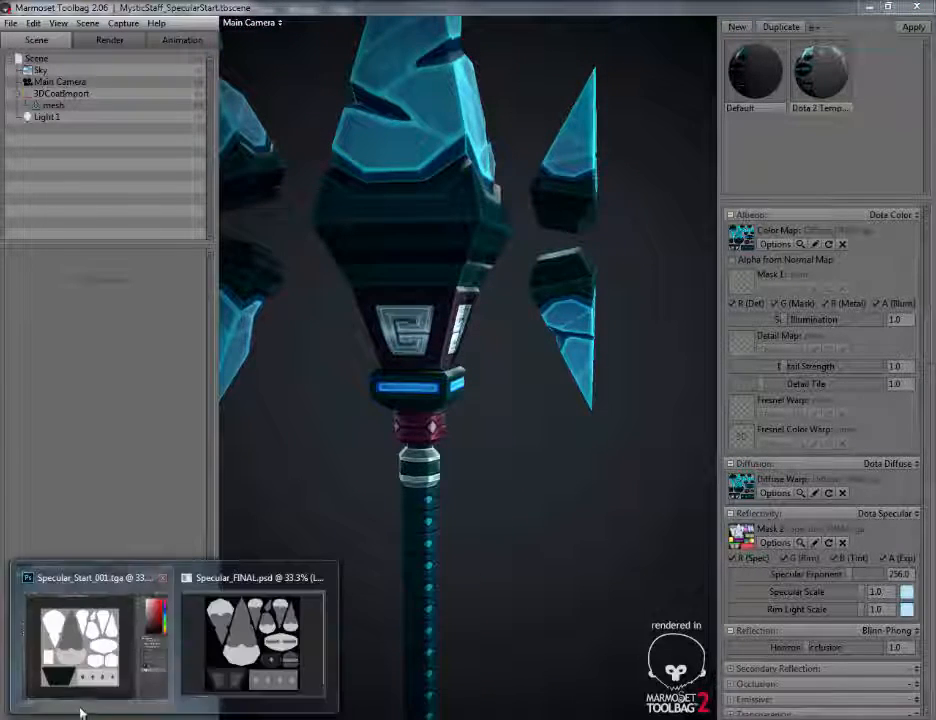
click(100, 672)
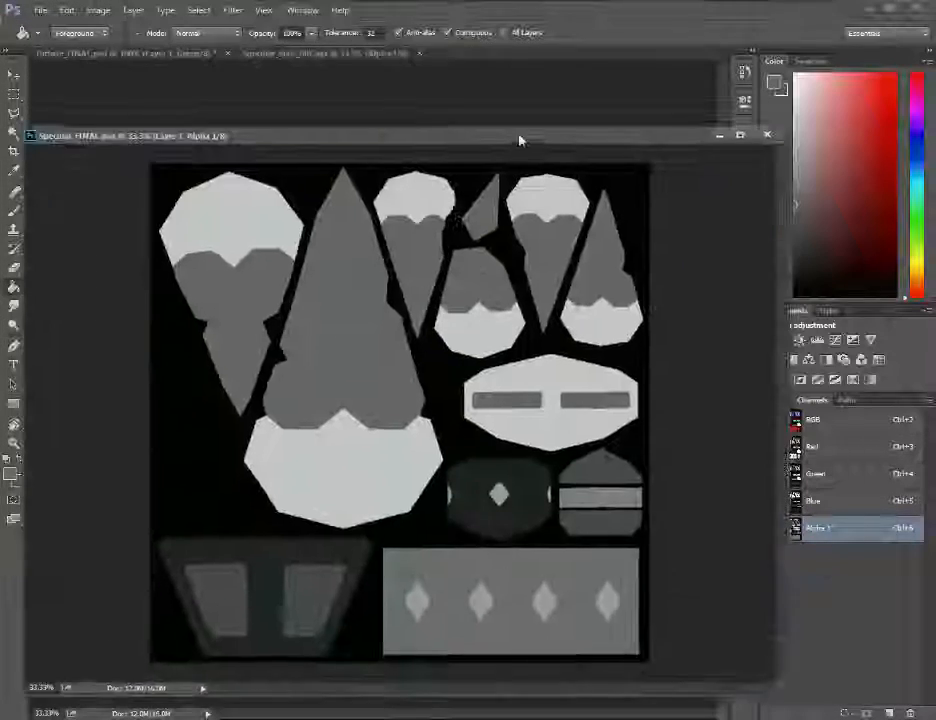
drag(518, 140, 487, 115)
click(709, 108)
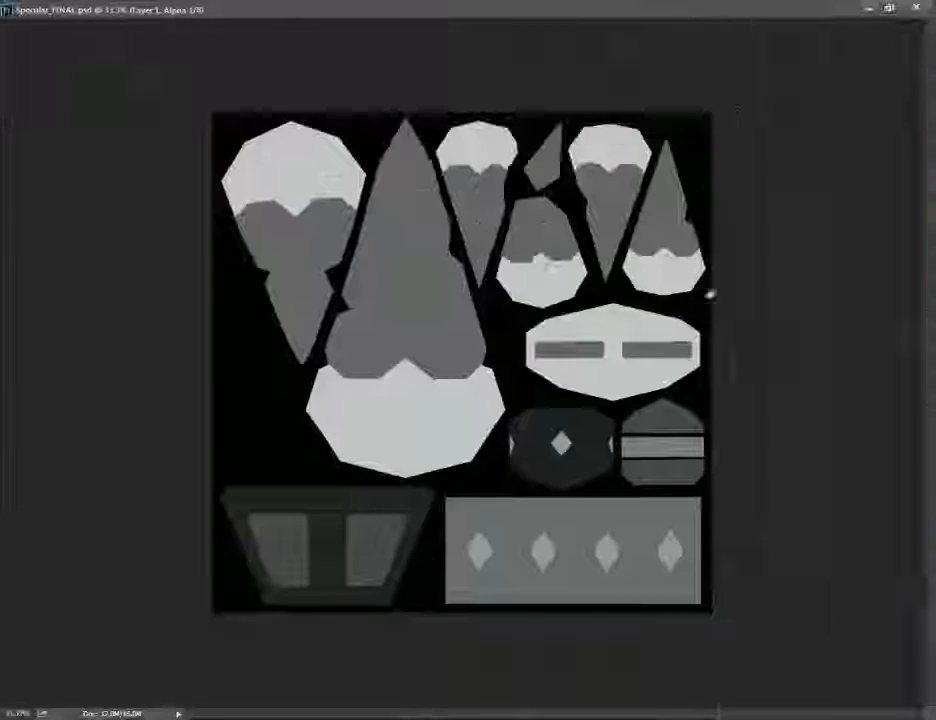
click(888, 8)
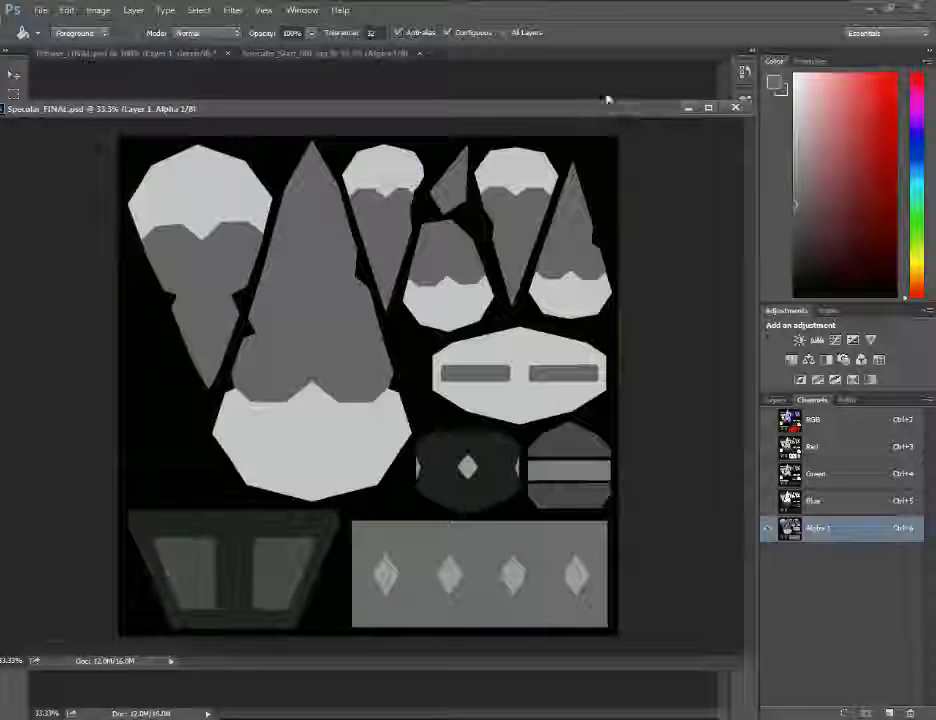
drag(606, 96, 600, 76)
click(826, 447)
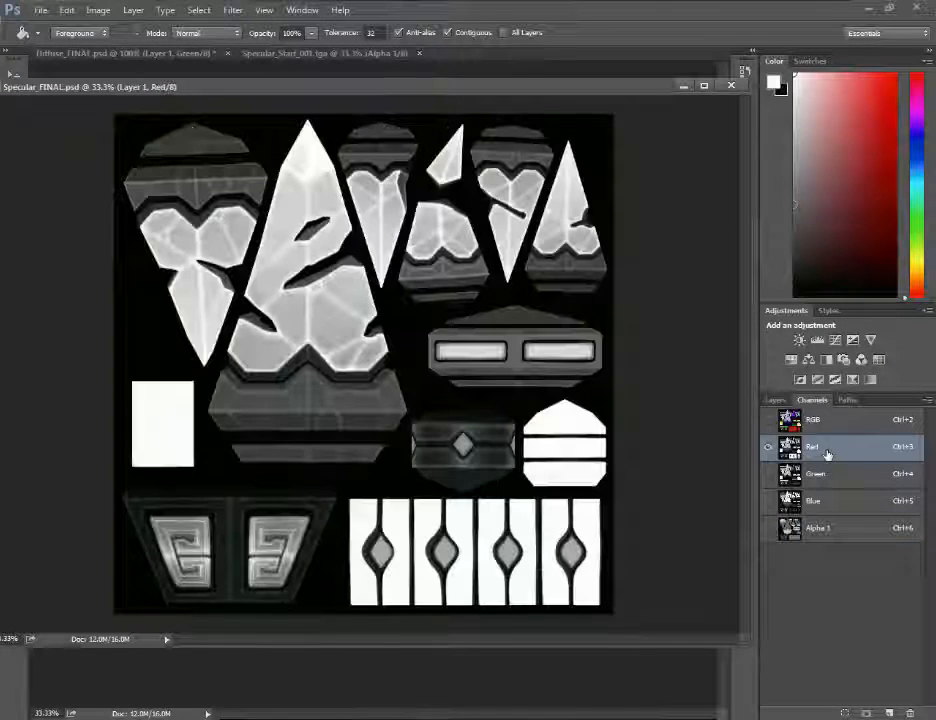